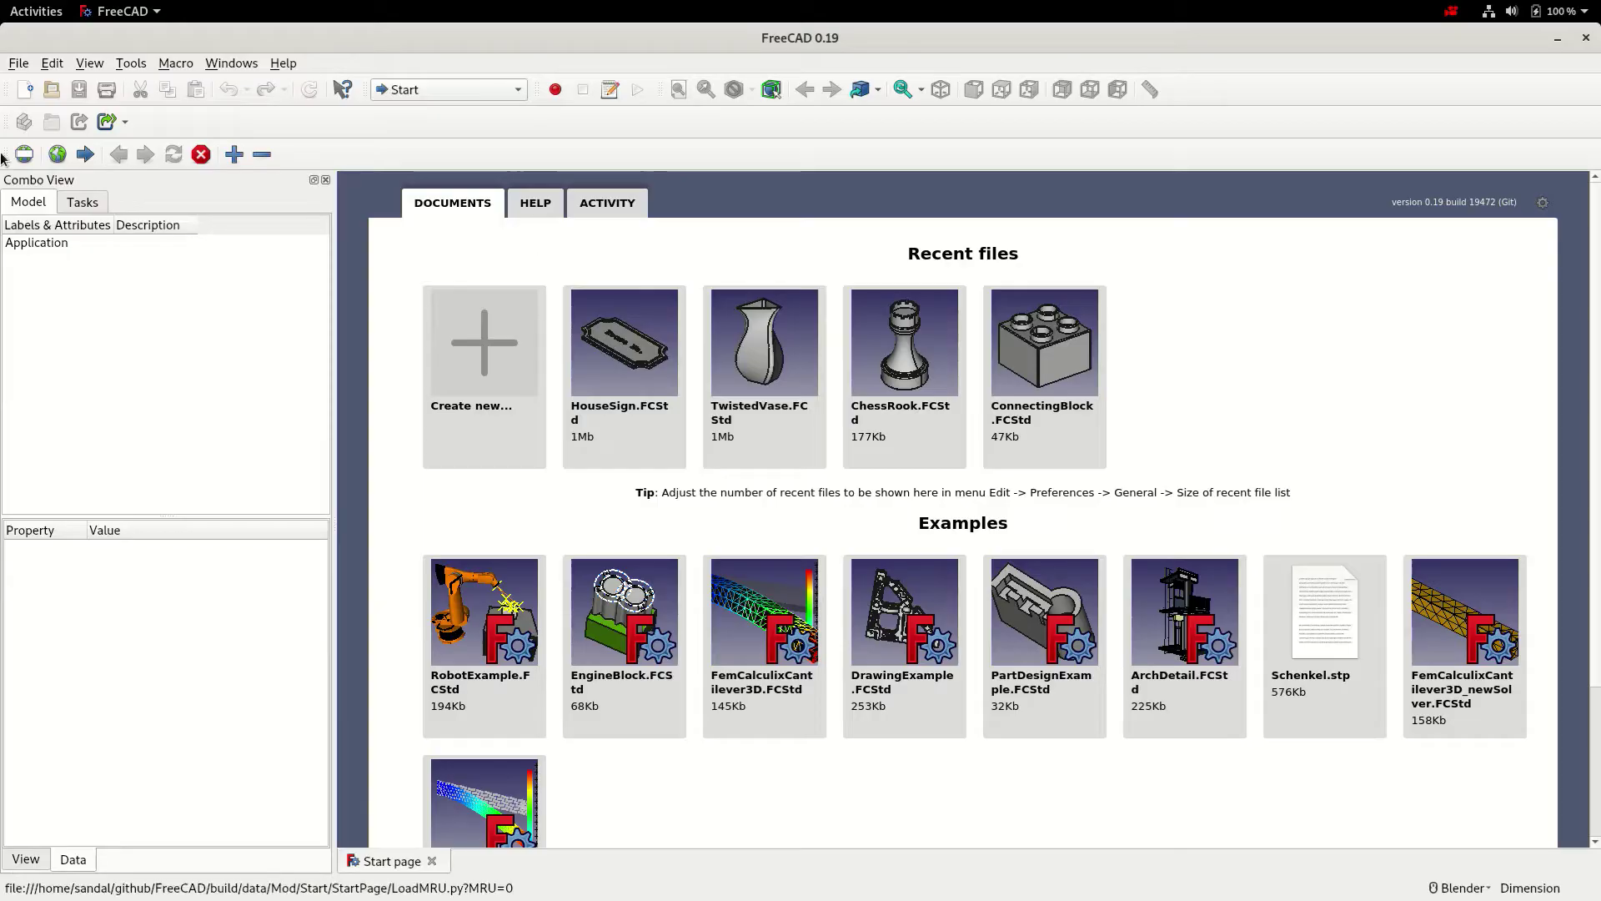
# - Create a new document and save it as dxfImport in Documents > FreeCAD-Tutorial
pyautogui.click(23, 94)
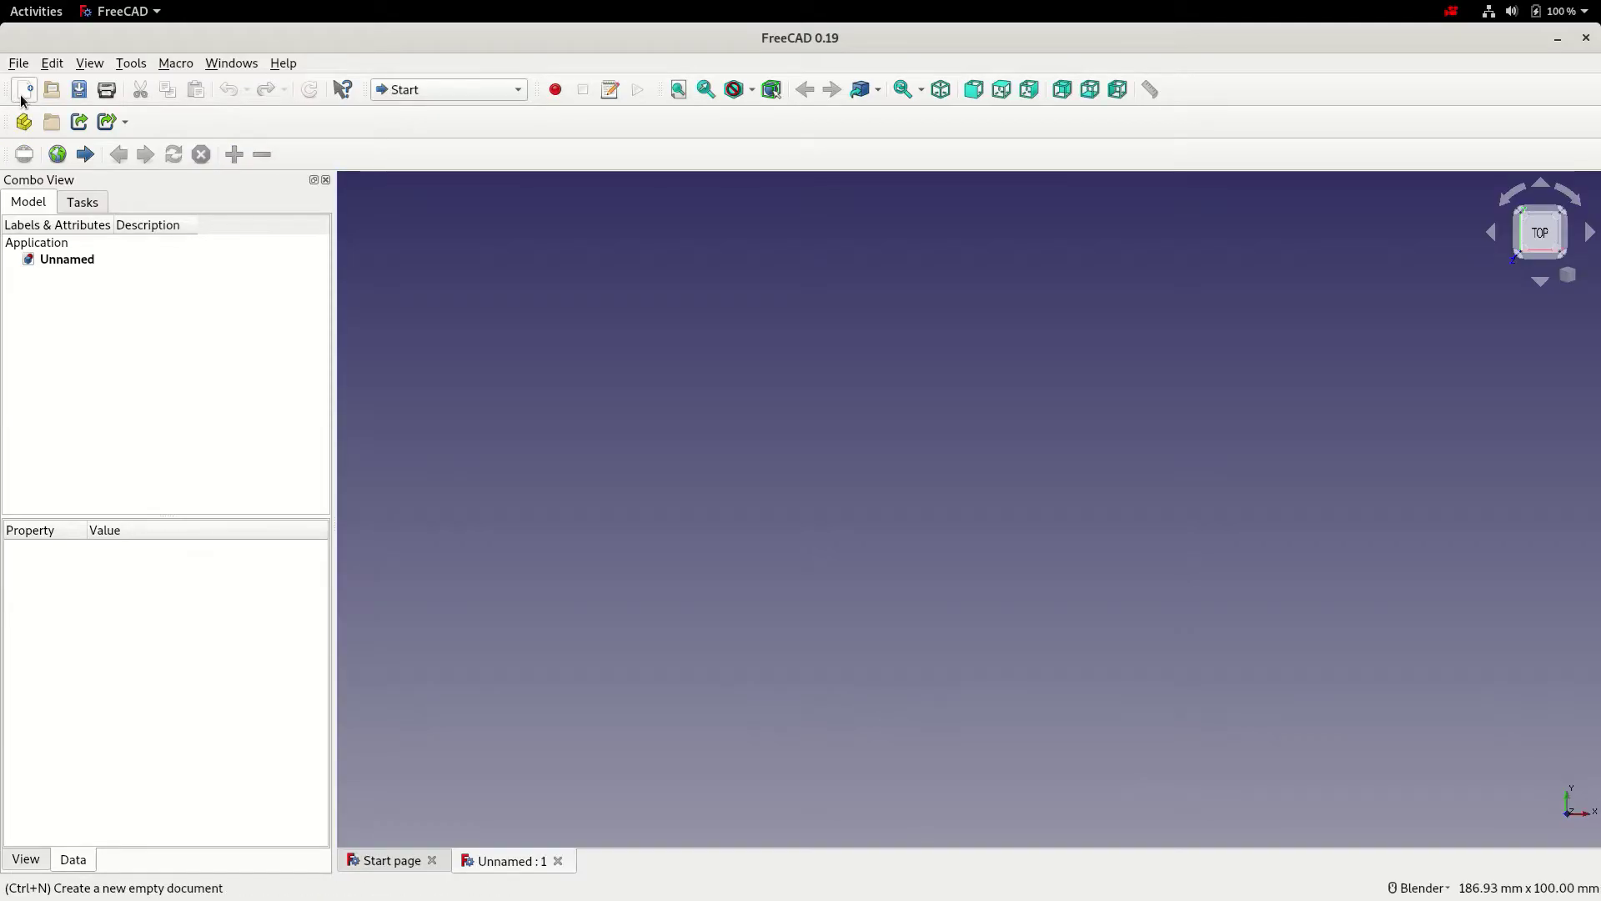
pyautogui.click(80, 89)
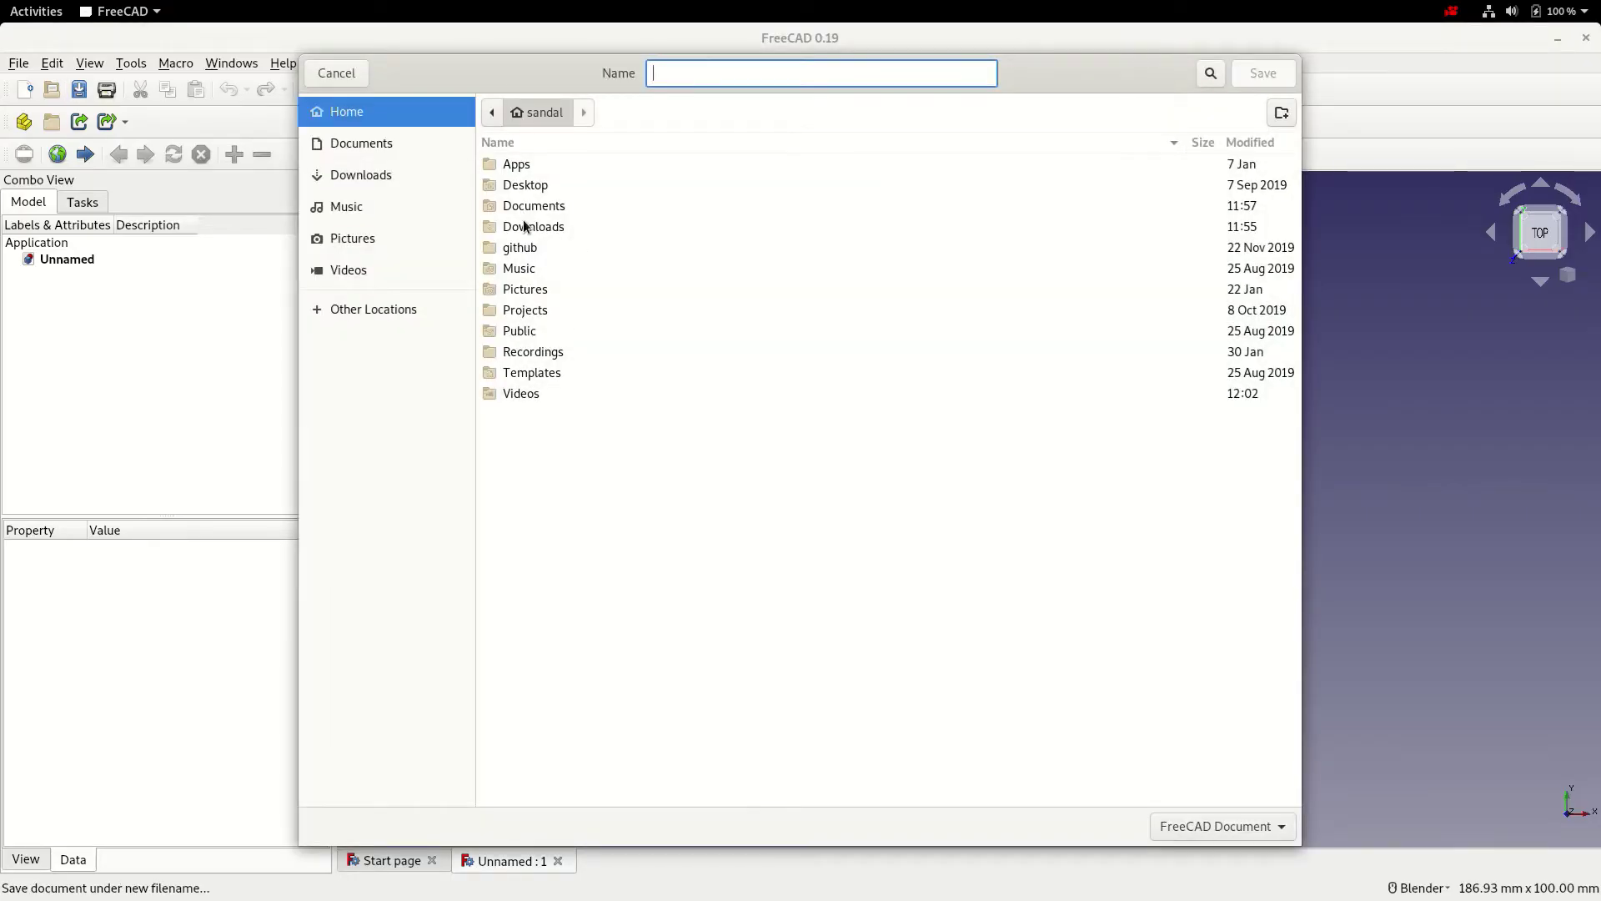
pyautogui.doubleClick(524, 206)
pyautogui.doubleClick(558, 186)
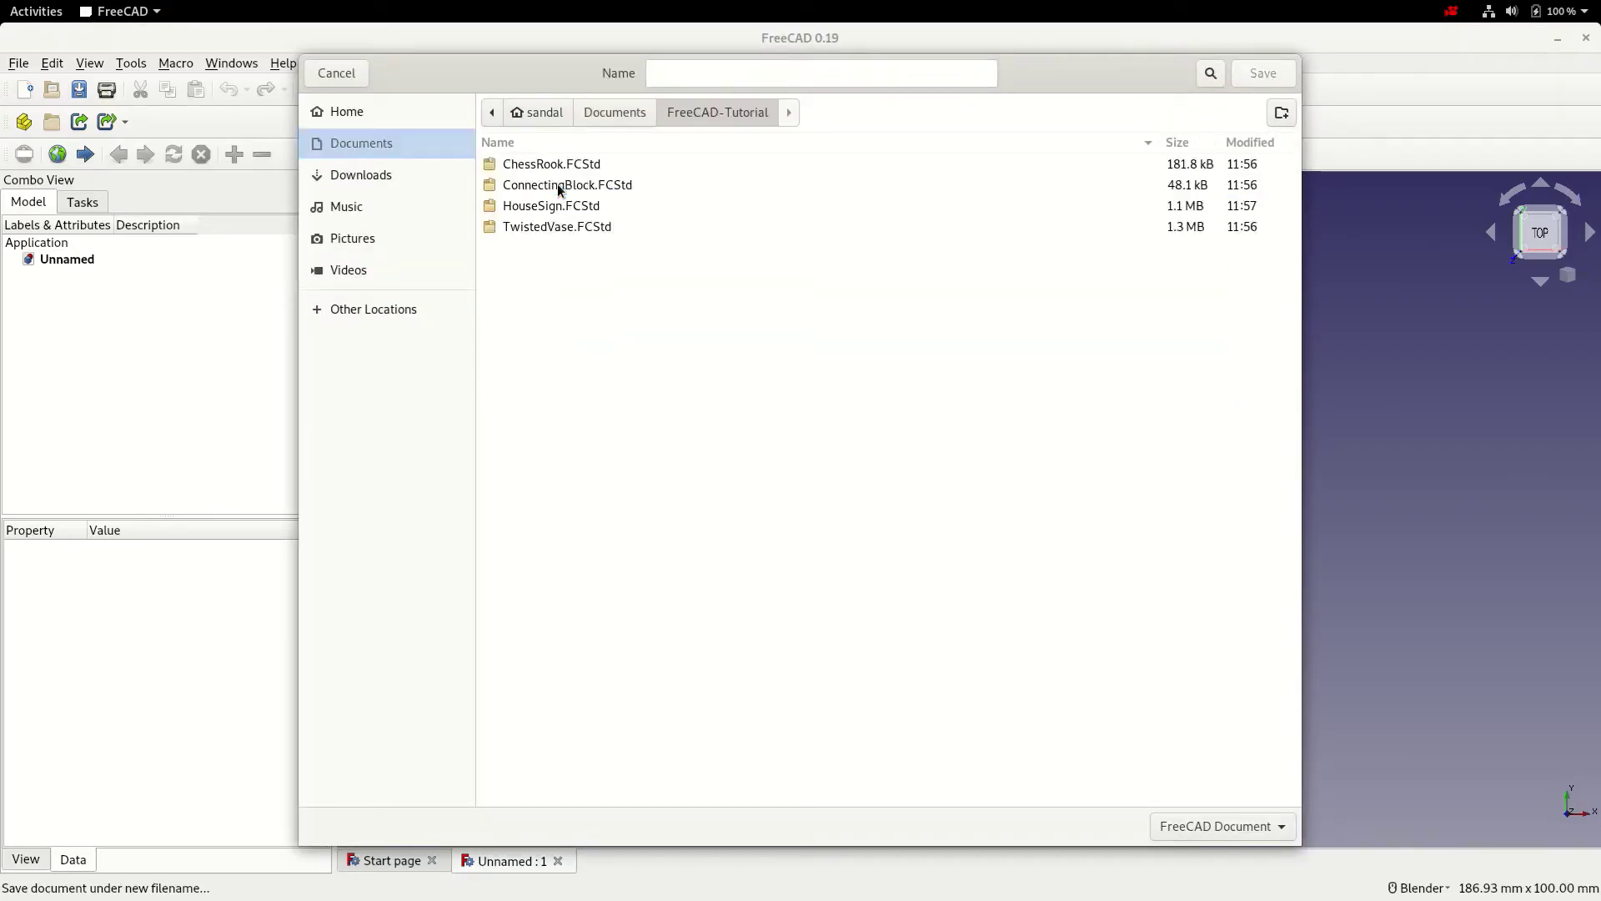
pyautogui.click(694, 78)
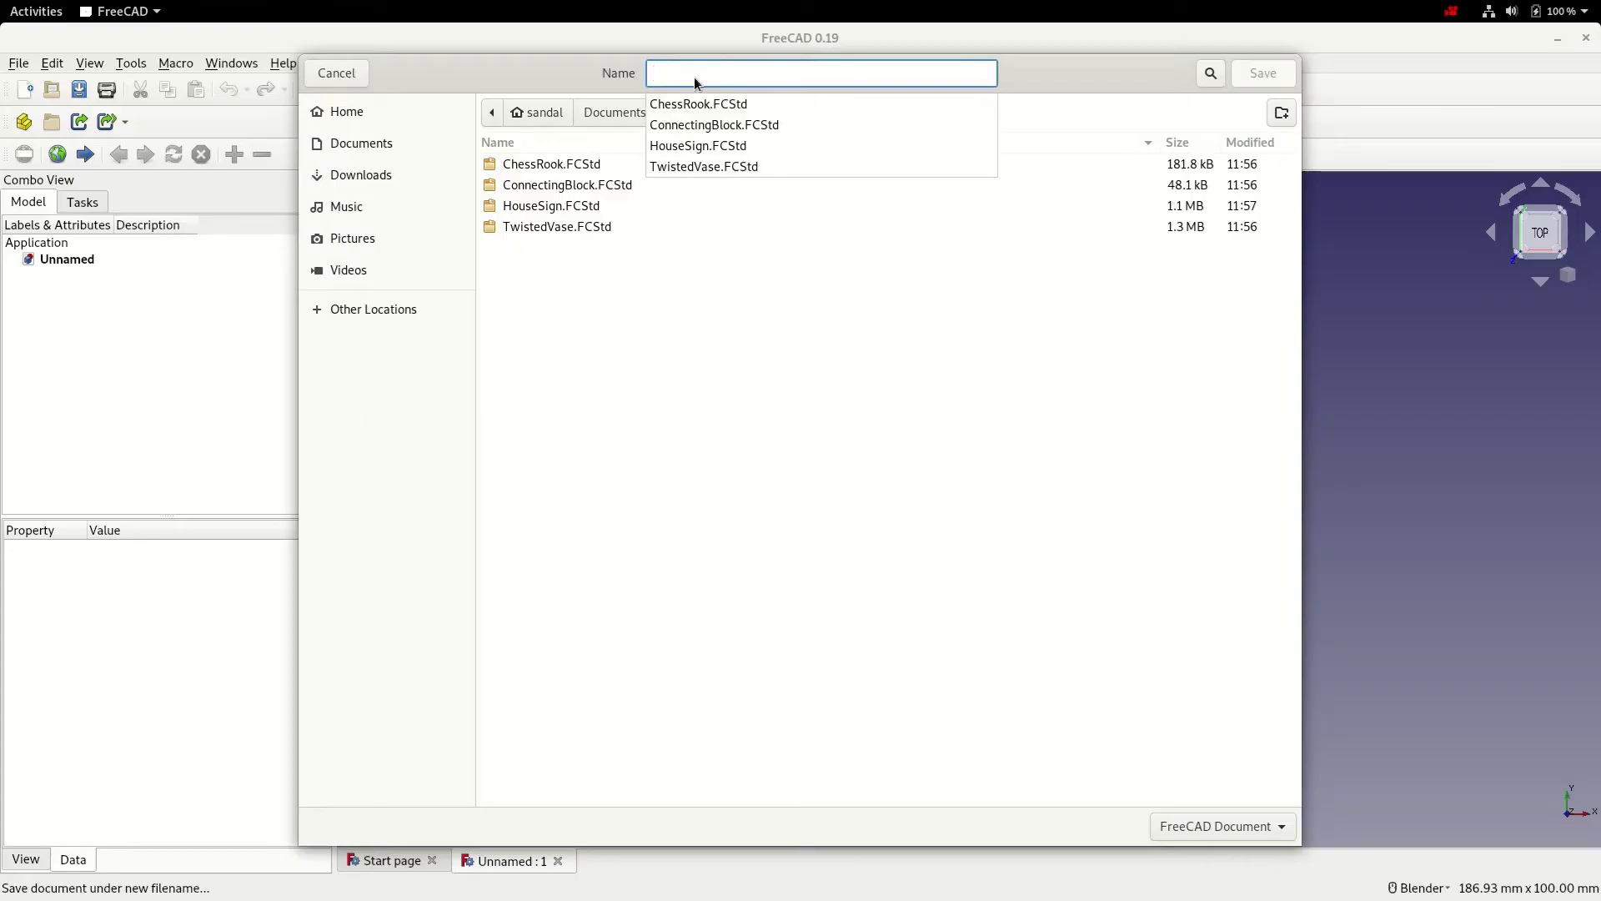
pyautogui.write('dxf')
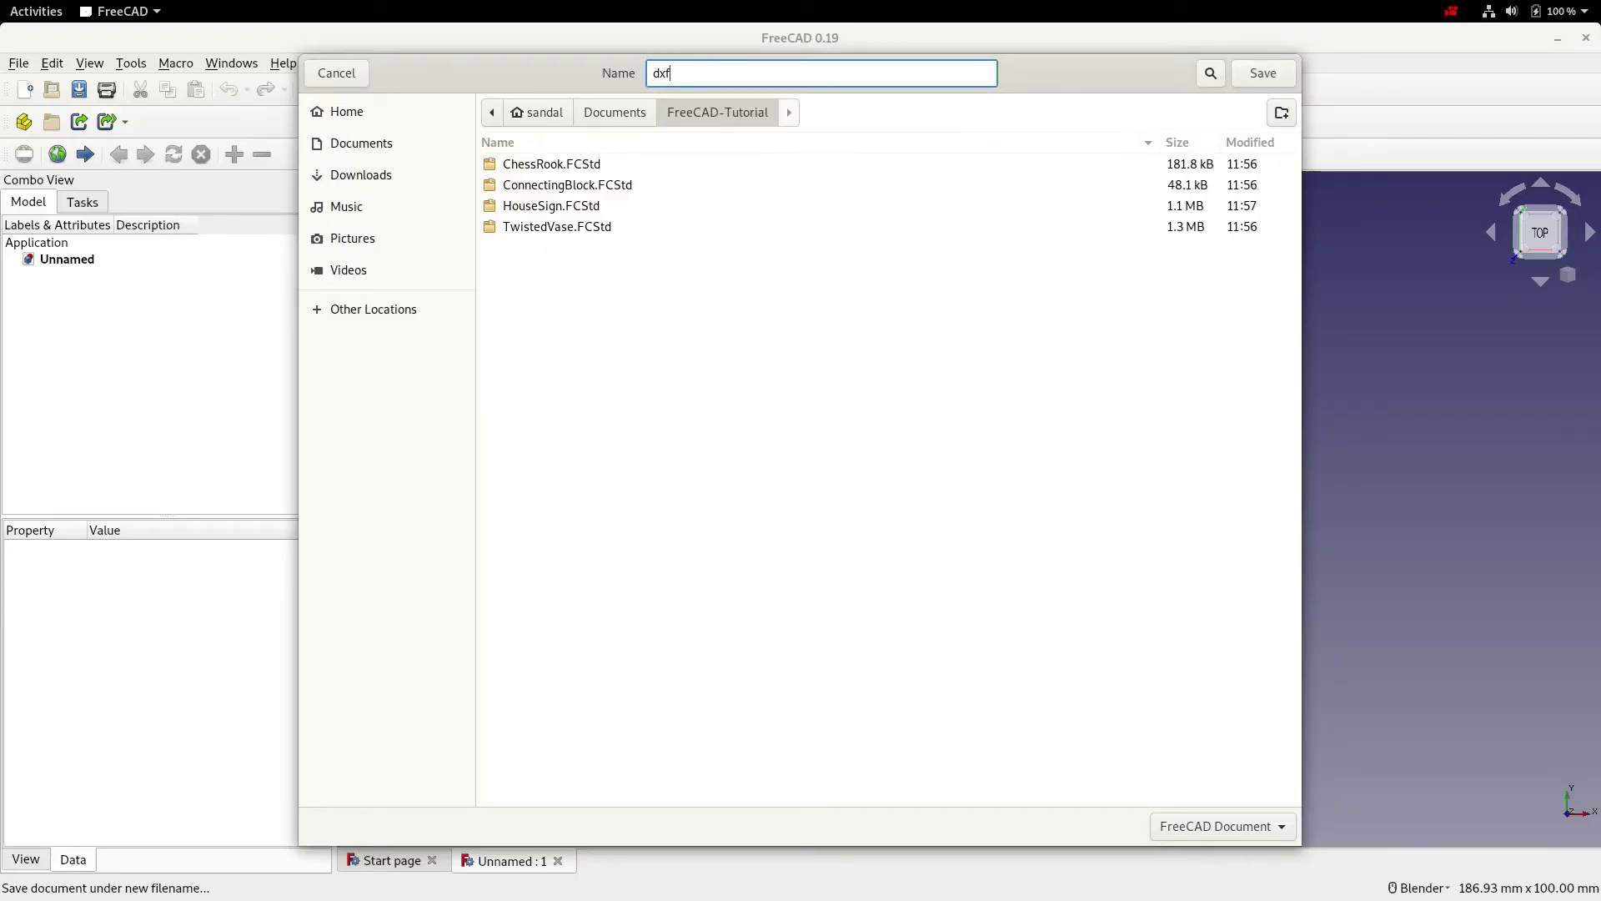
pyautogui.write('Import')
pyautogui.click(1254, 77)
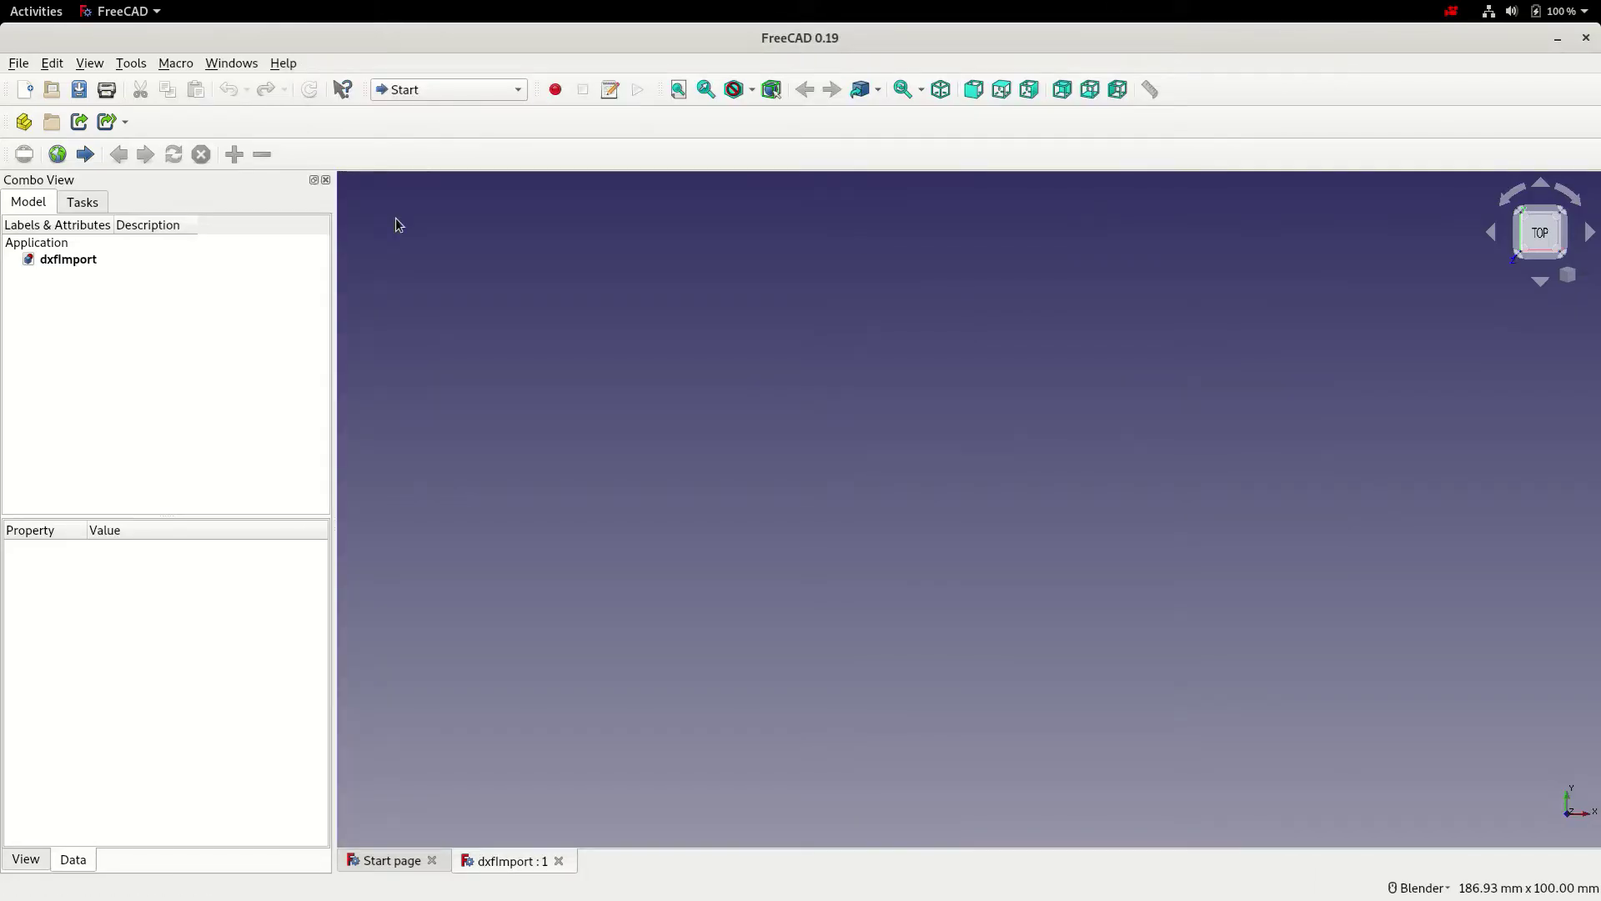
# - Import 20-2020.dxf from Downloads > 2D_DXF_20_Series > 2D_20_Series into the document
pyautogui.click(19, 62)
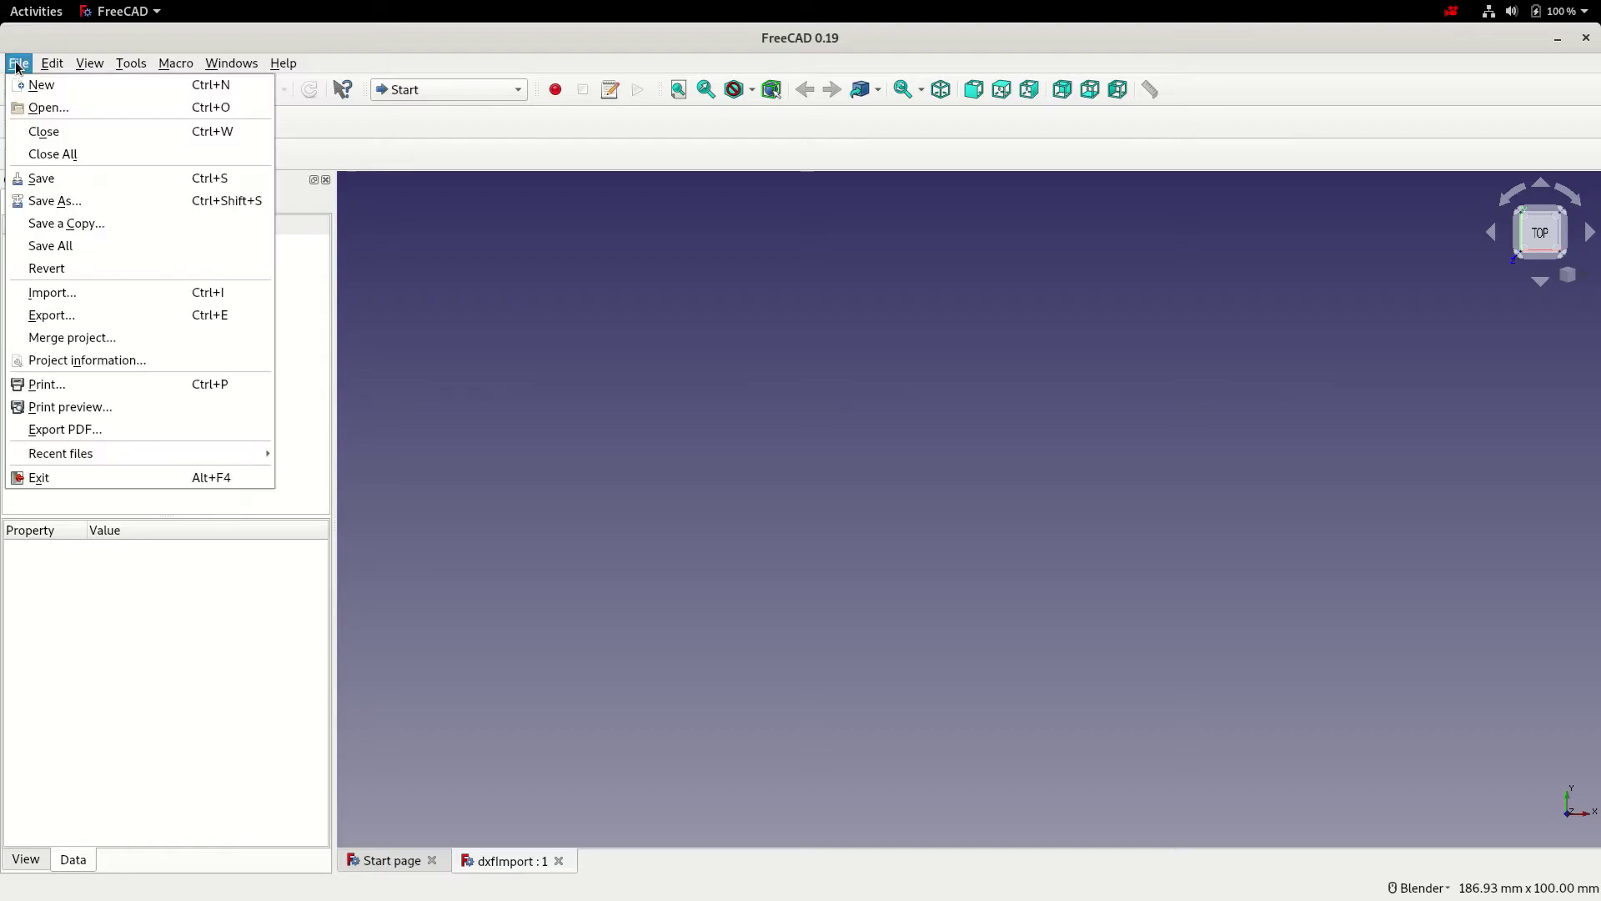
pyautogui.click(53, 293)
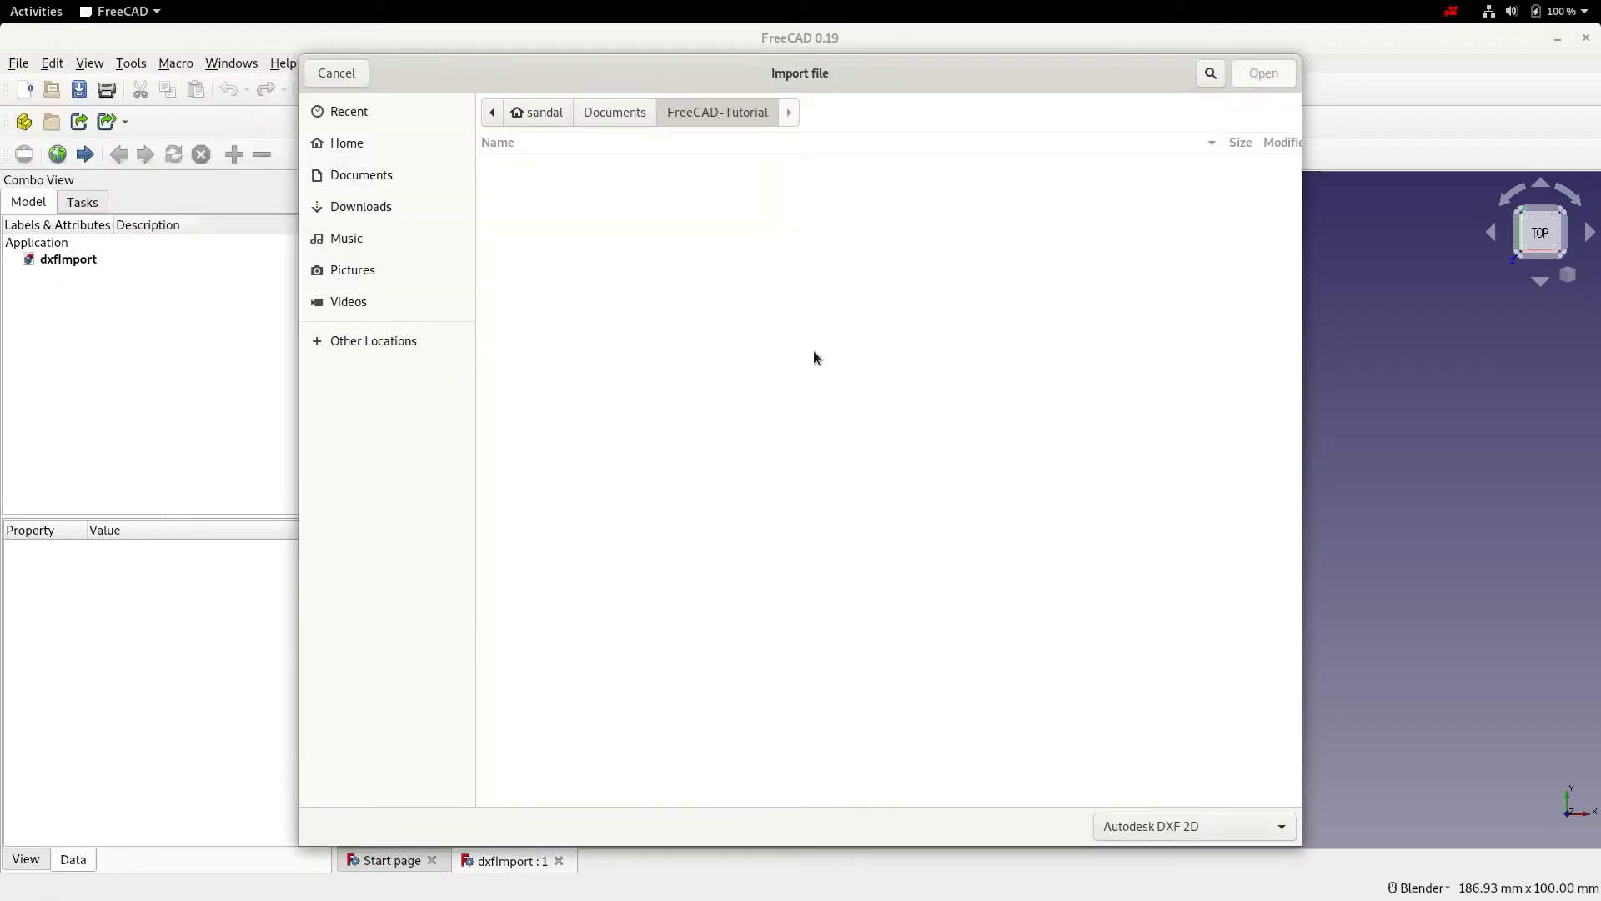
pyautogui.click(568, 114)
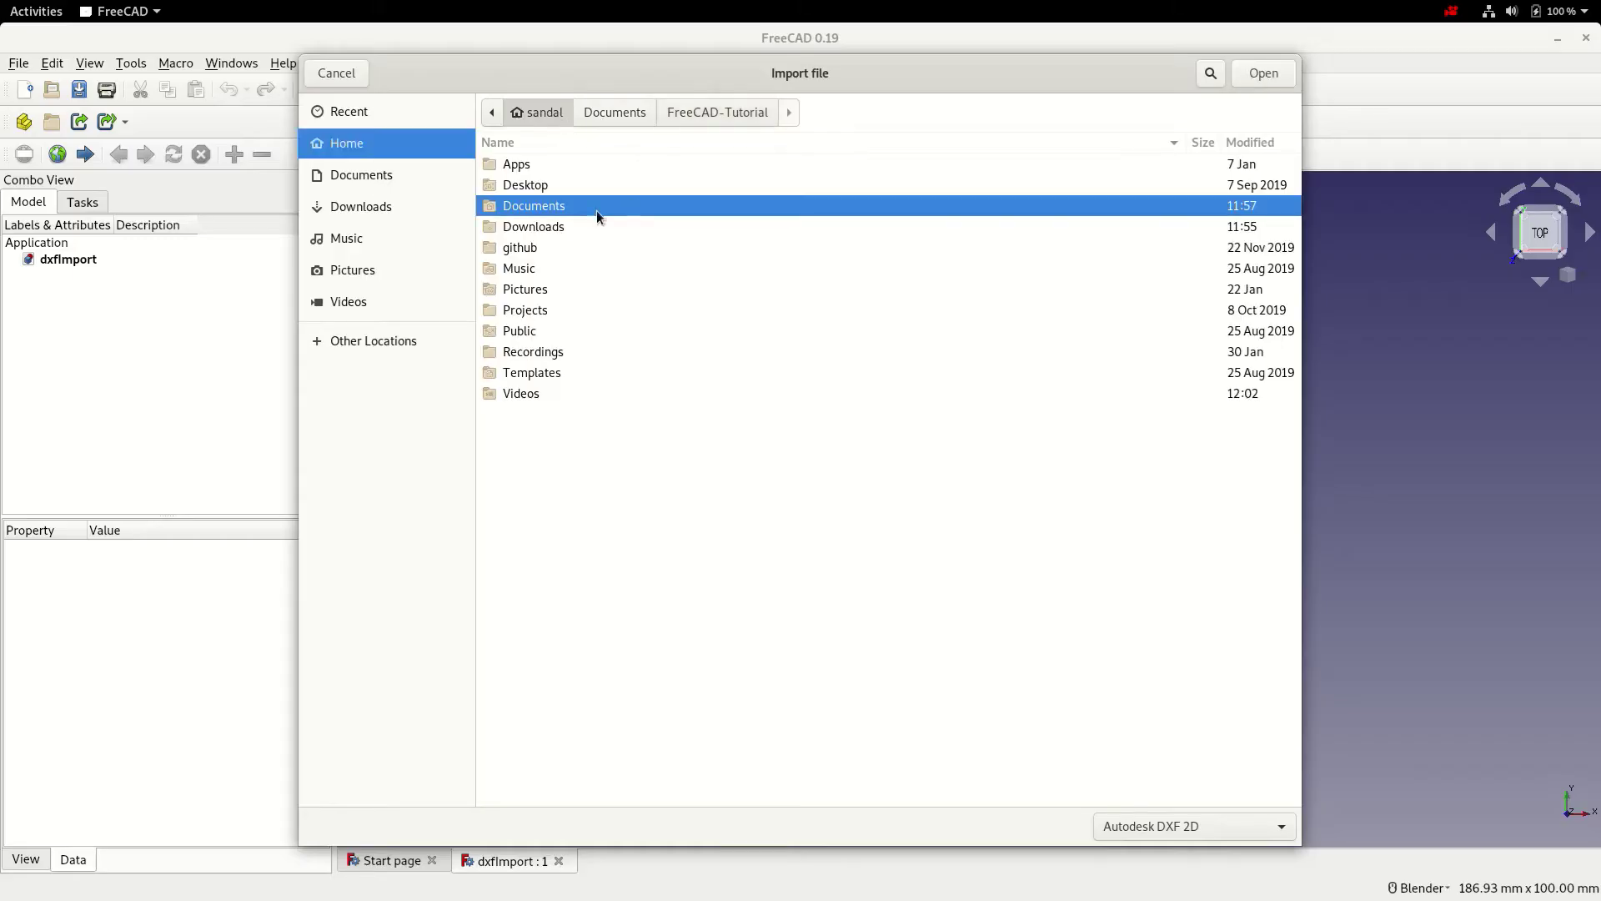
pyautogui.doubleClick(557, 224)
pyautogui.doubleClick(554, 164)
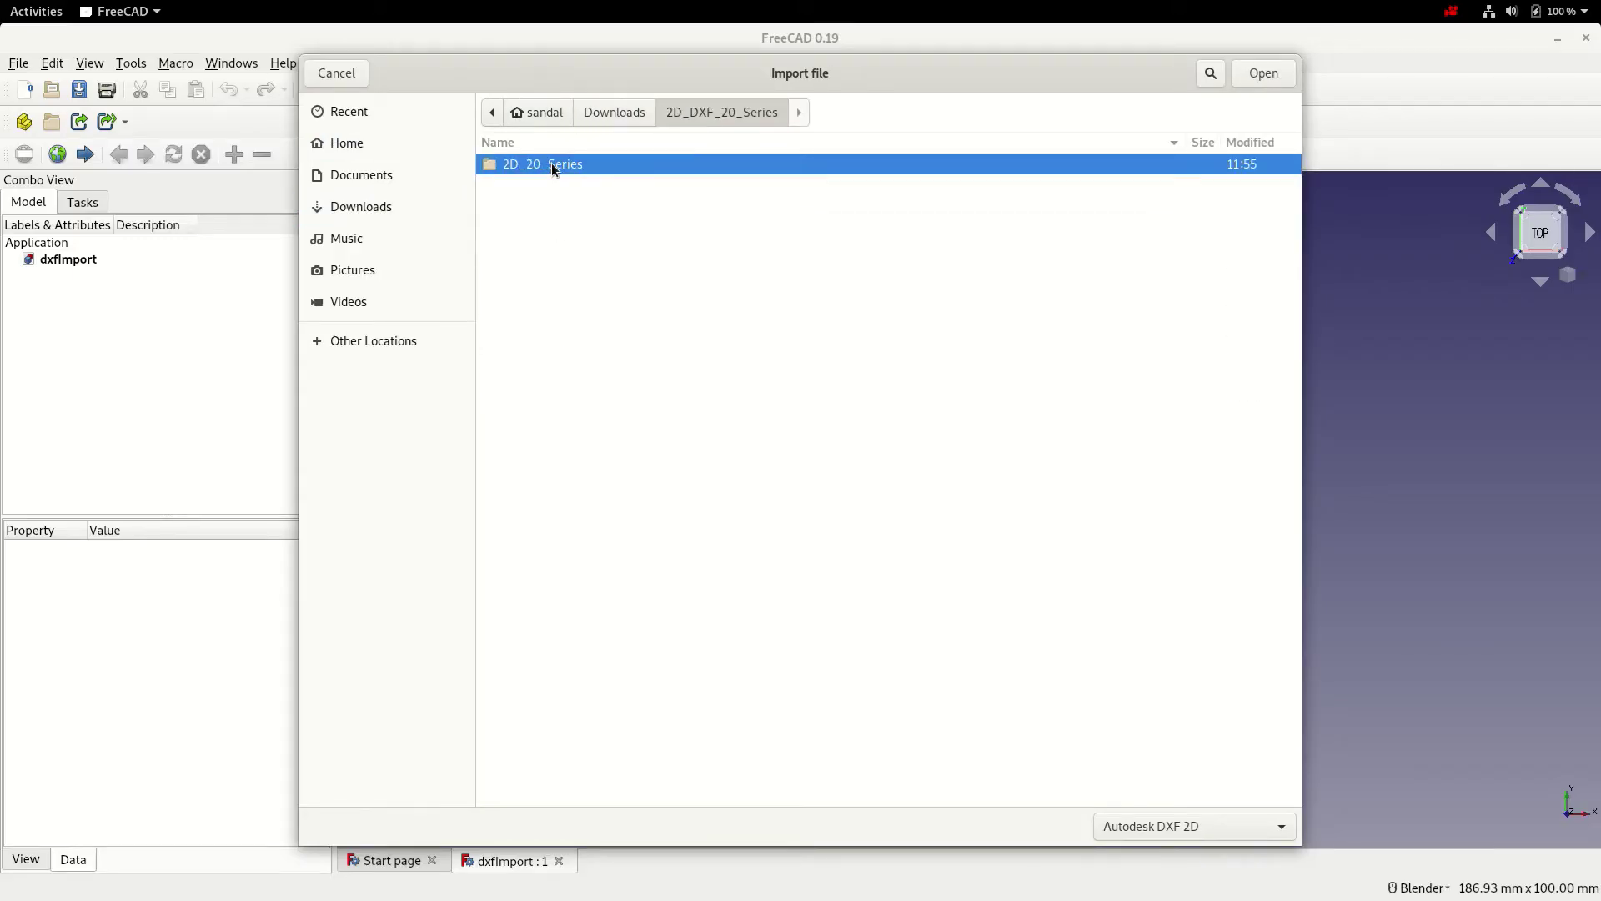
pyautogui.doubleClick(554, 165)
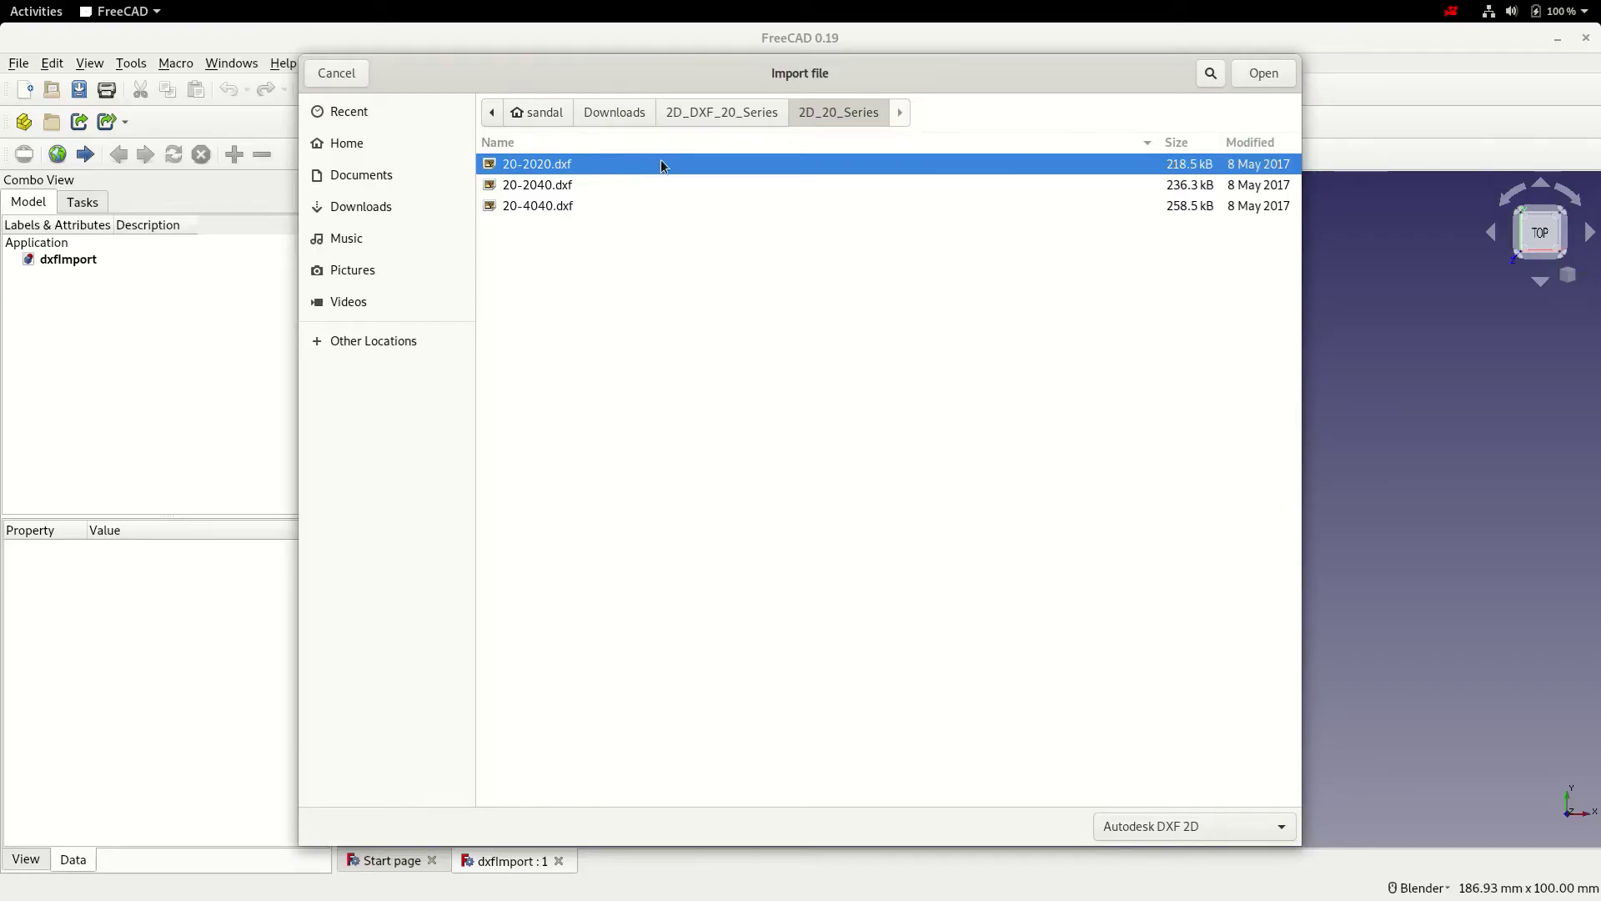
pyautogui.click(1263, 74)
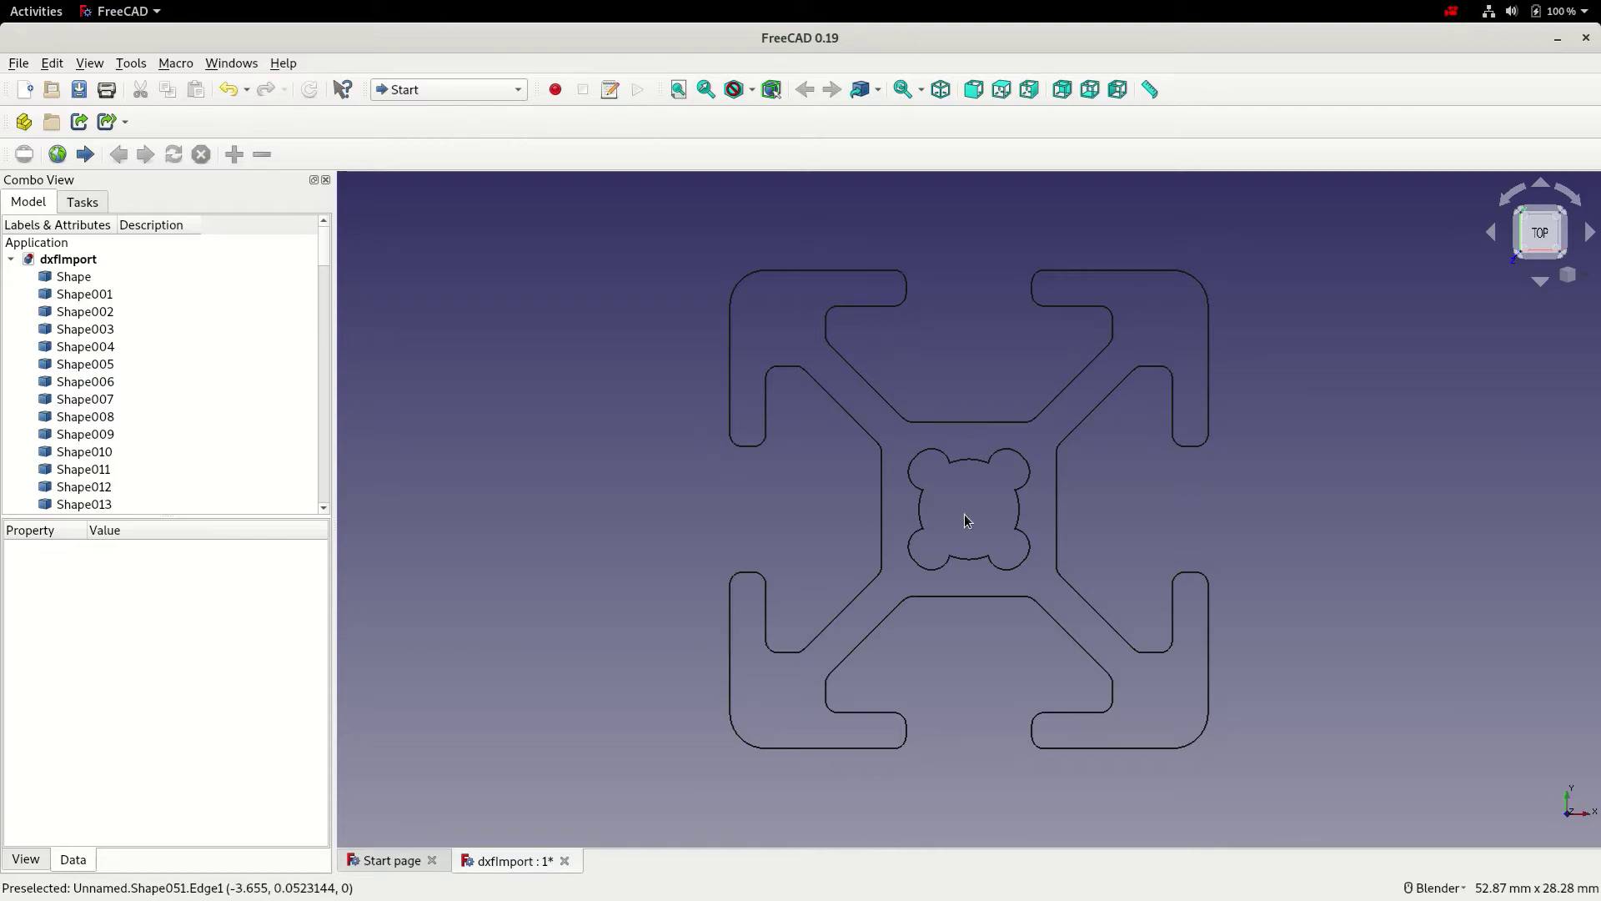
# - Look through the imported Shape objects in the tree and switch to the Draft workbench
pyautogui.scroll(-4, 69, 395)
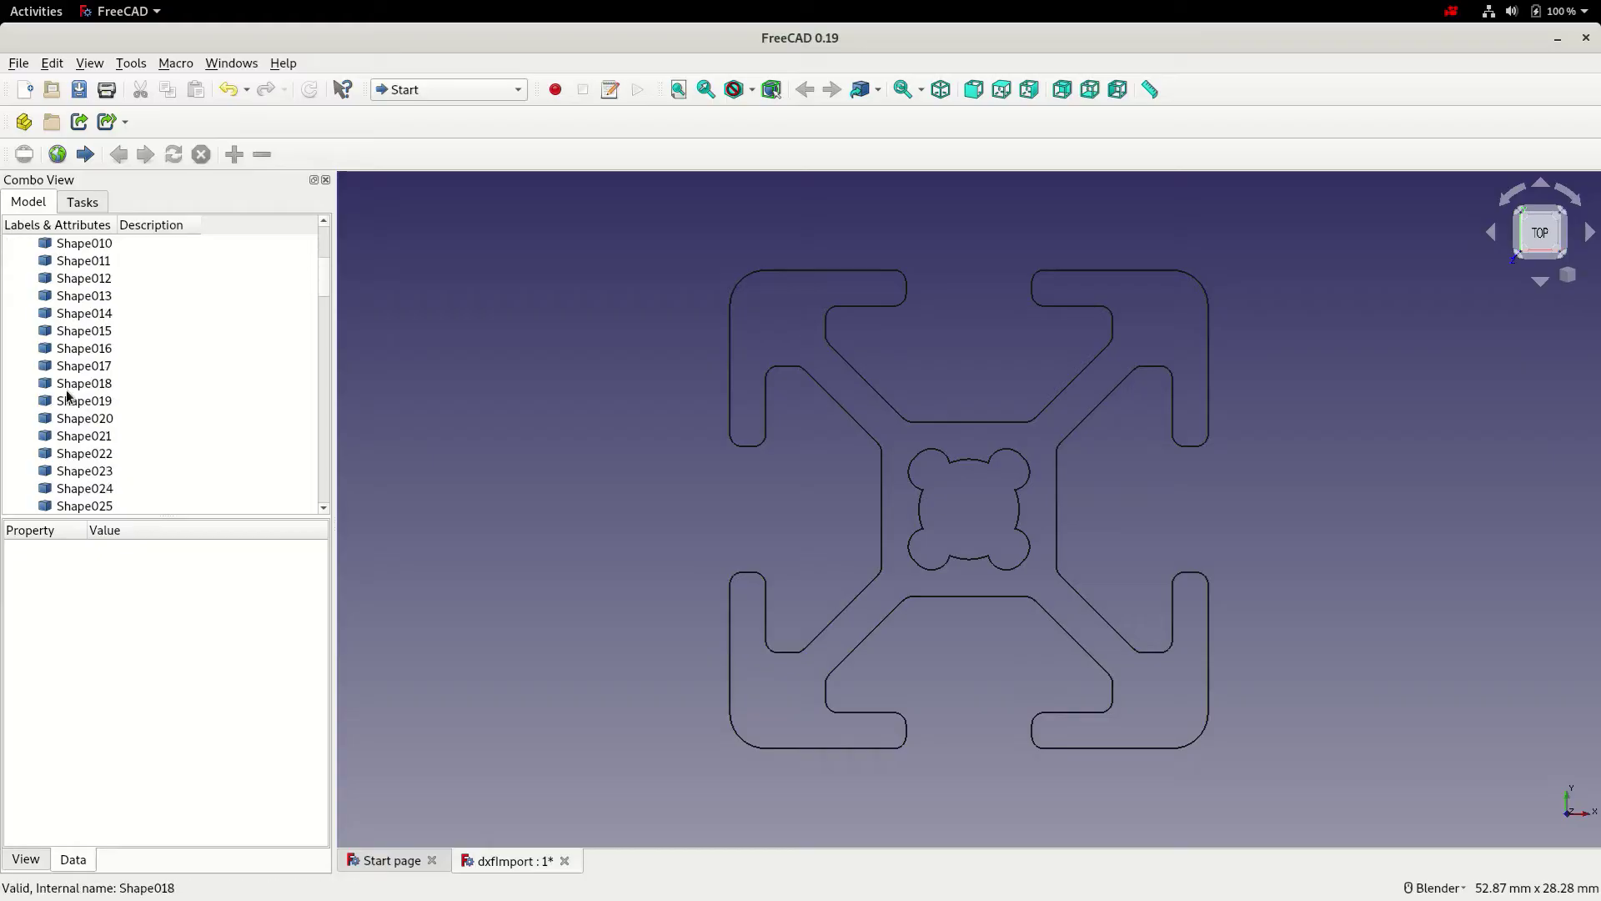
pyautogui.scroll(-20, 68, 395)
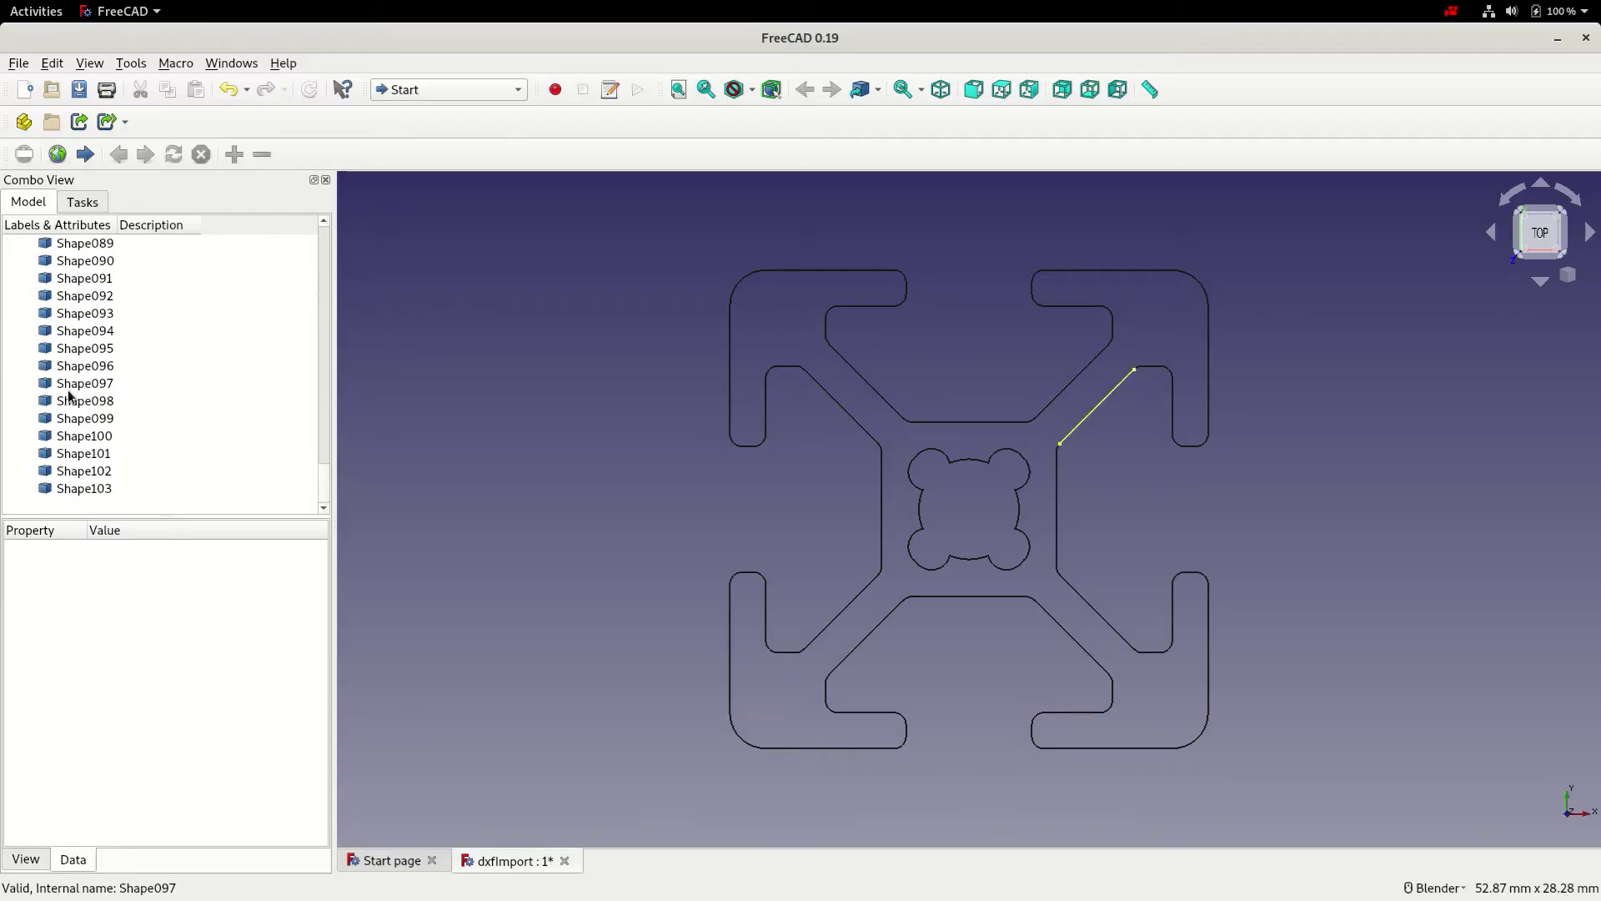
pyautogui.scroll(20, 68, 394)
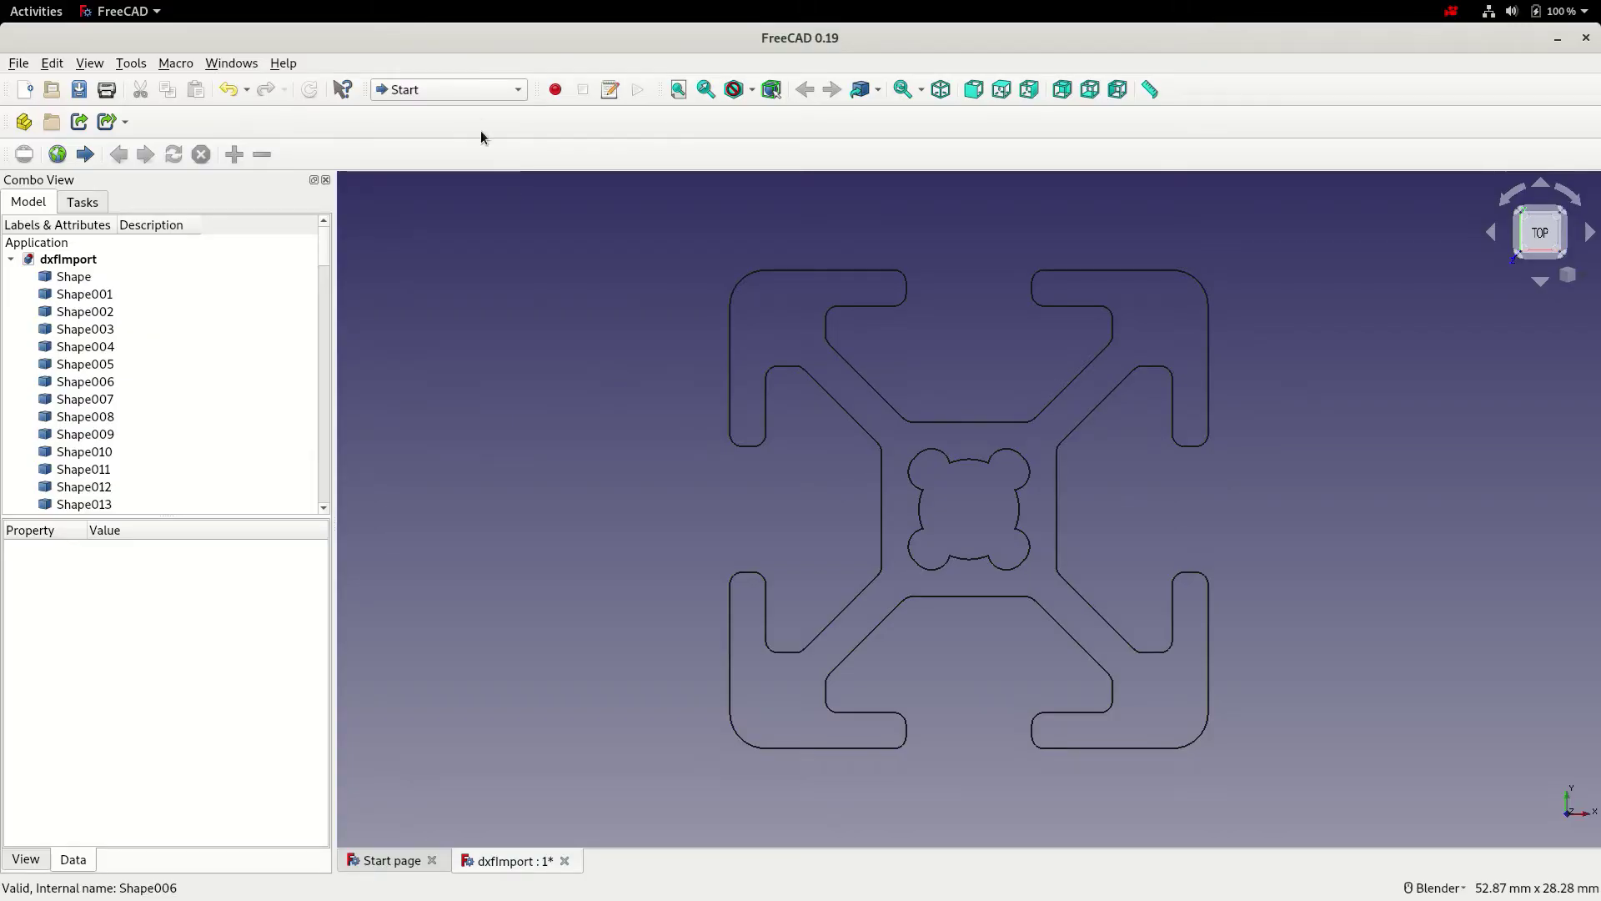
pyautogui.click(474, 92)
pyautogui.click(468, 102)
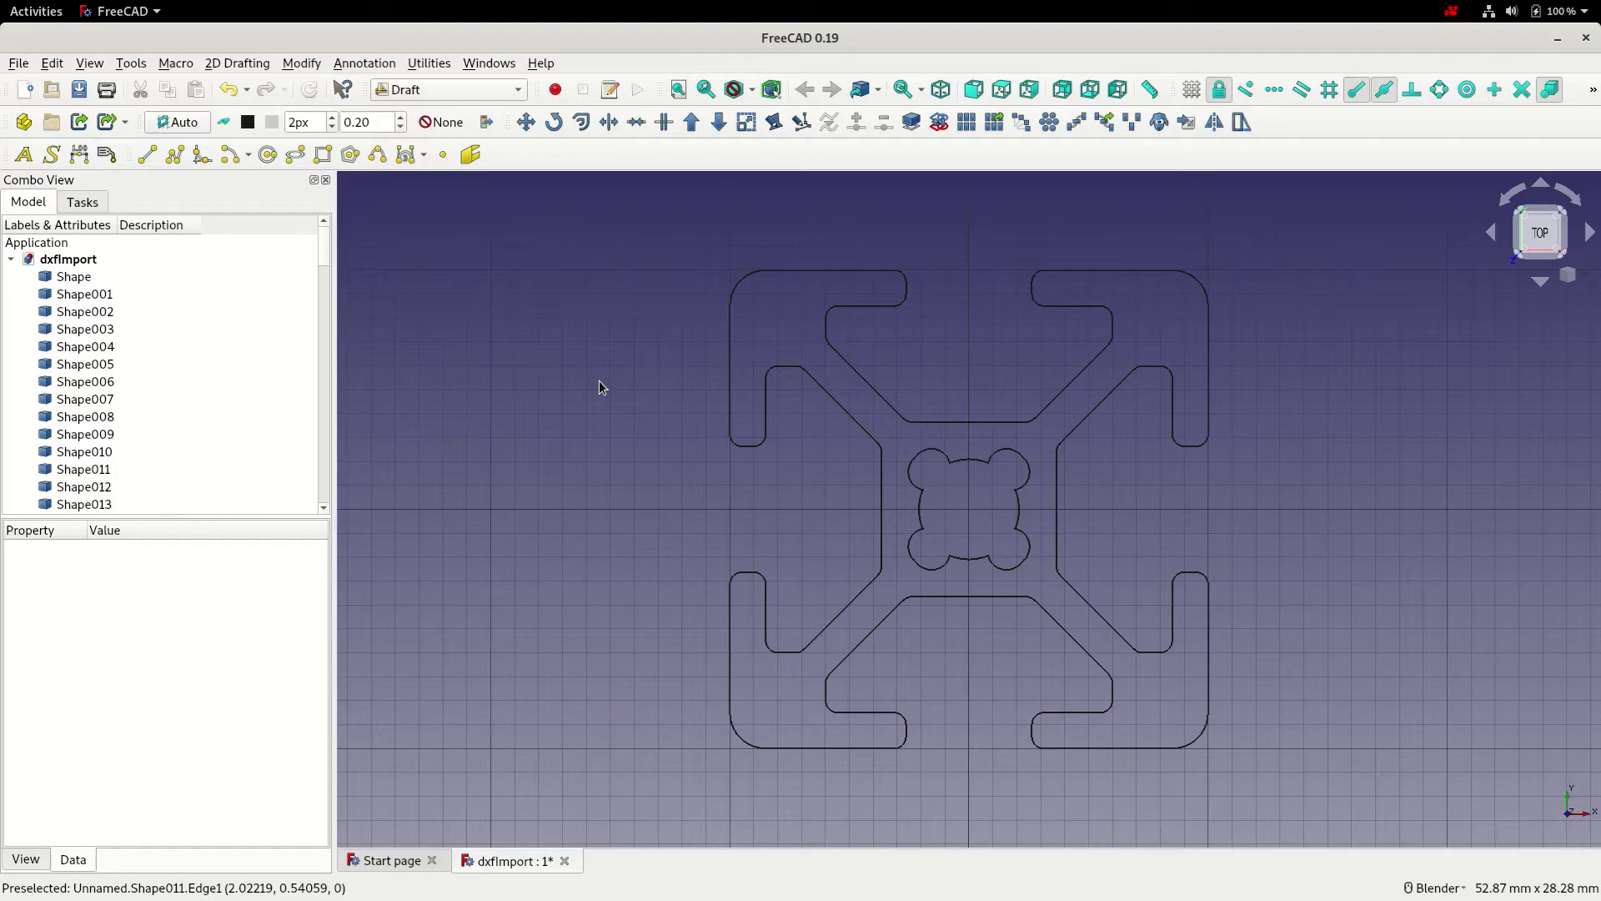
# - Box-select the central clover hole's edges, upgrade them into one Wire, and hide it
pyautogui.click(54, 65)
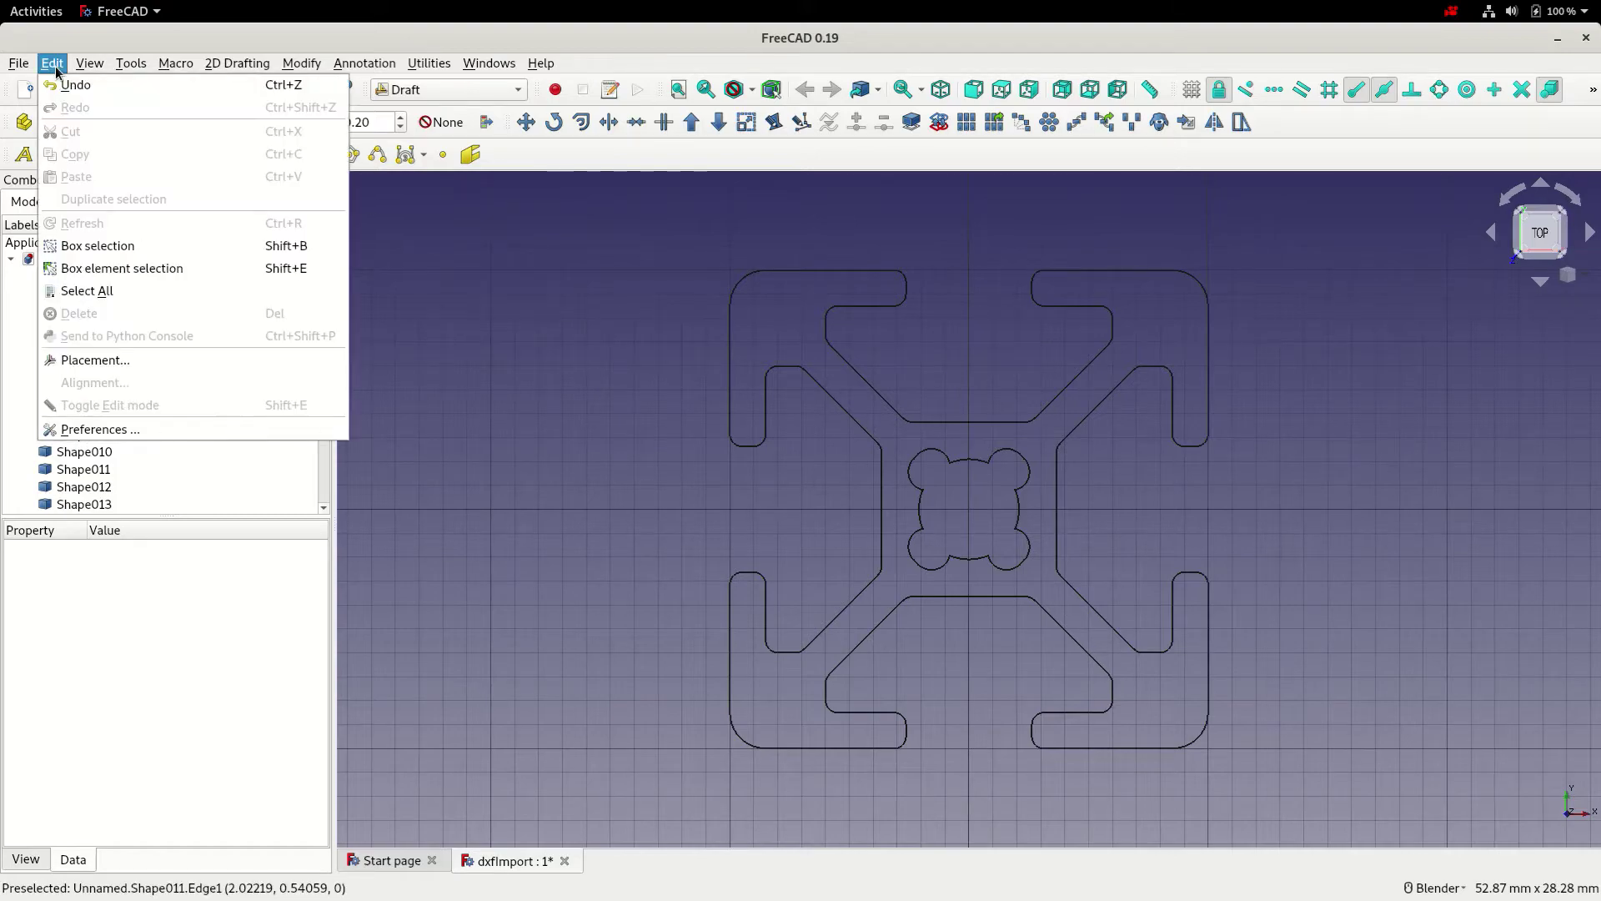
pyautogui.click(100, 247)
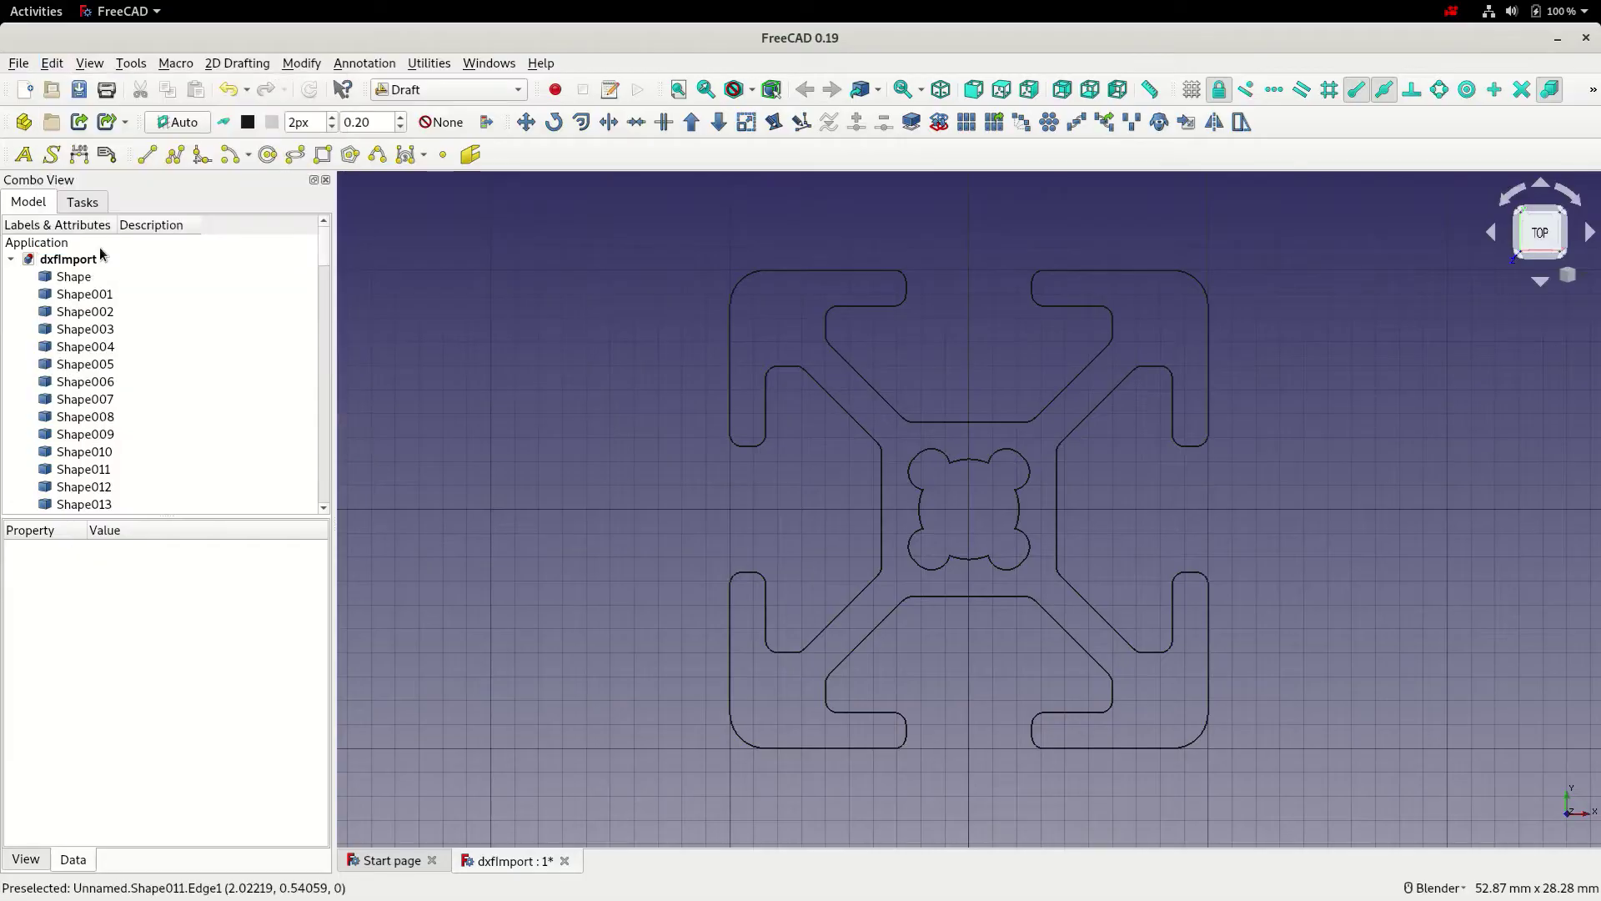
pyautogui.moveTo(889, 428); pyautogui.dragTo(1050, 580)
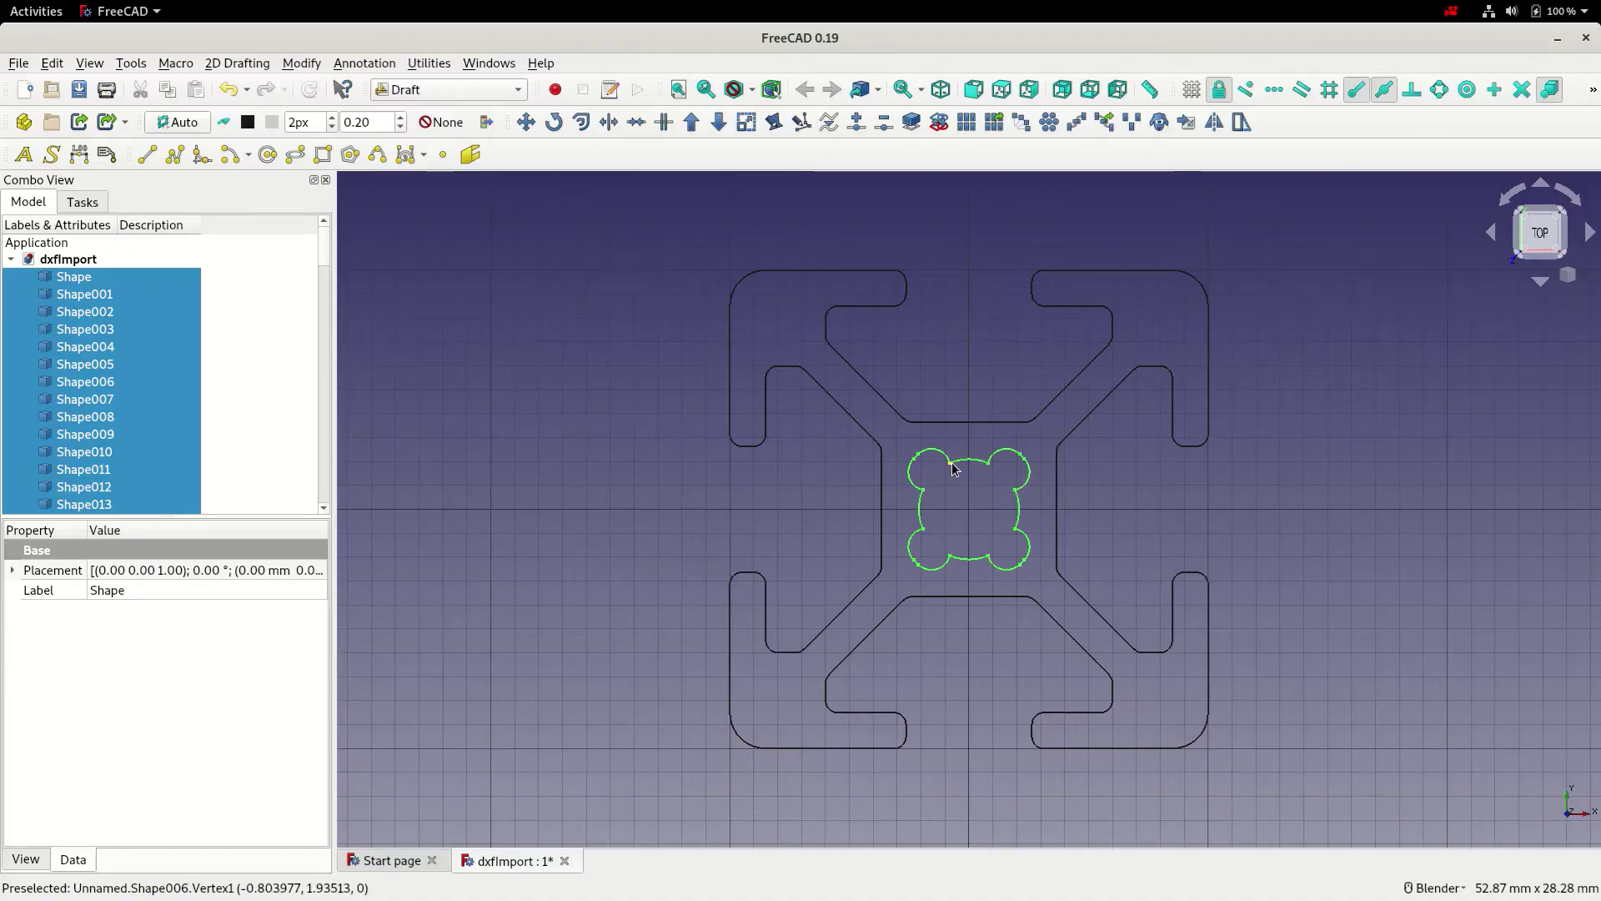
pyautogui.click(693, 123)
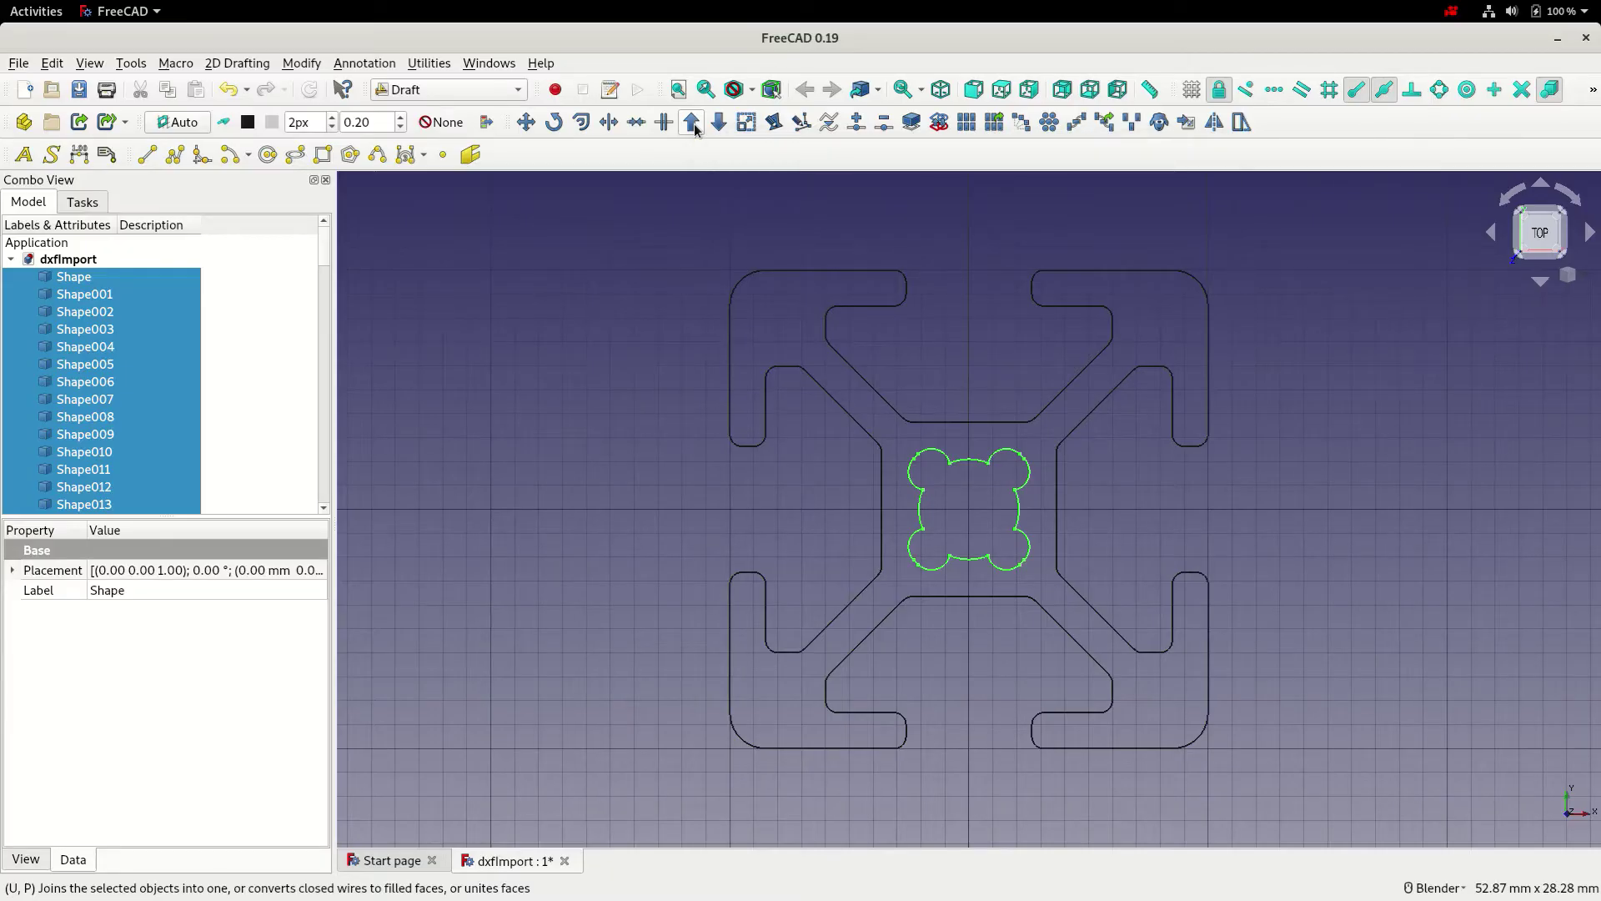
pyautogui.click(693, 124)
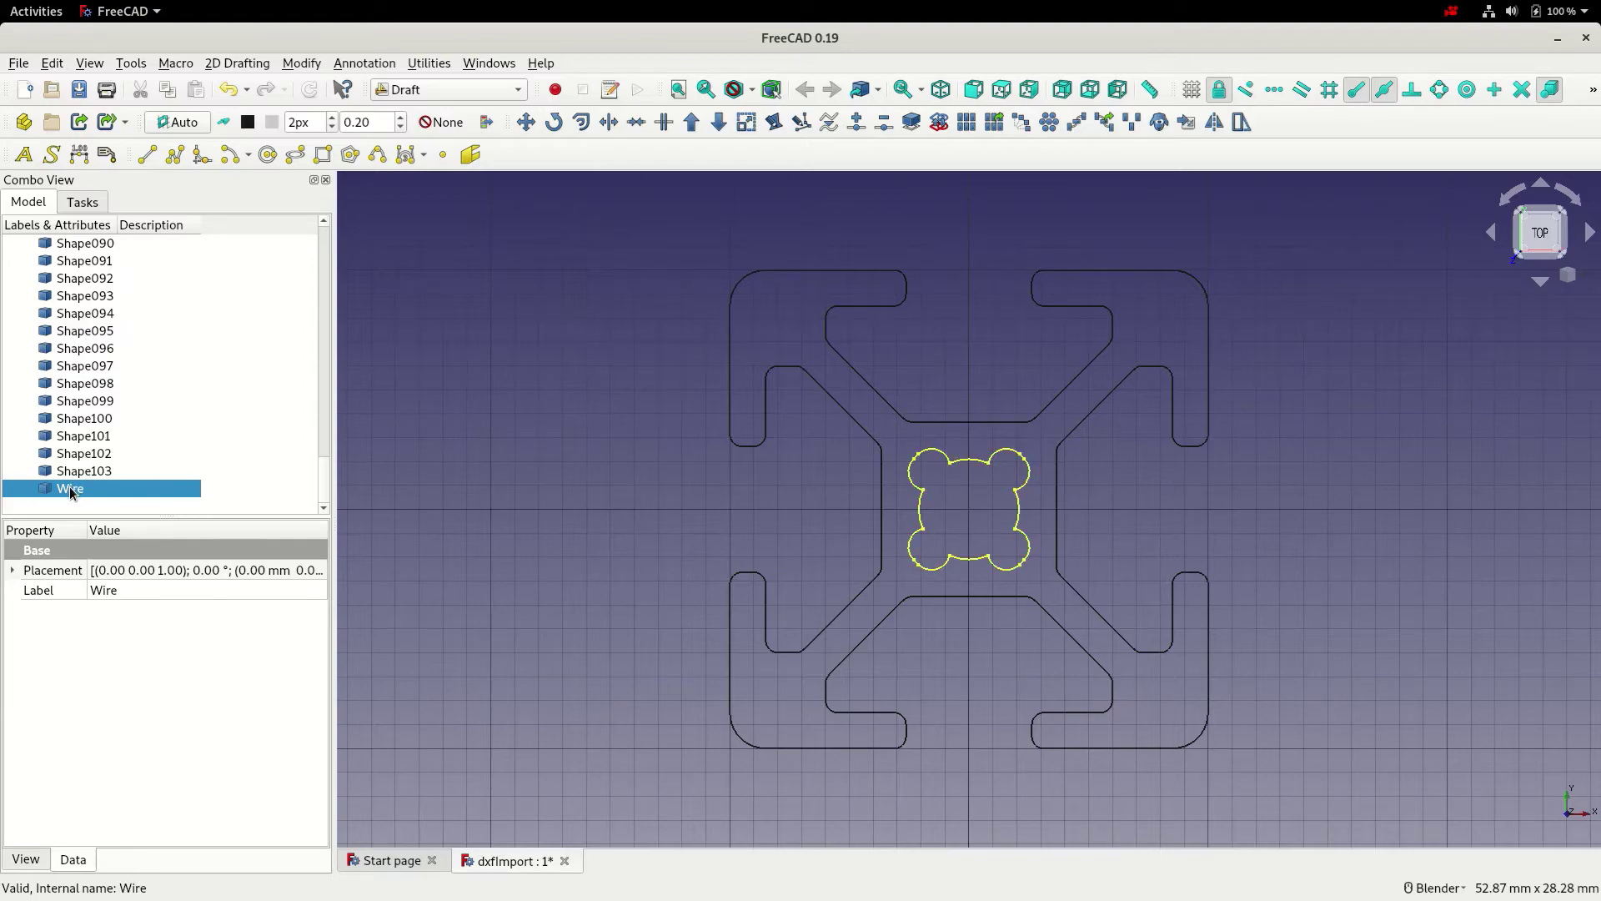
pyautogui.press('space')
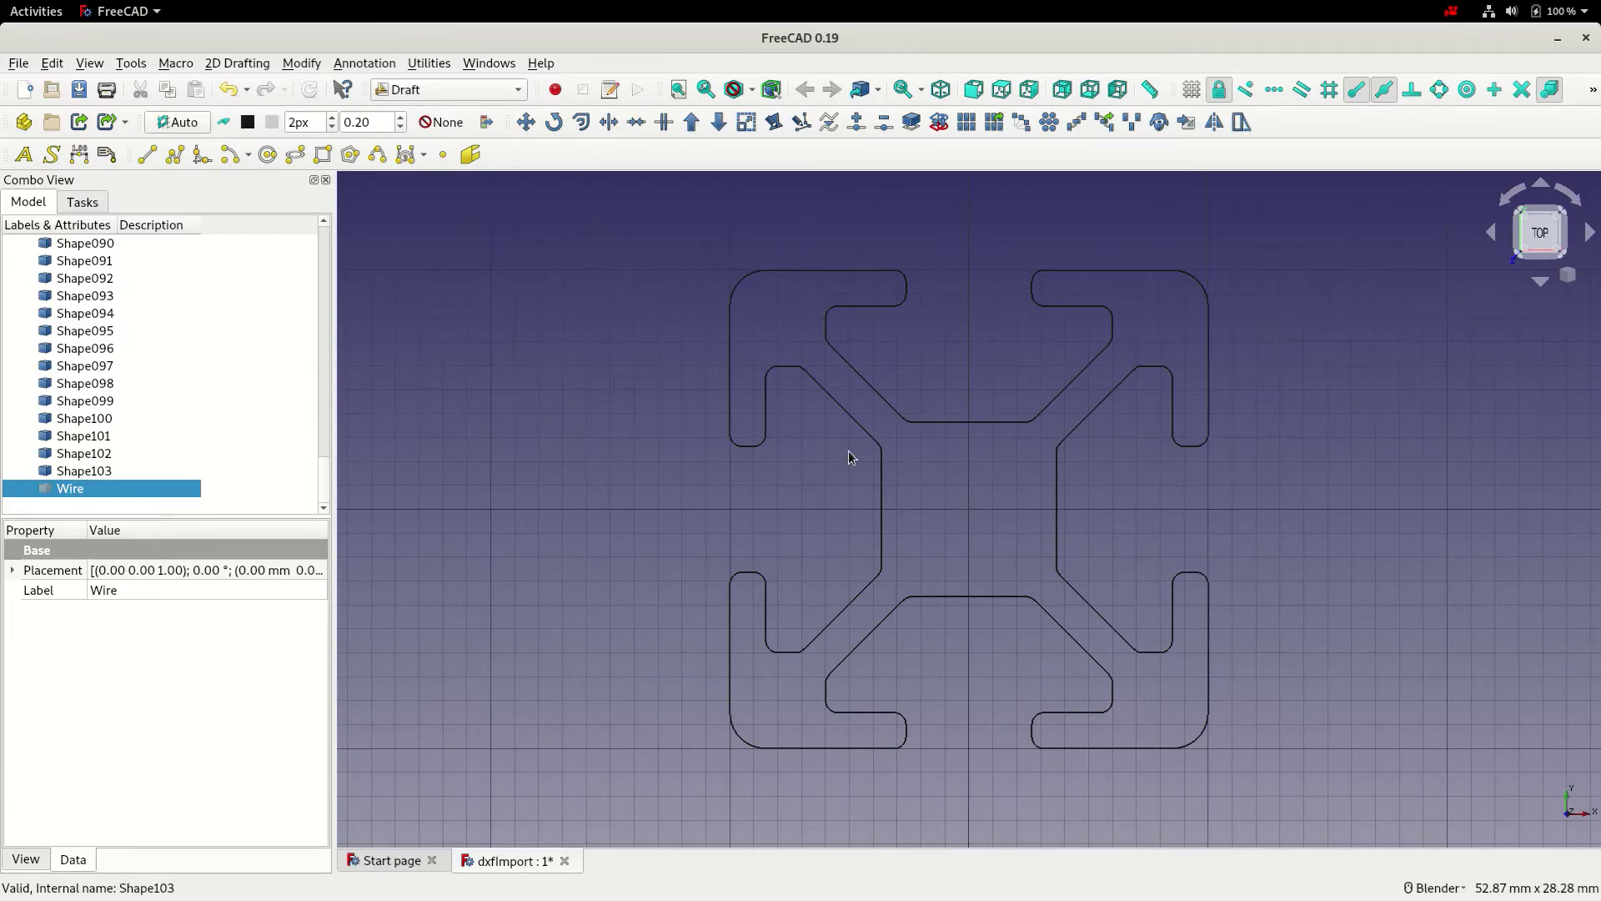
# - Box-select outer profile pieces Shape090–Shape103 and upgrade them into Wire001
pyautogui.click(843, 449)
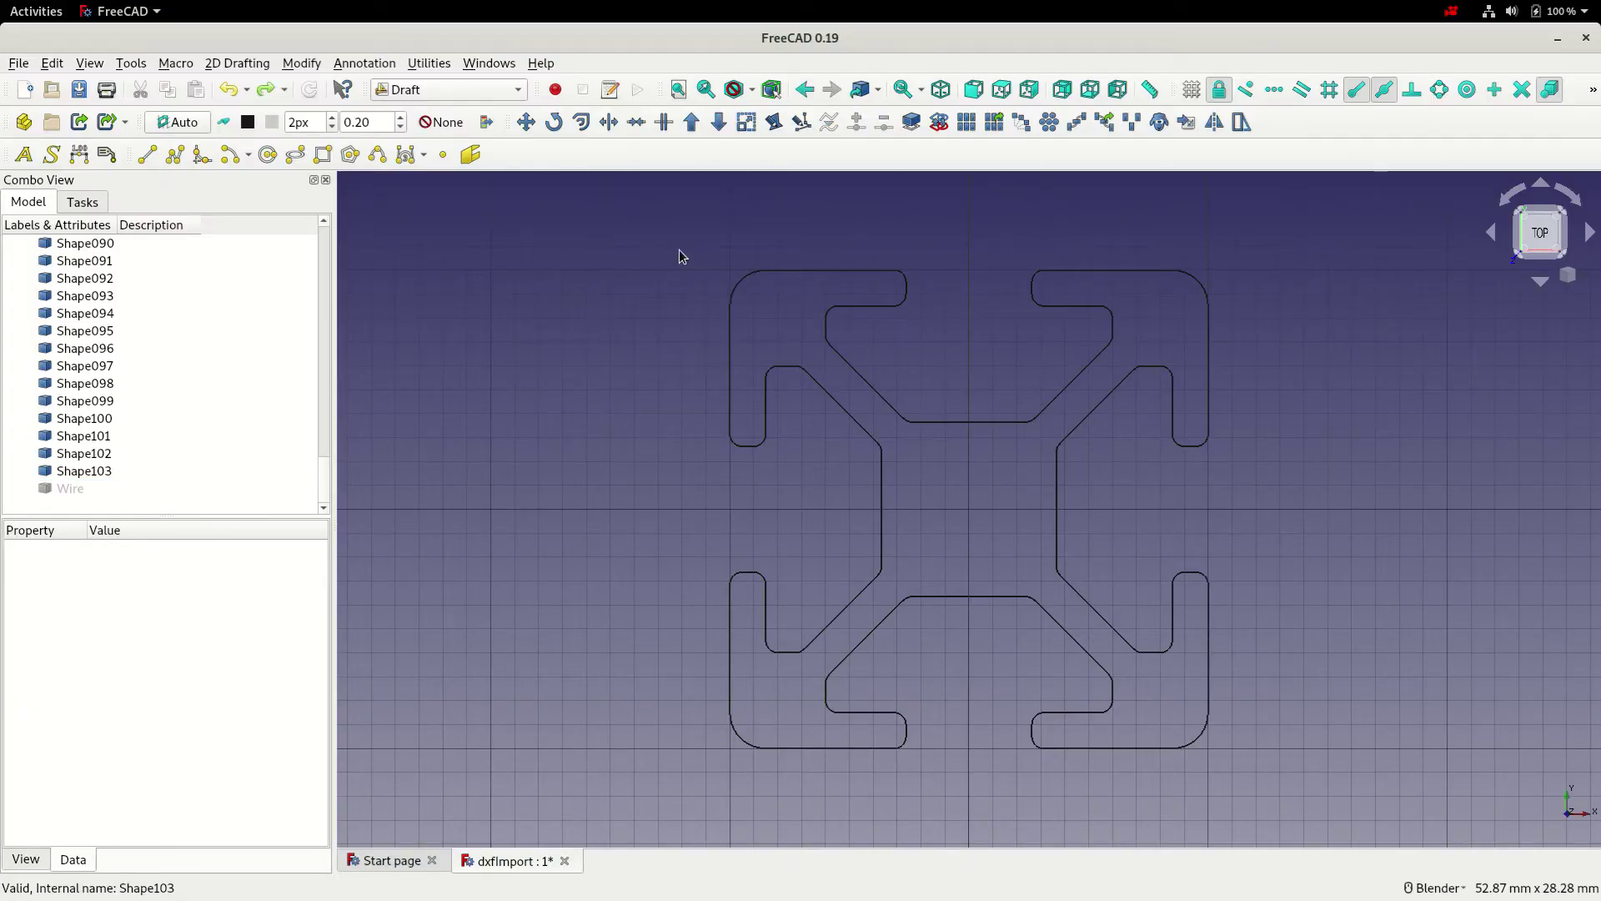
pyautogui.hotkey('shift', 'b')
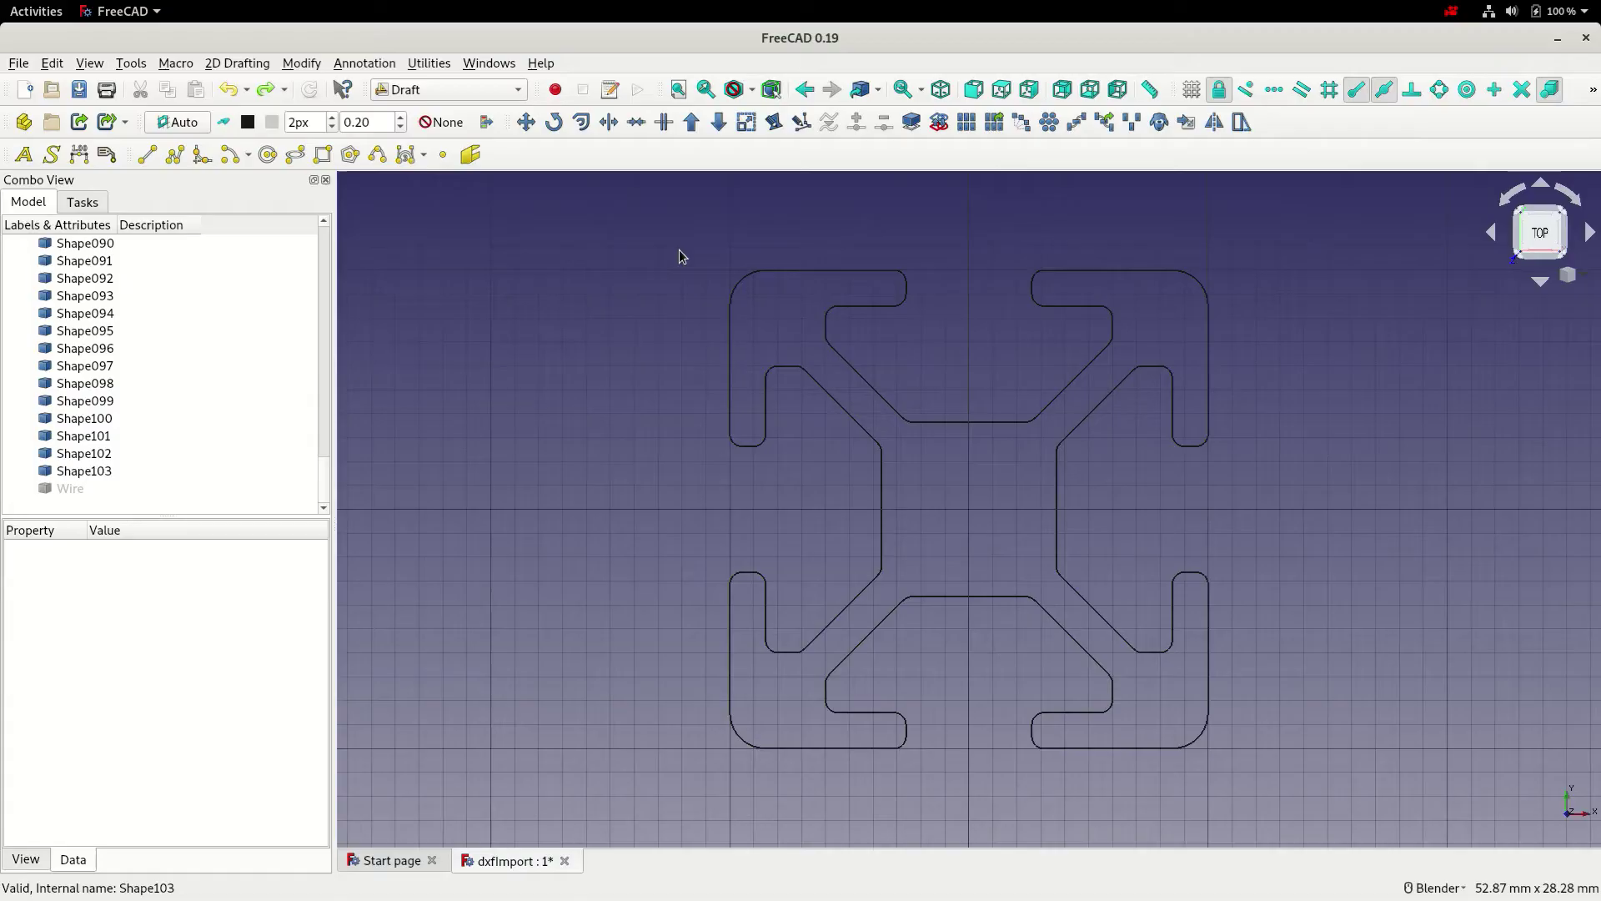
pyautogui.moveTo(679, 248); pyautogui.dragTo(1301, 787)
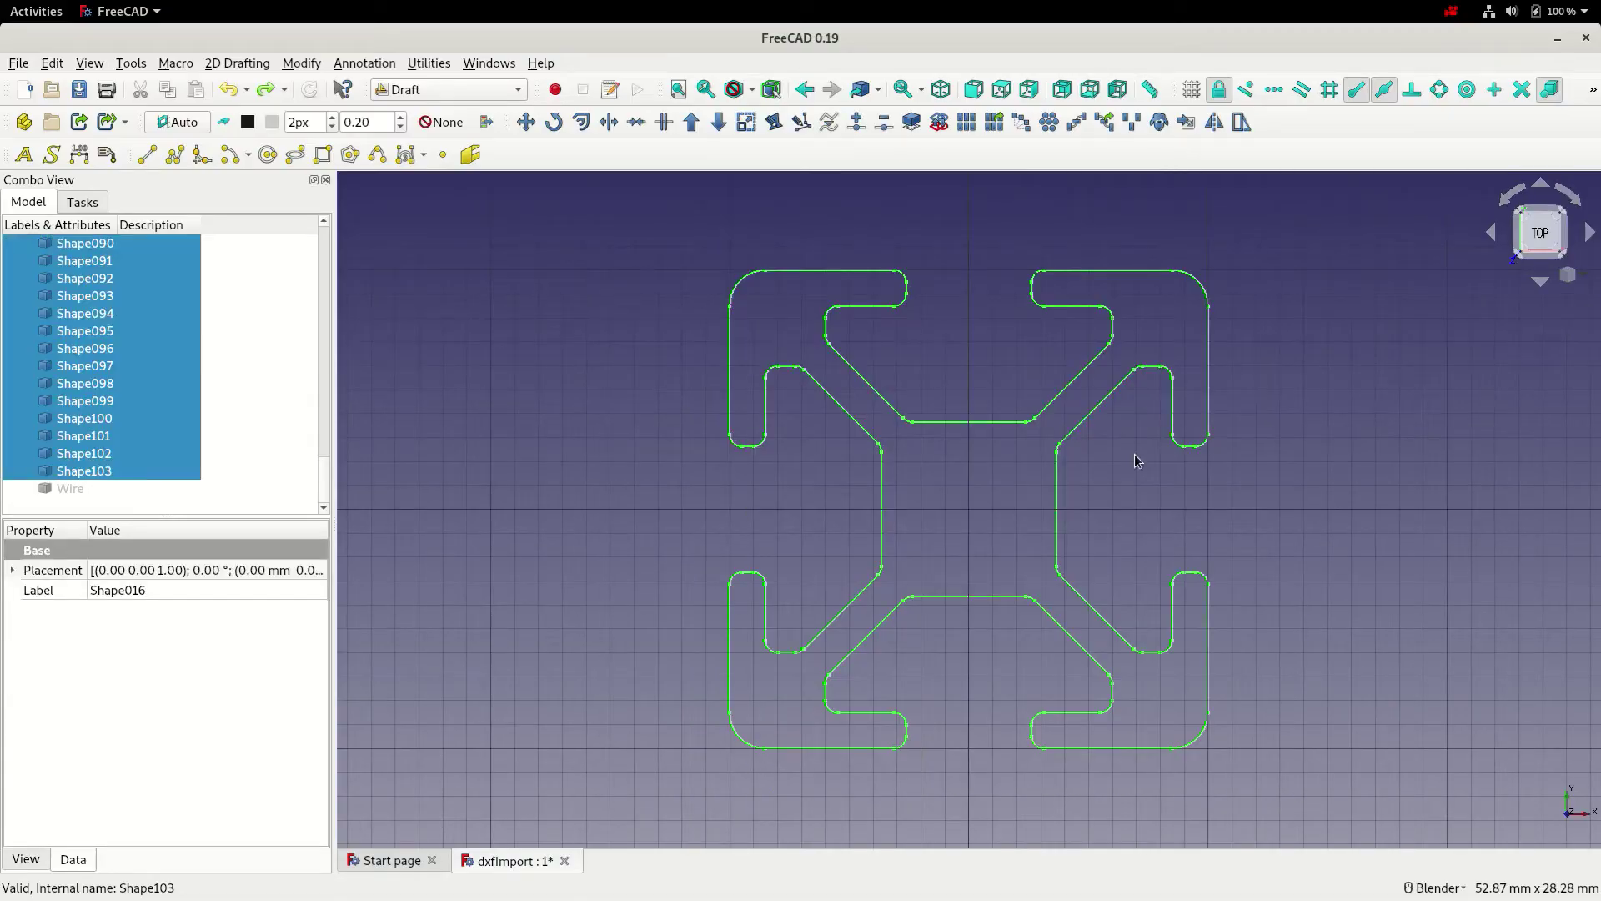
pyautogui.click(692, 122)
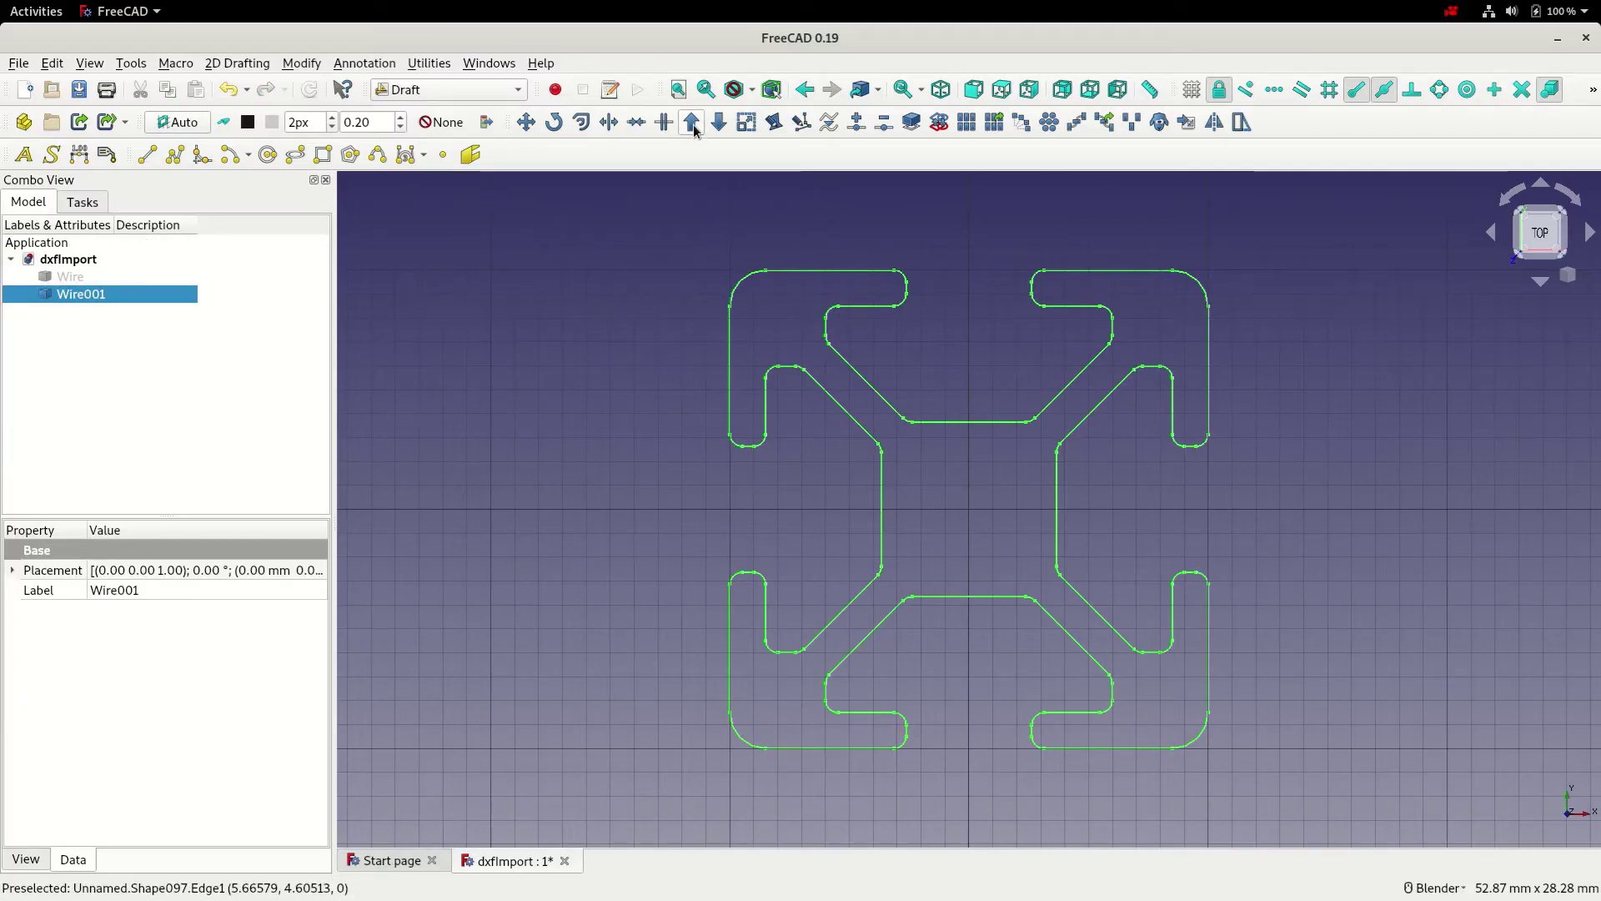
pyautogui.click(65, 278)
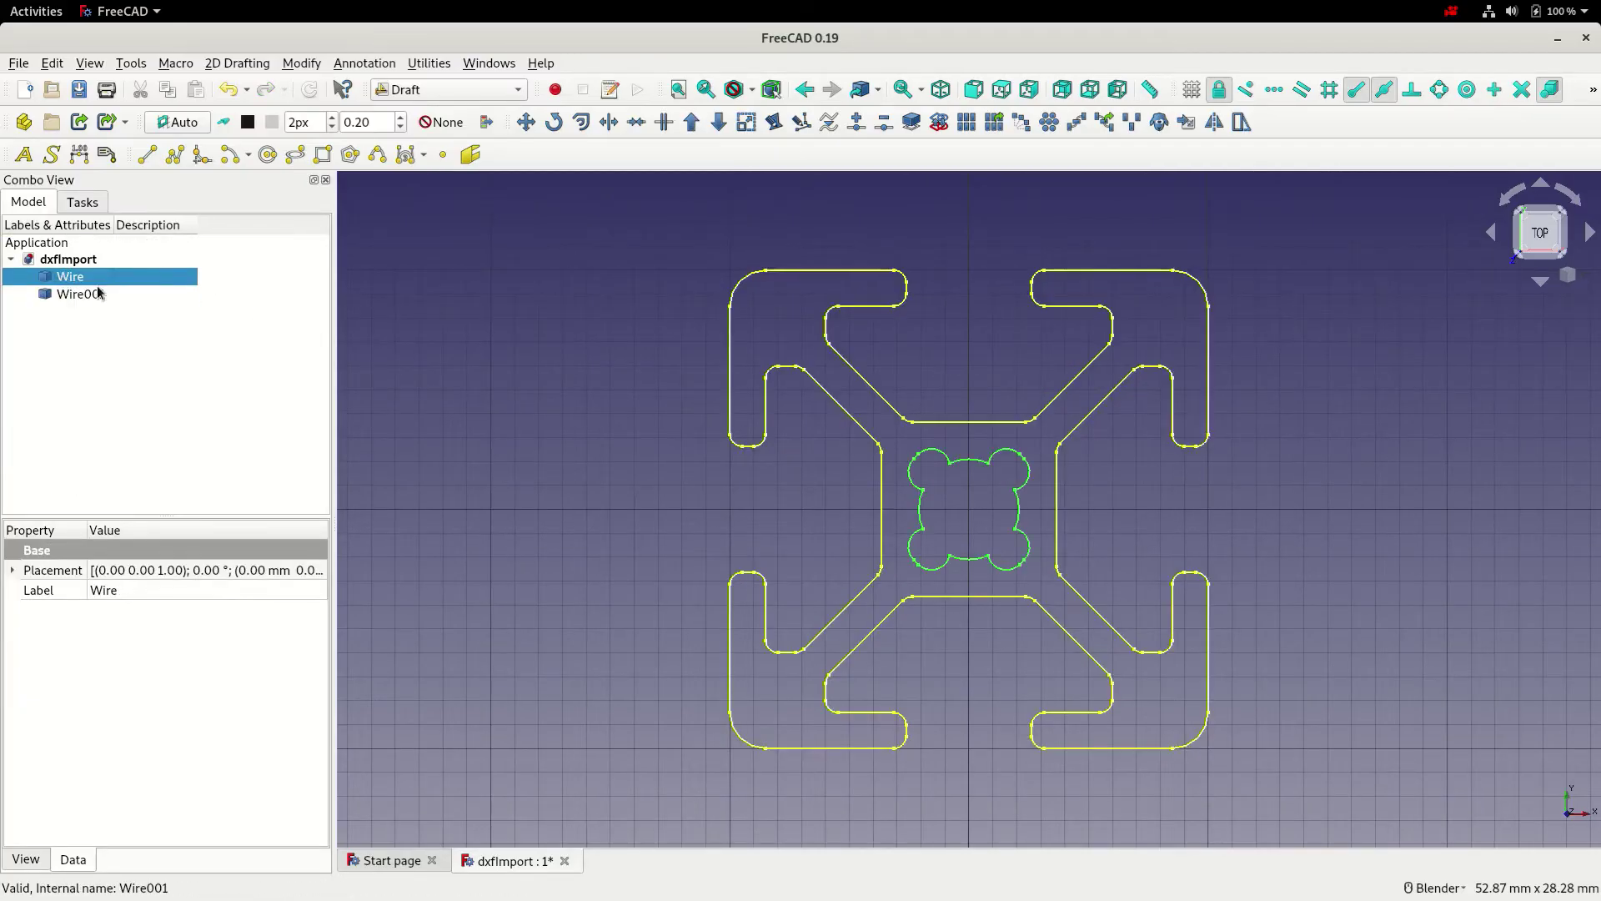
pyautogui.click(110, 341)
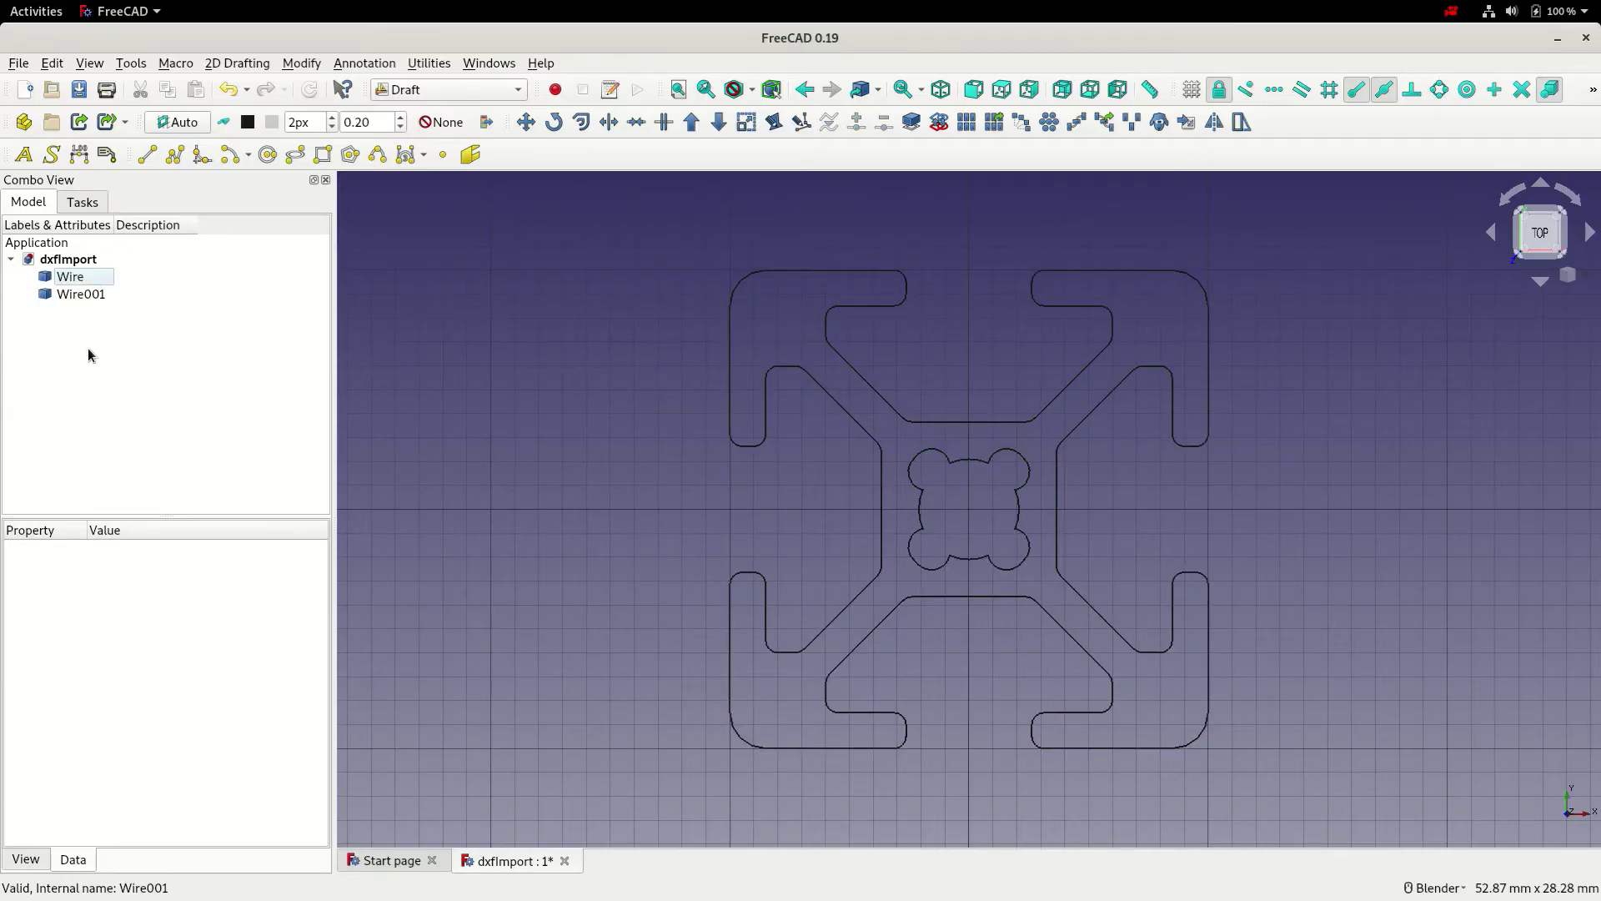
# - Convert the inner Wire and outer Wire001 into sketches with Draft to Sketch
pyautogui.click(73, 280)
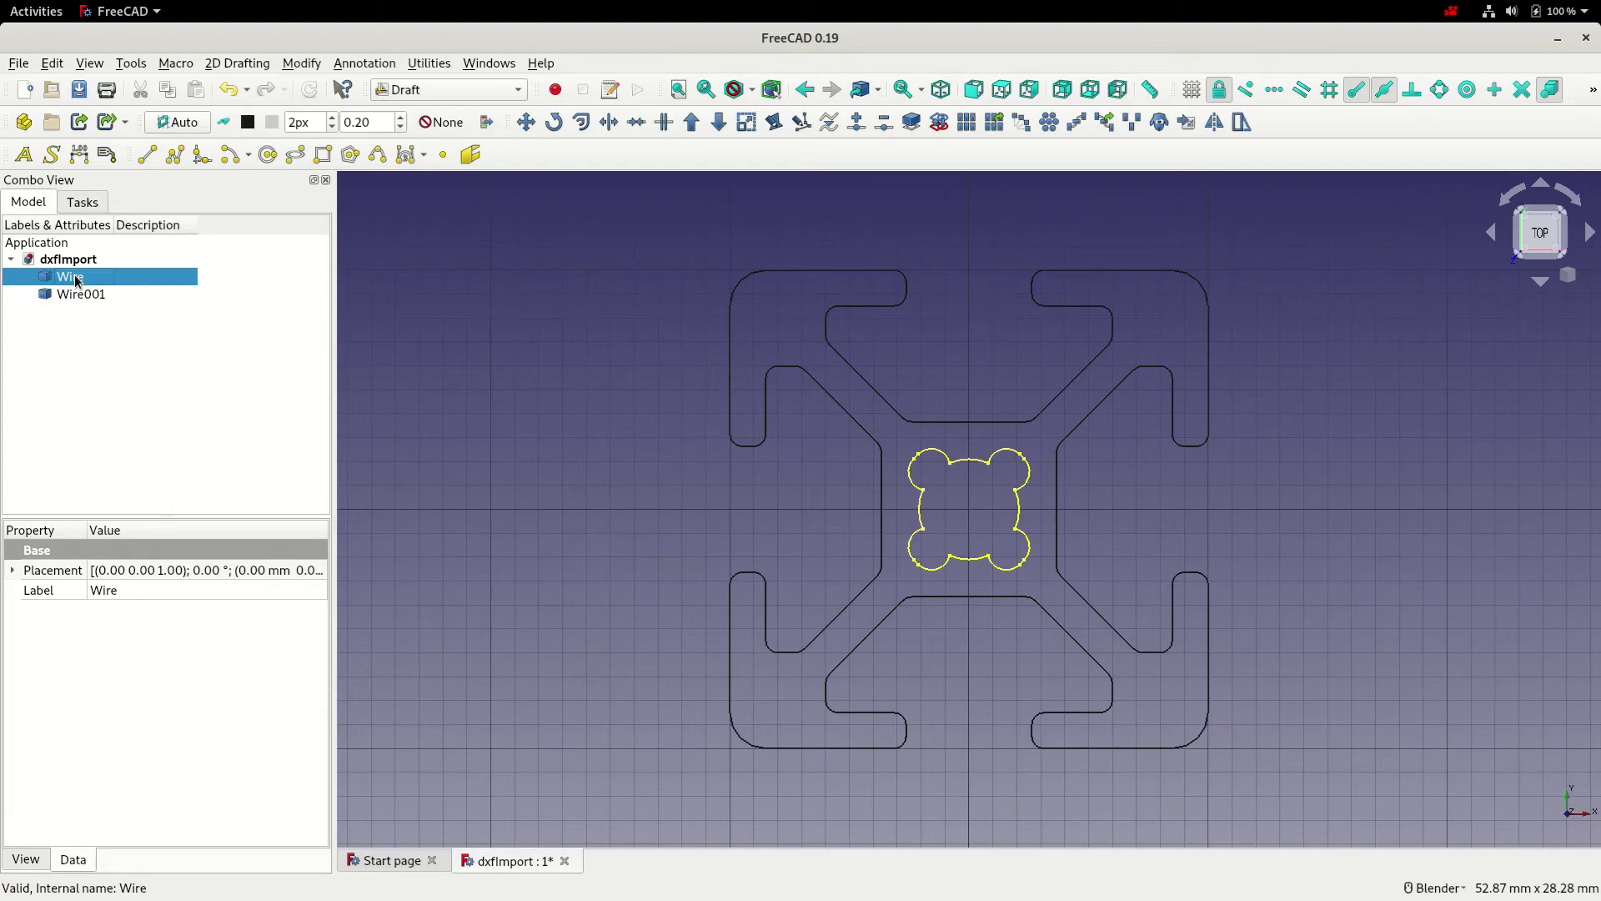
pyautogui.click(938, 123)
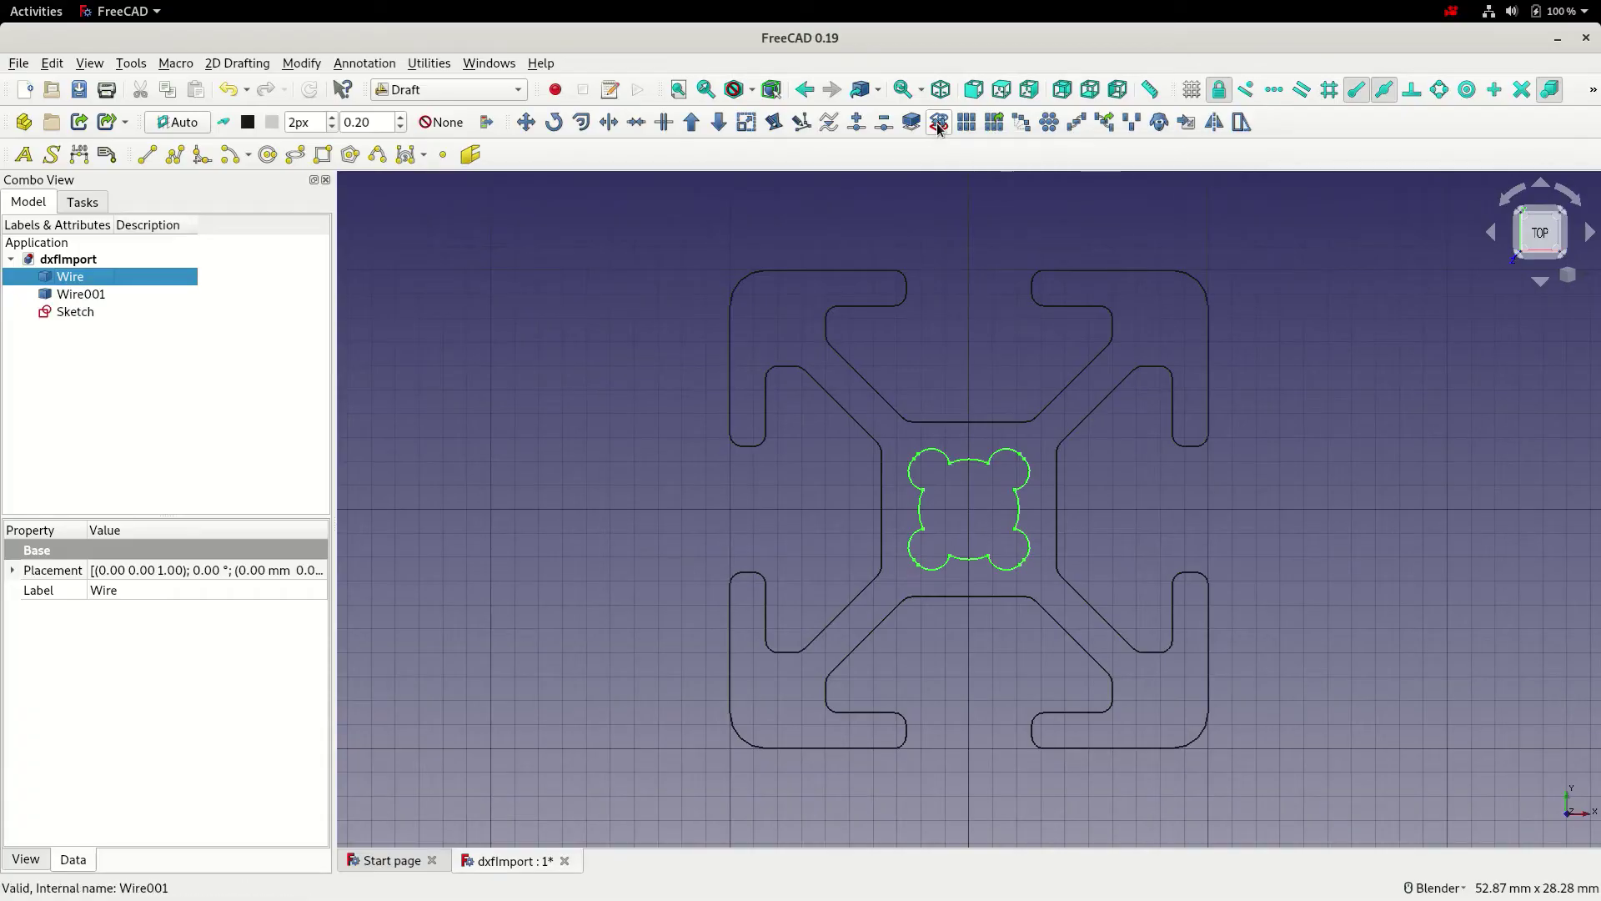
pyautogui.click(81, 295)
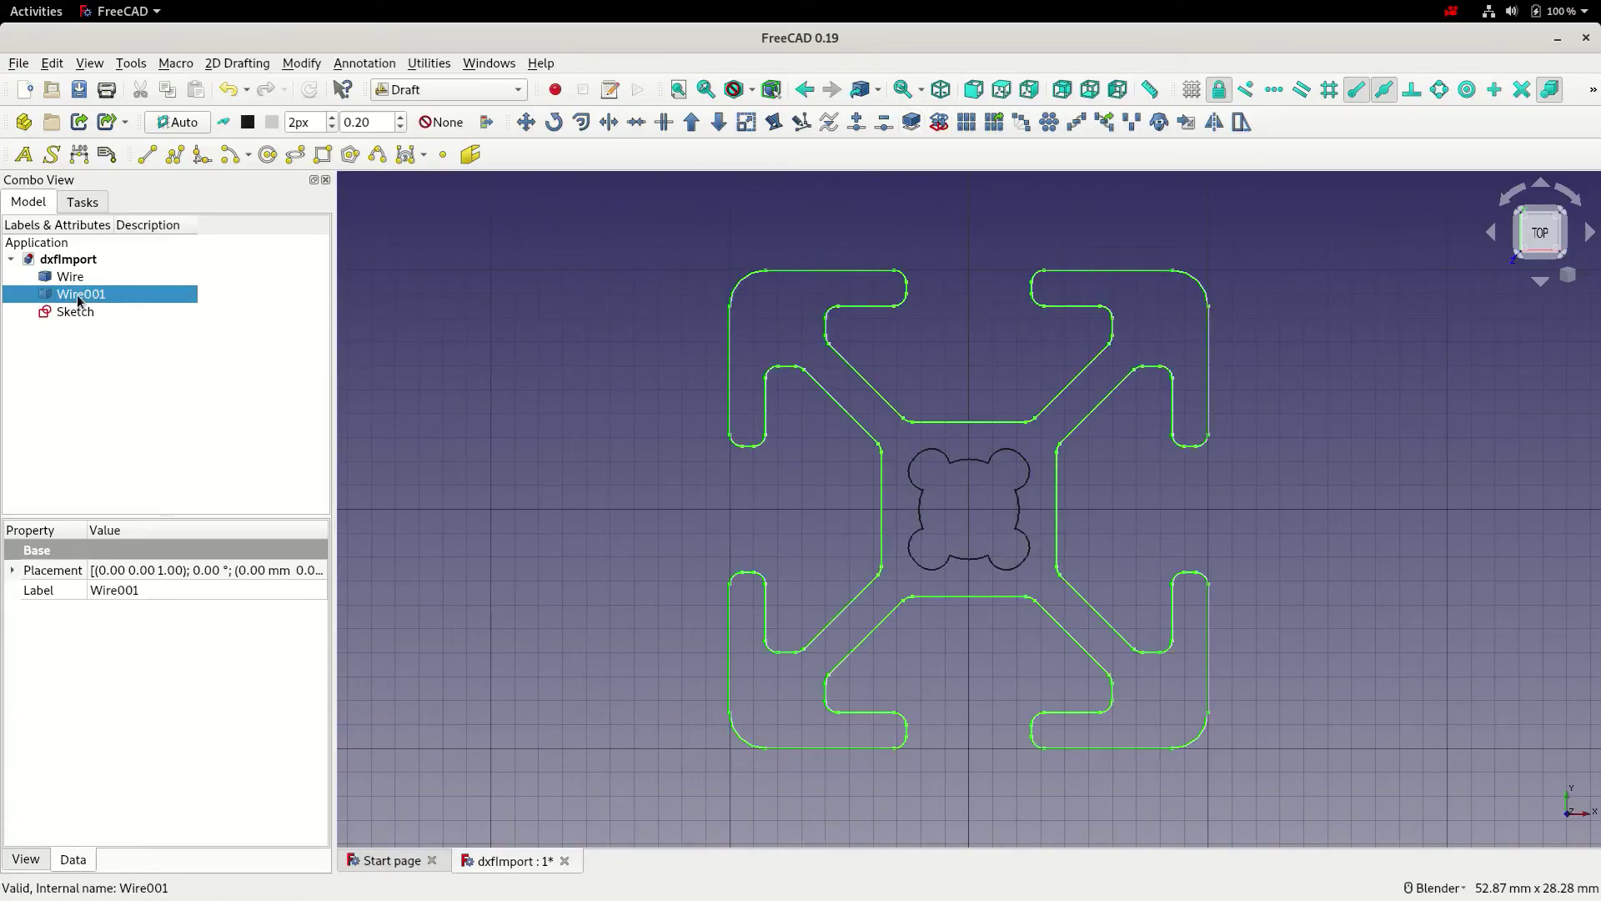
pyautogui.click(939, 125)
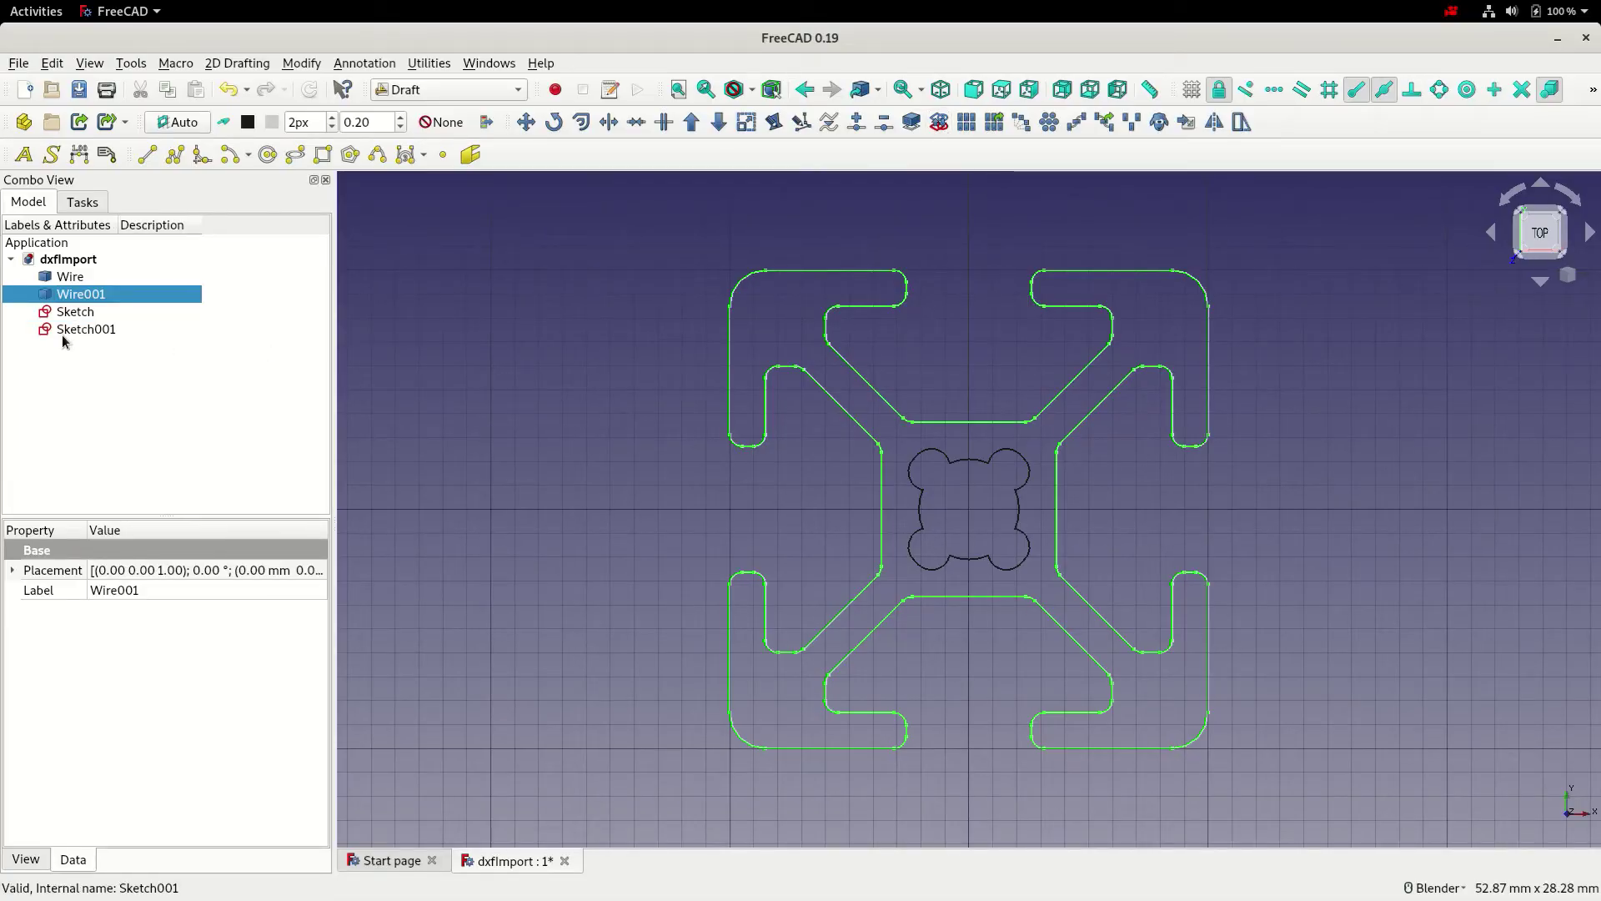
# - Delete the original Wire and Wire001, then save the document
pyautogui.click(67, 278)
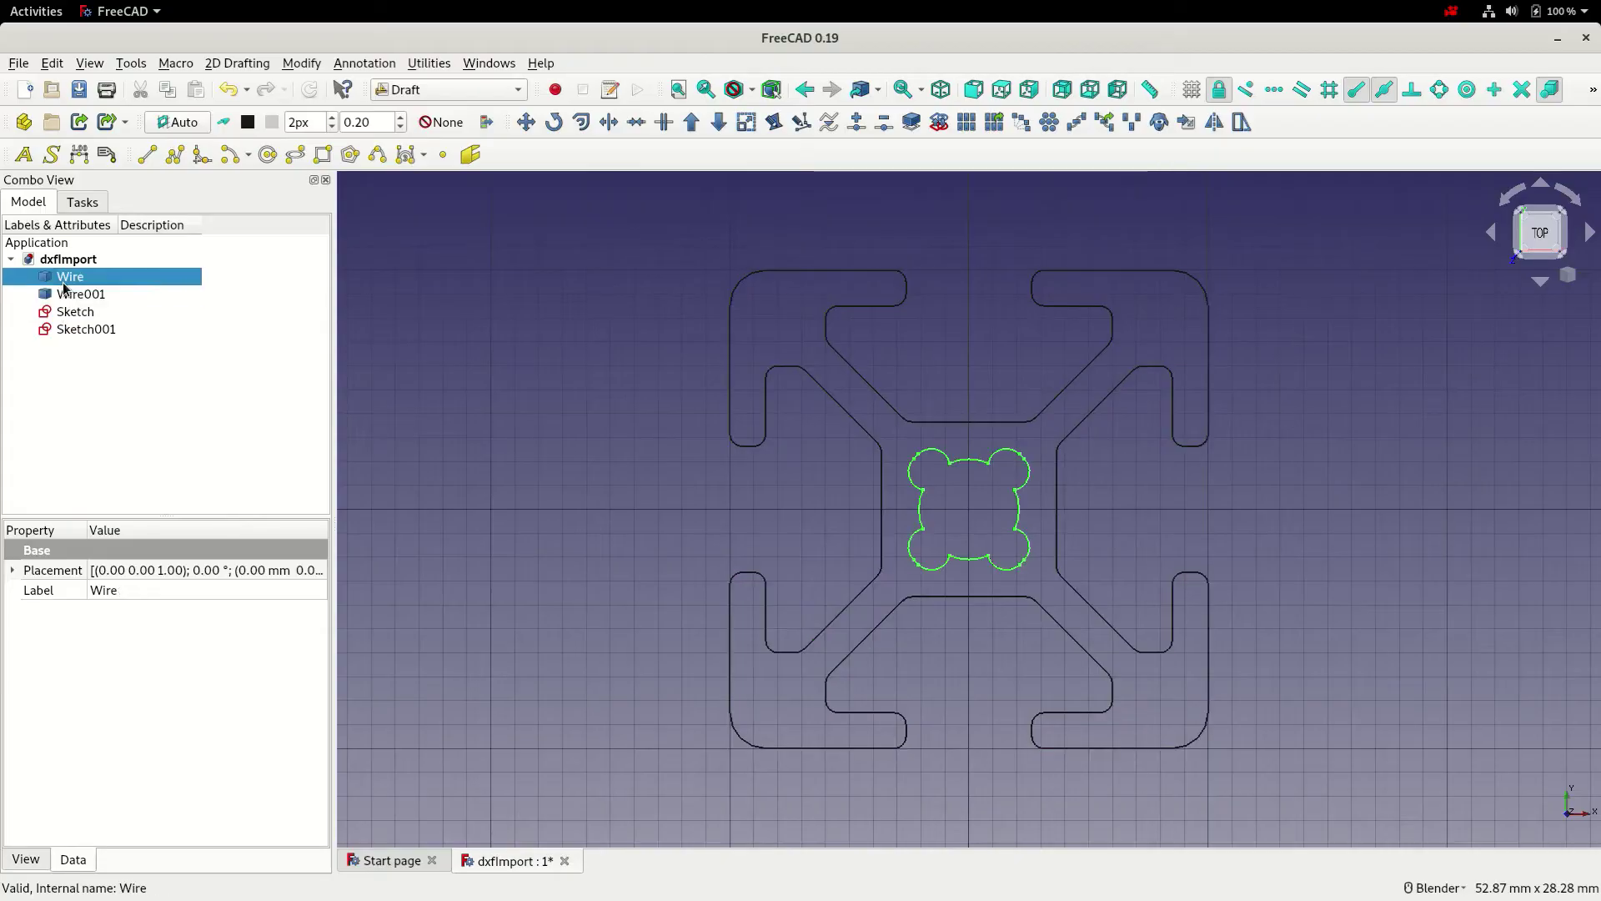
pyautogui.press('Delete')
pyautogui.click(67, 277)
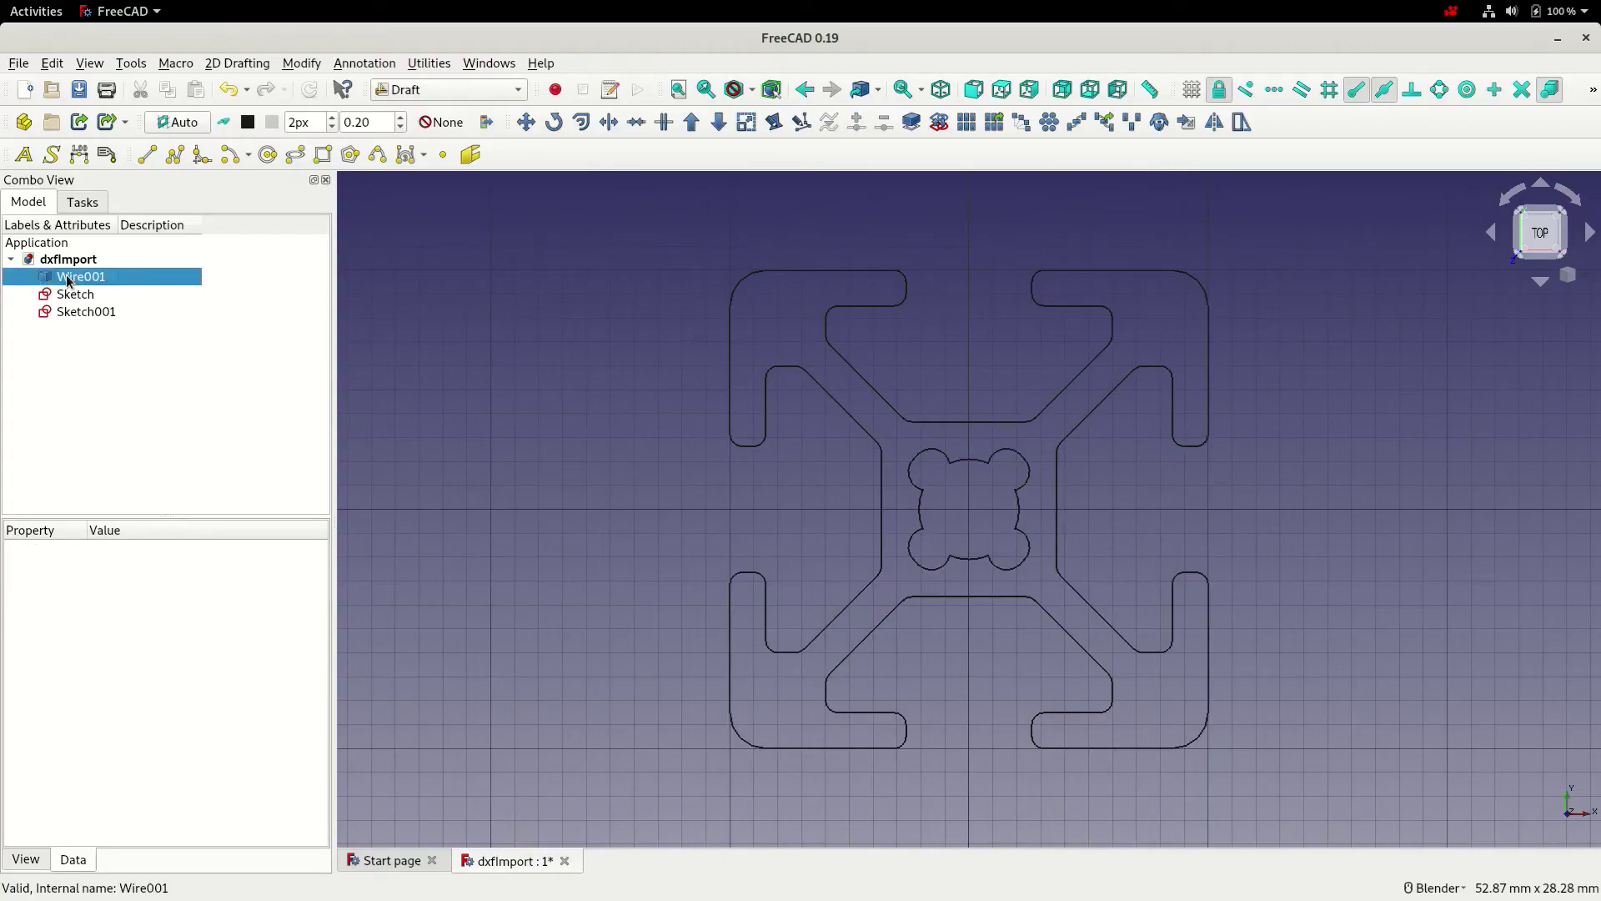
pyautogui.press('Delete')
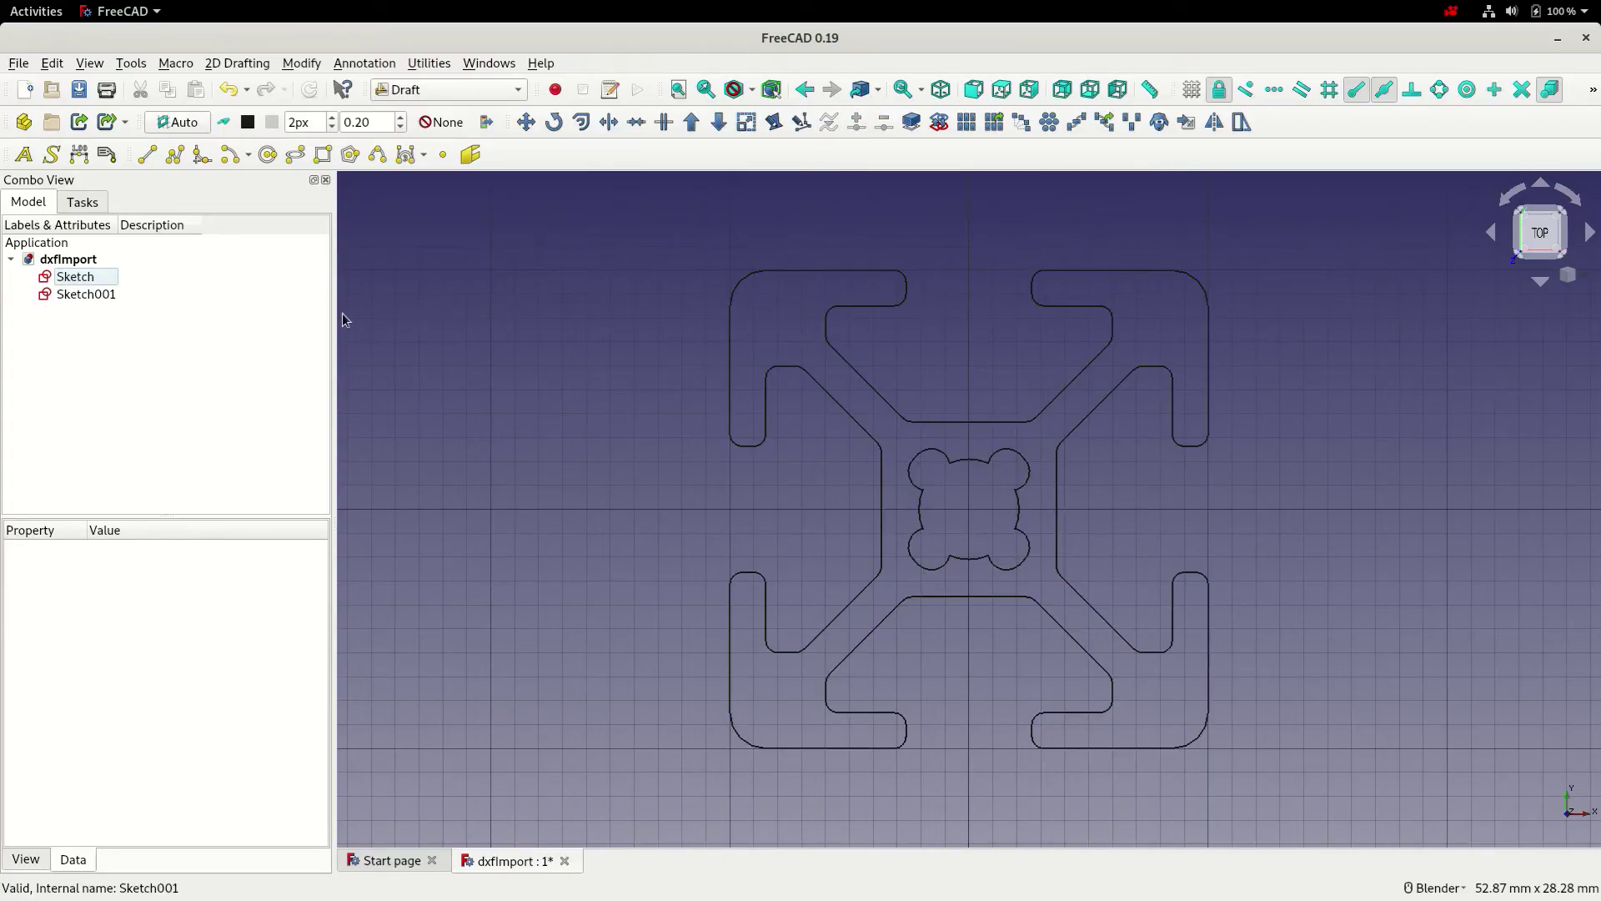
pyautogui.click(78, 90)
# - In the Sketcher workbench, merge Sketch and Sketch001 into a single Sketch002
pyautogui.click(492, 91)
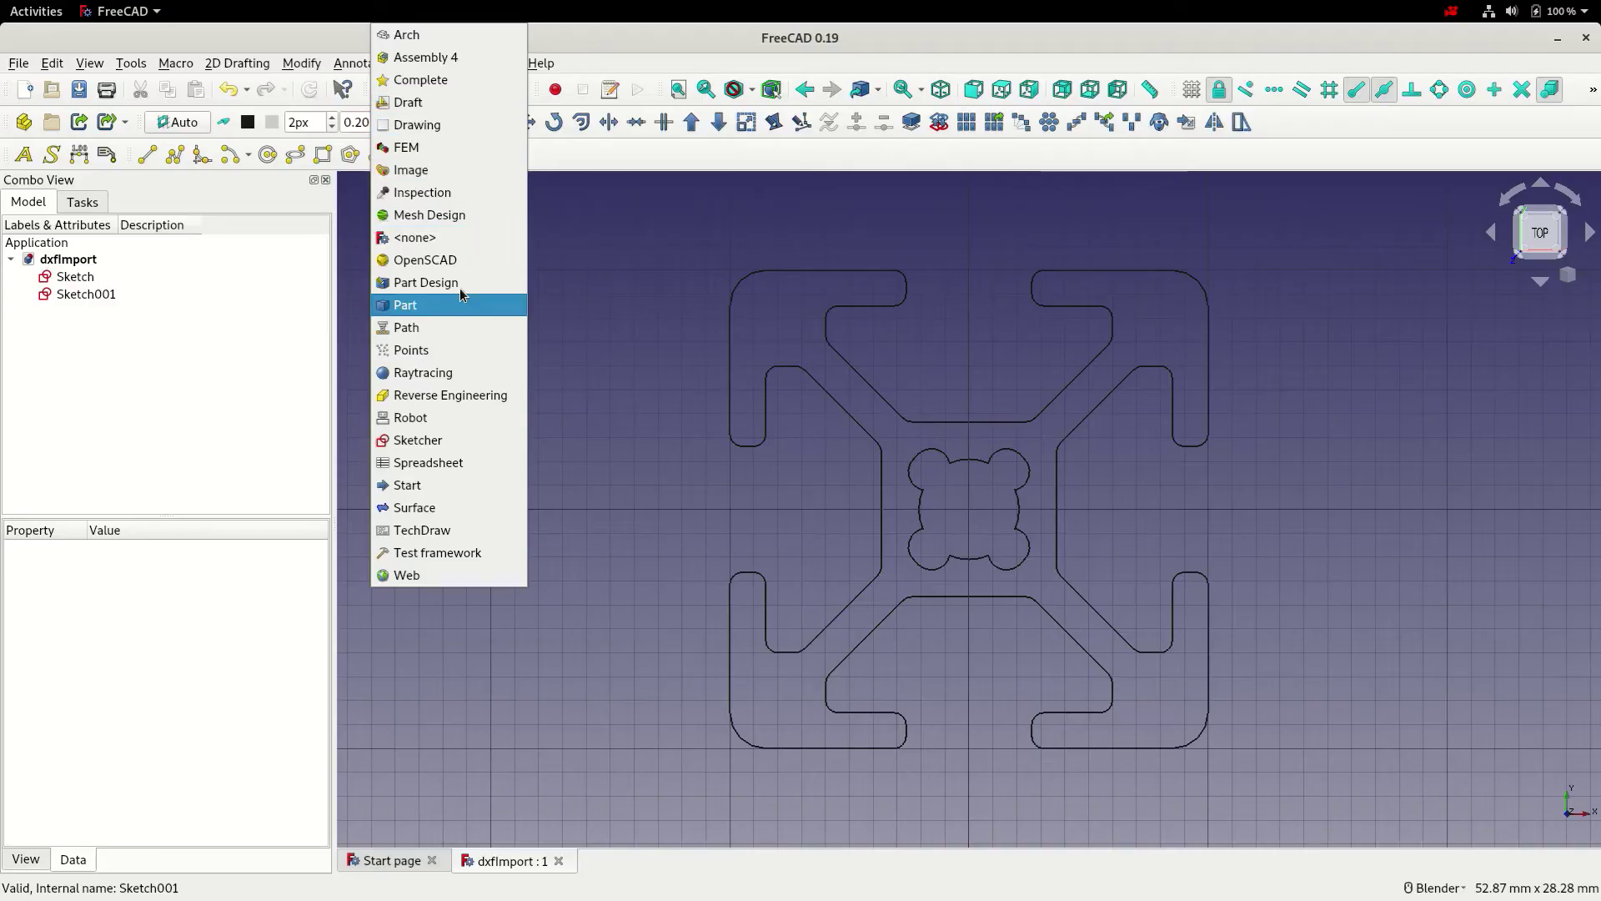
pyautogui.click(433, 441)
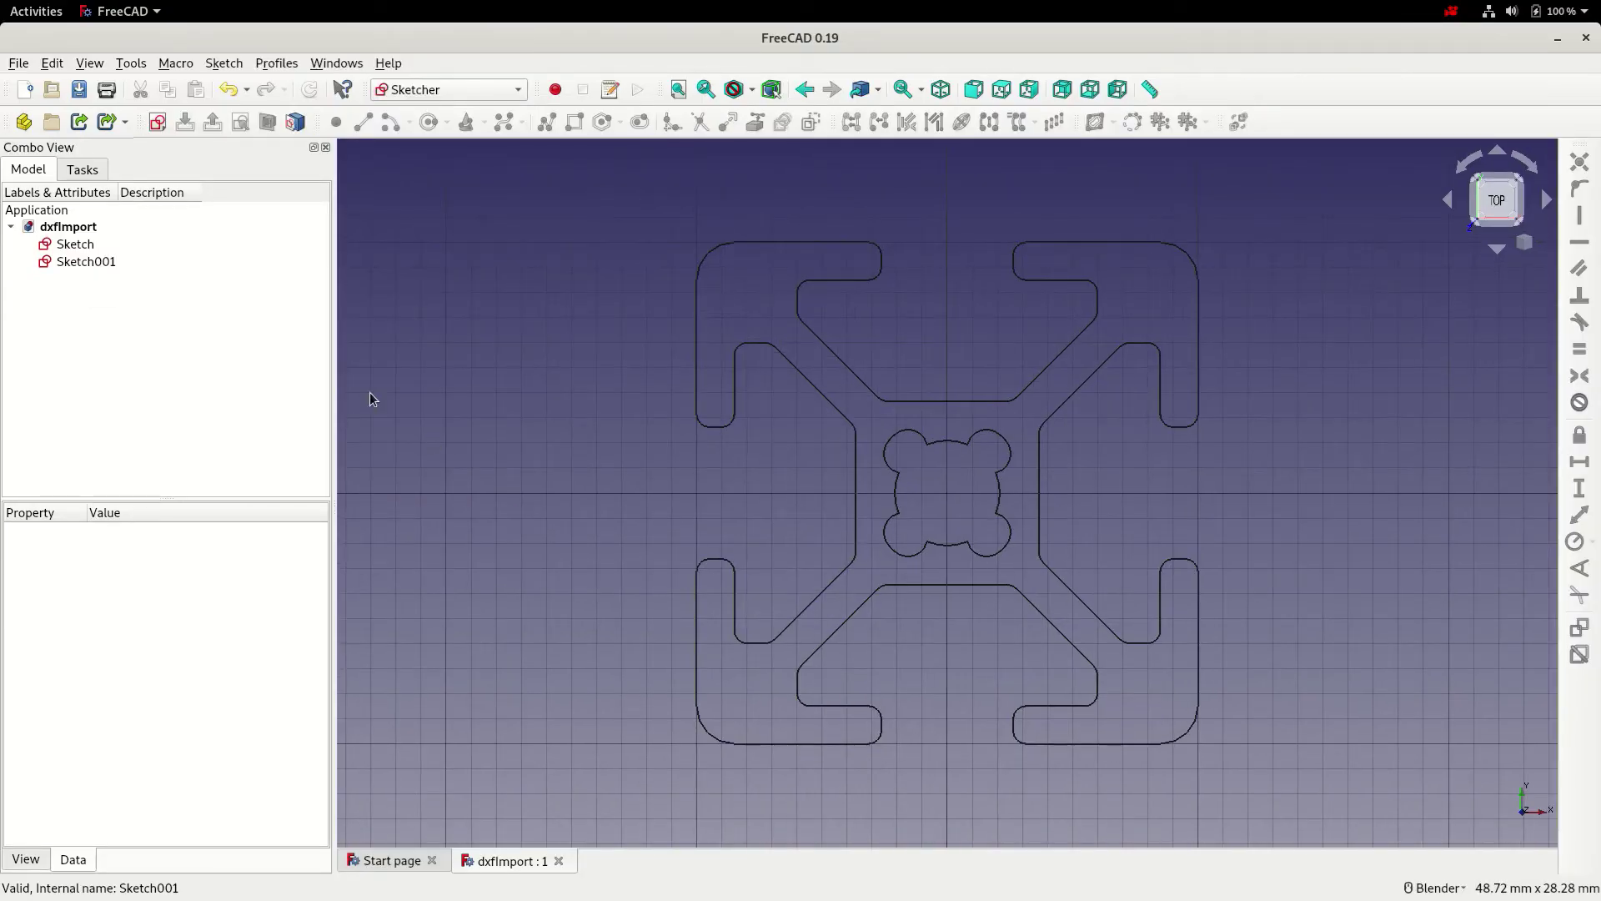
pyautogui.click(80, 246)
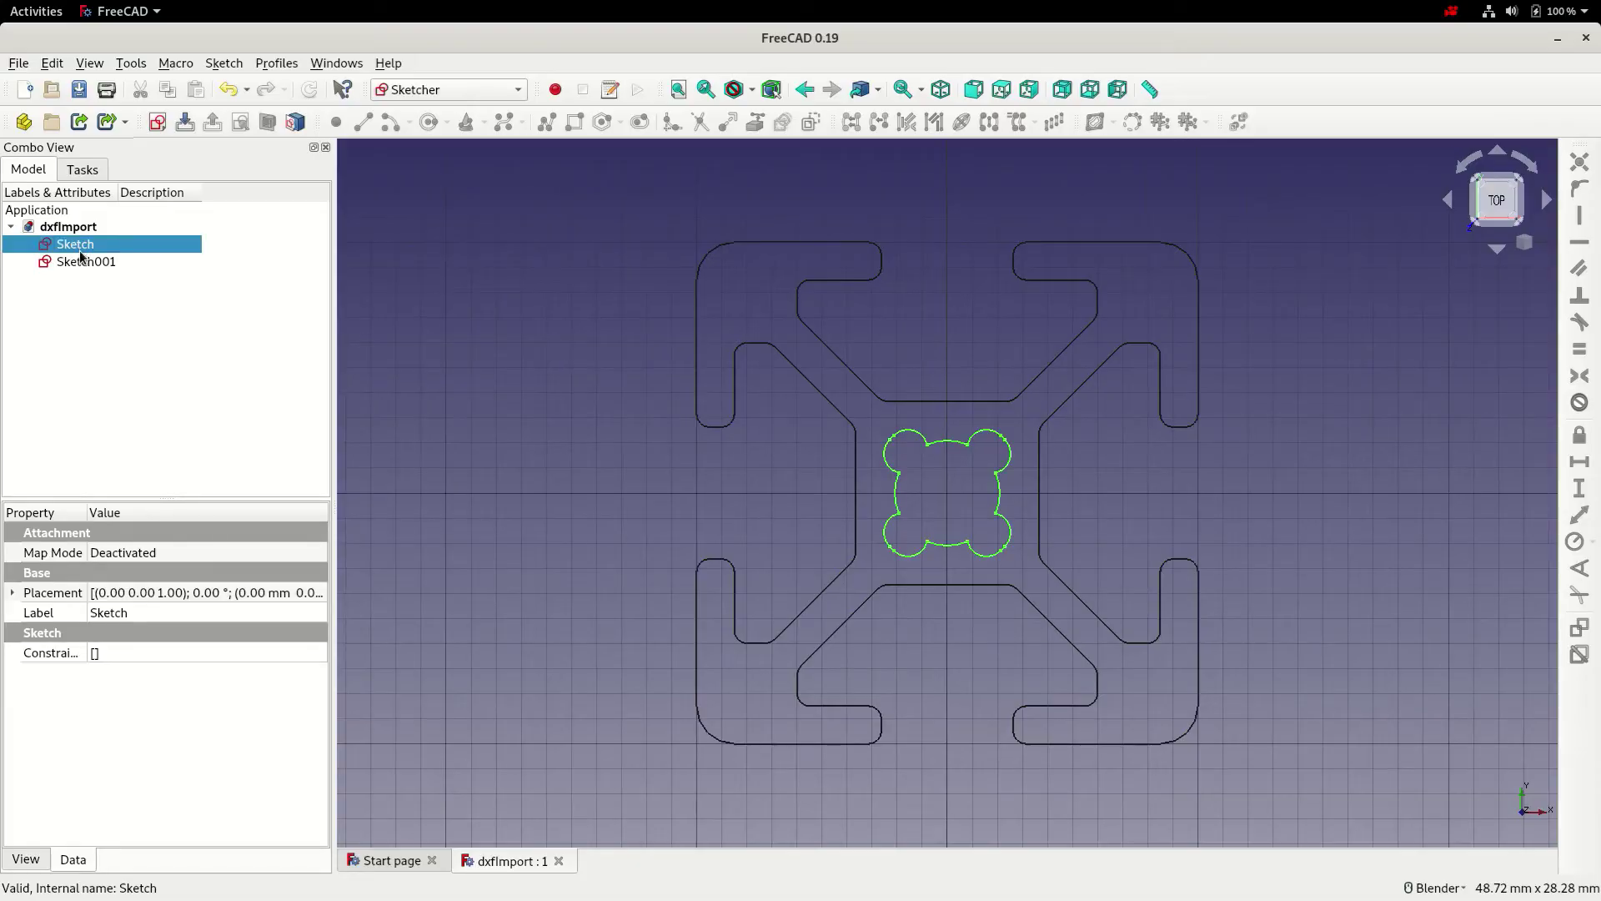
pyautogui.keyDown('ctrl'); pyautogui.click(81, 262); pyautogui.keyUp('ctrl')
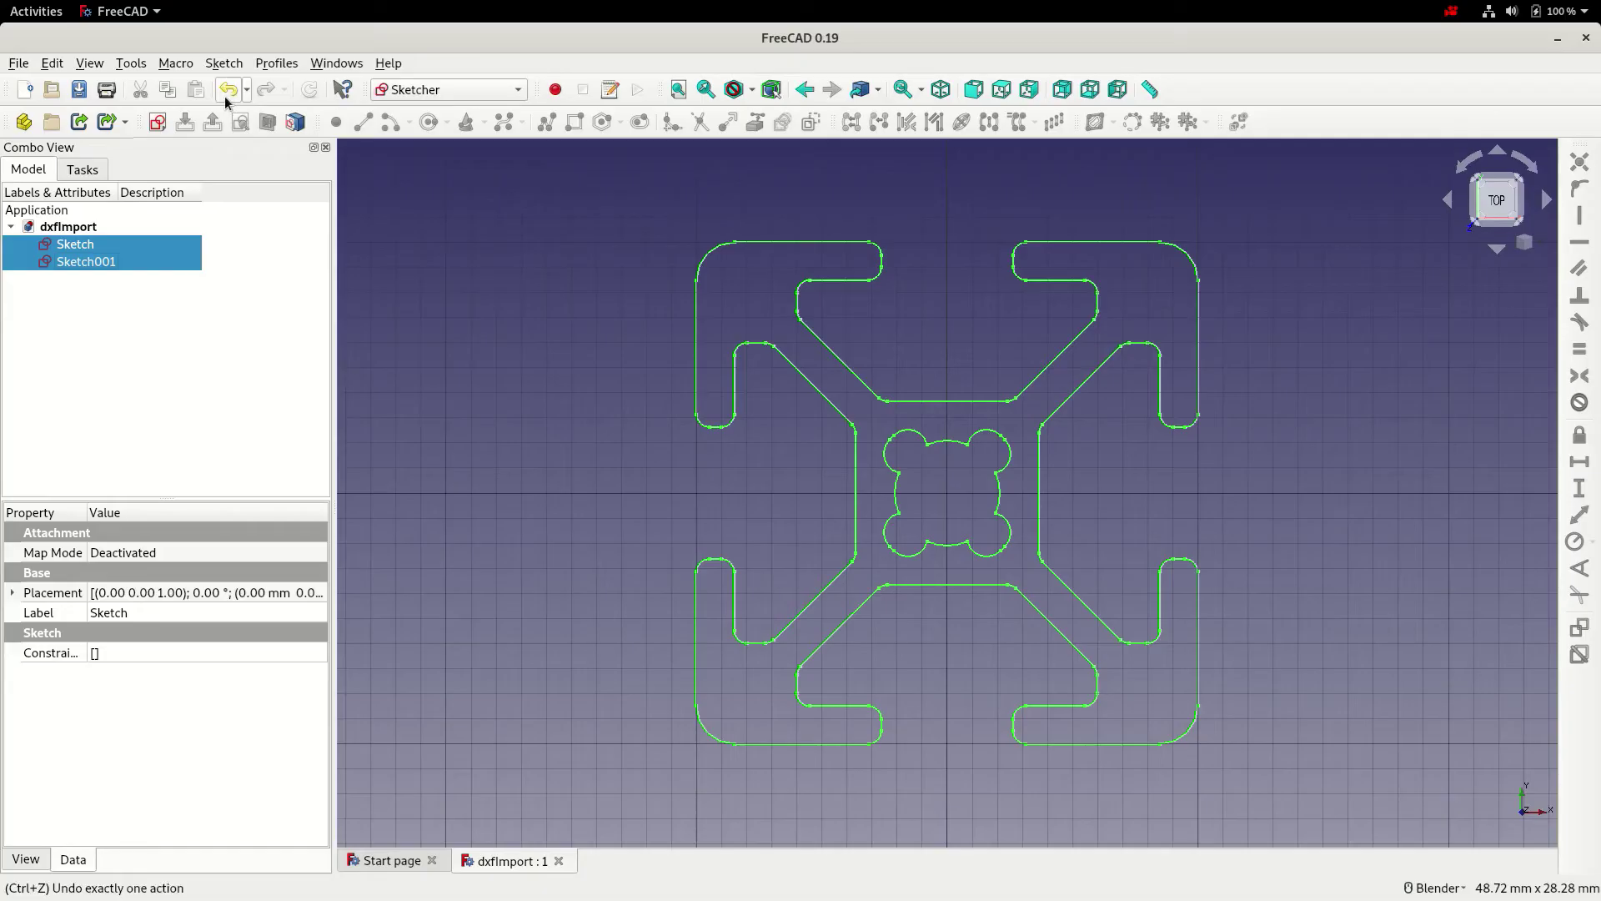
pyautogui.click(222, 63)
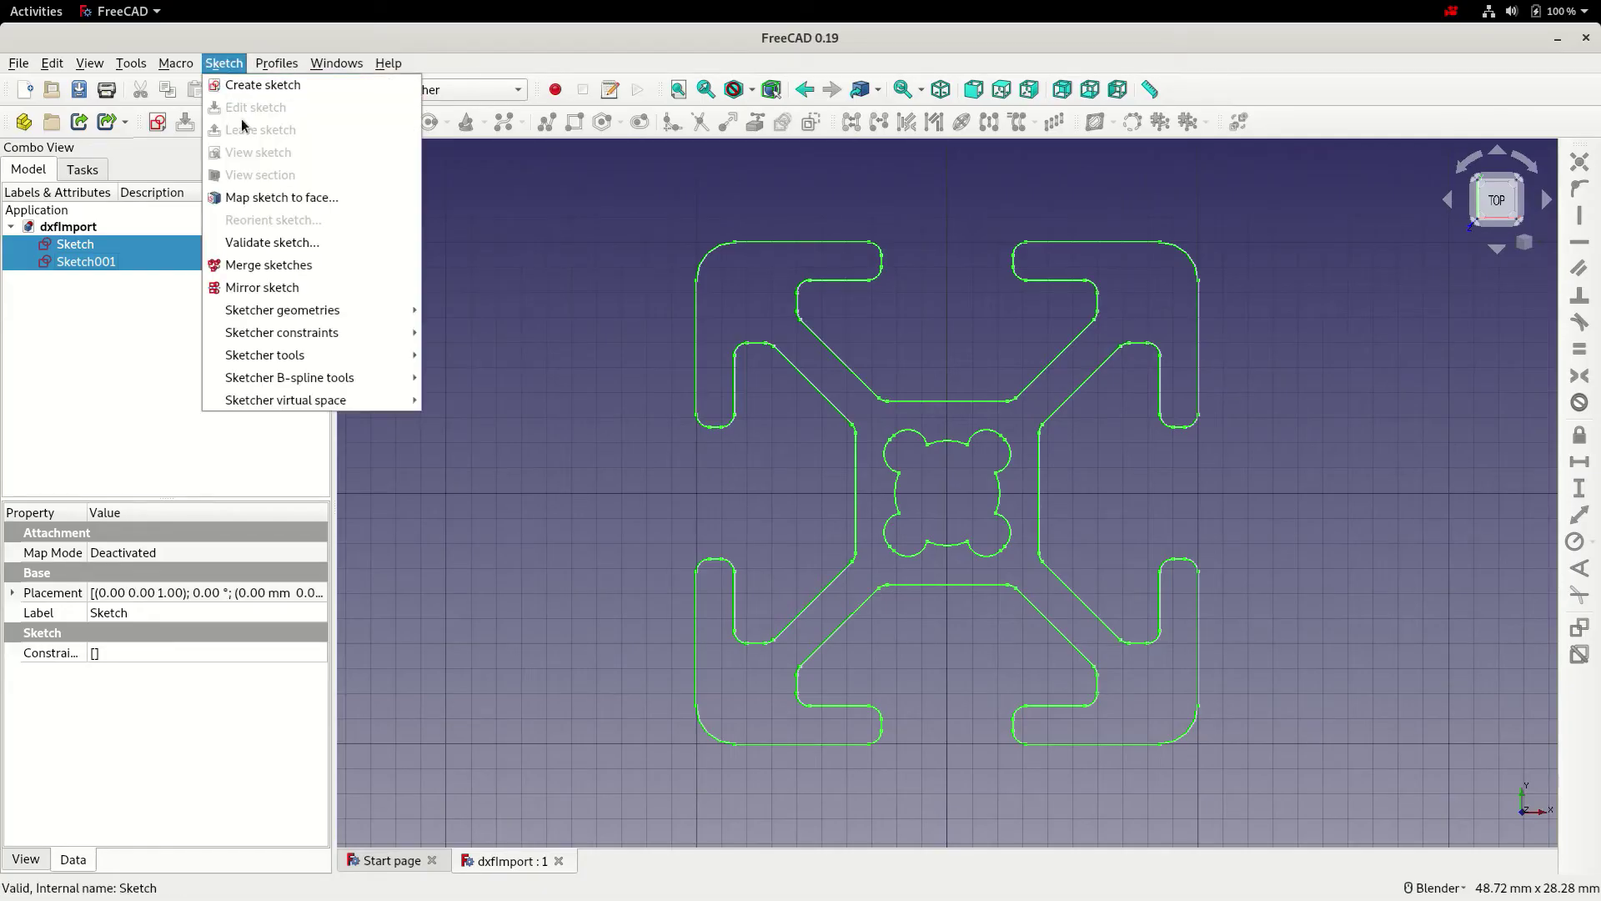
pyautogui.click(254, 265)
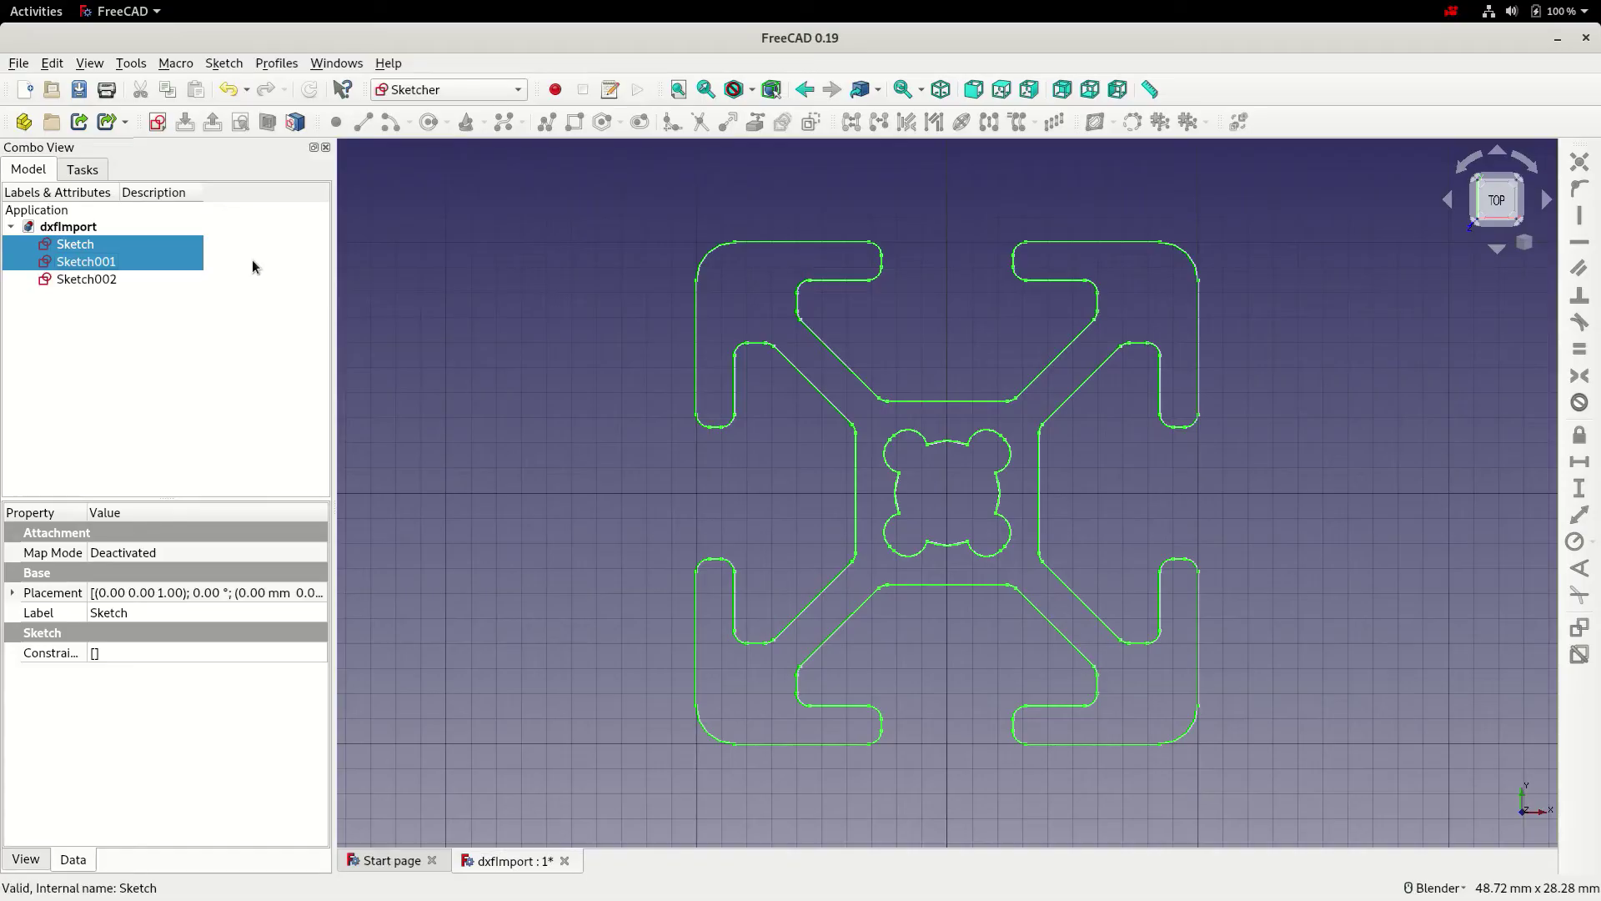
# - Delete the original sketches, keeping merged Sketch002, and save the document
pyautogui.click(86, 280)
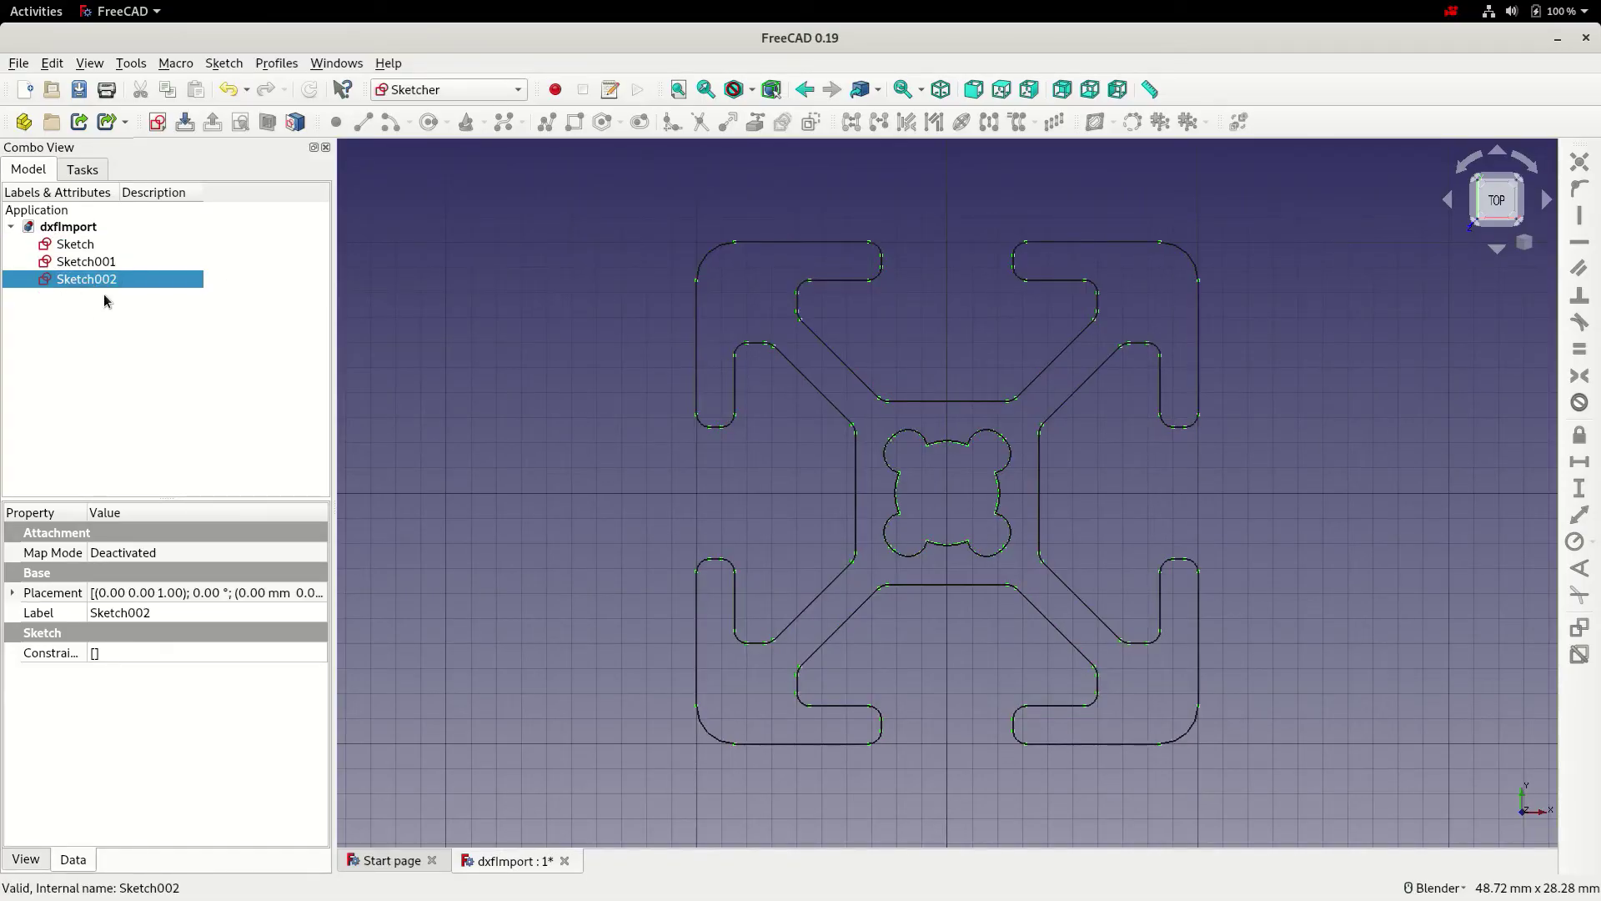
pyautogui.click(86, 247)
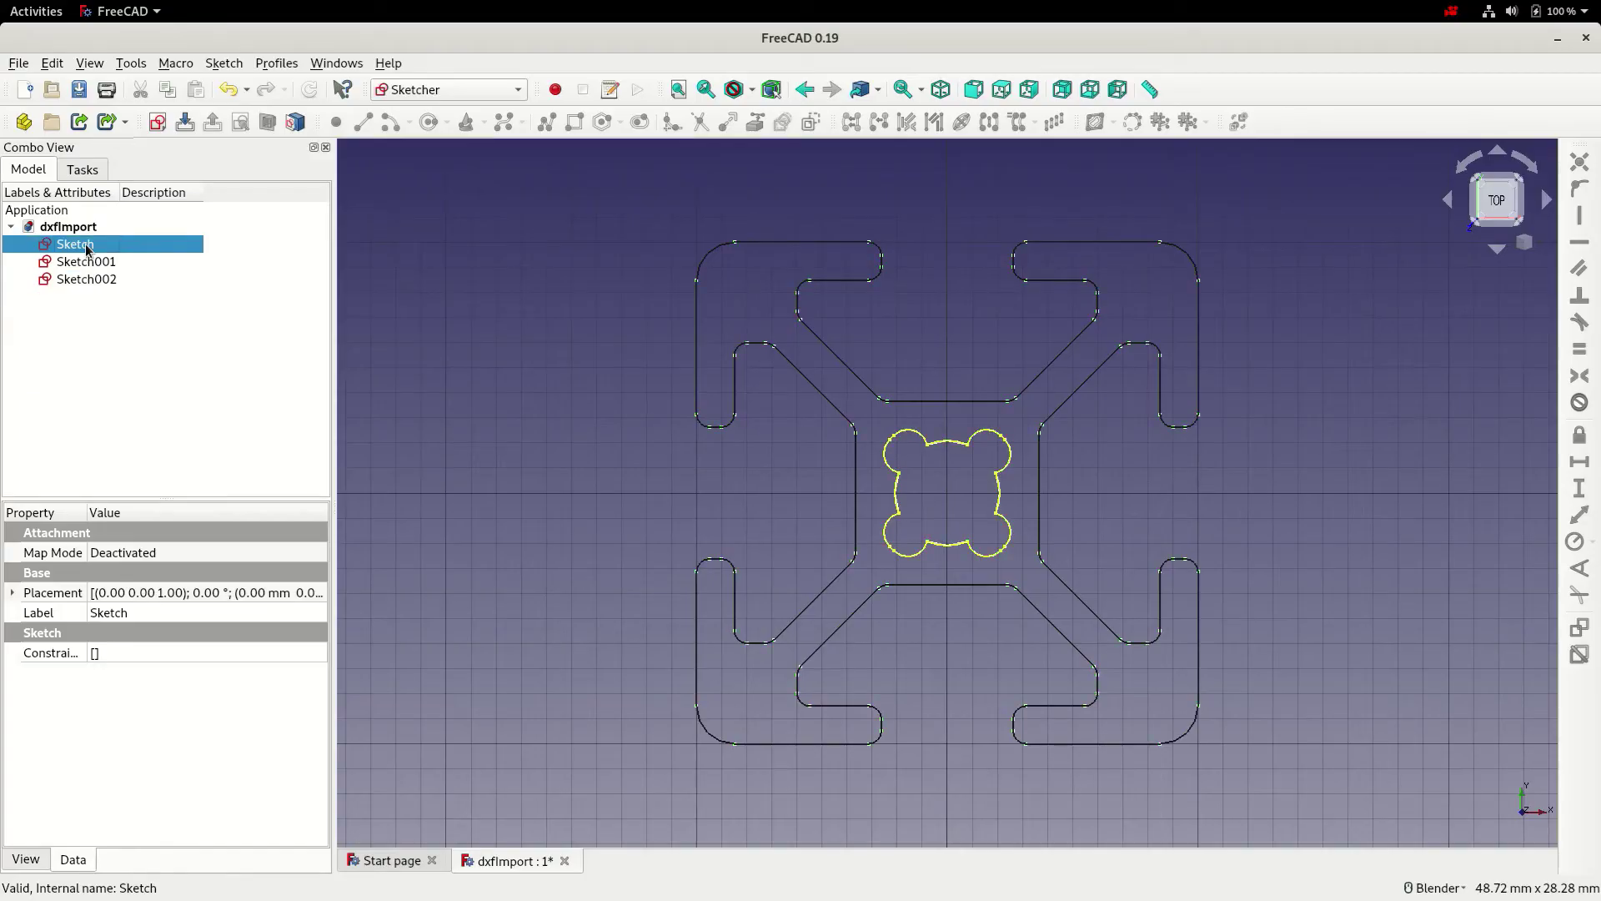
pyautogui.press('Delete')
pyautogui.press('Delete')
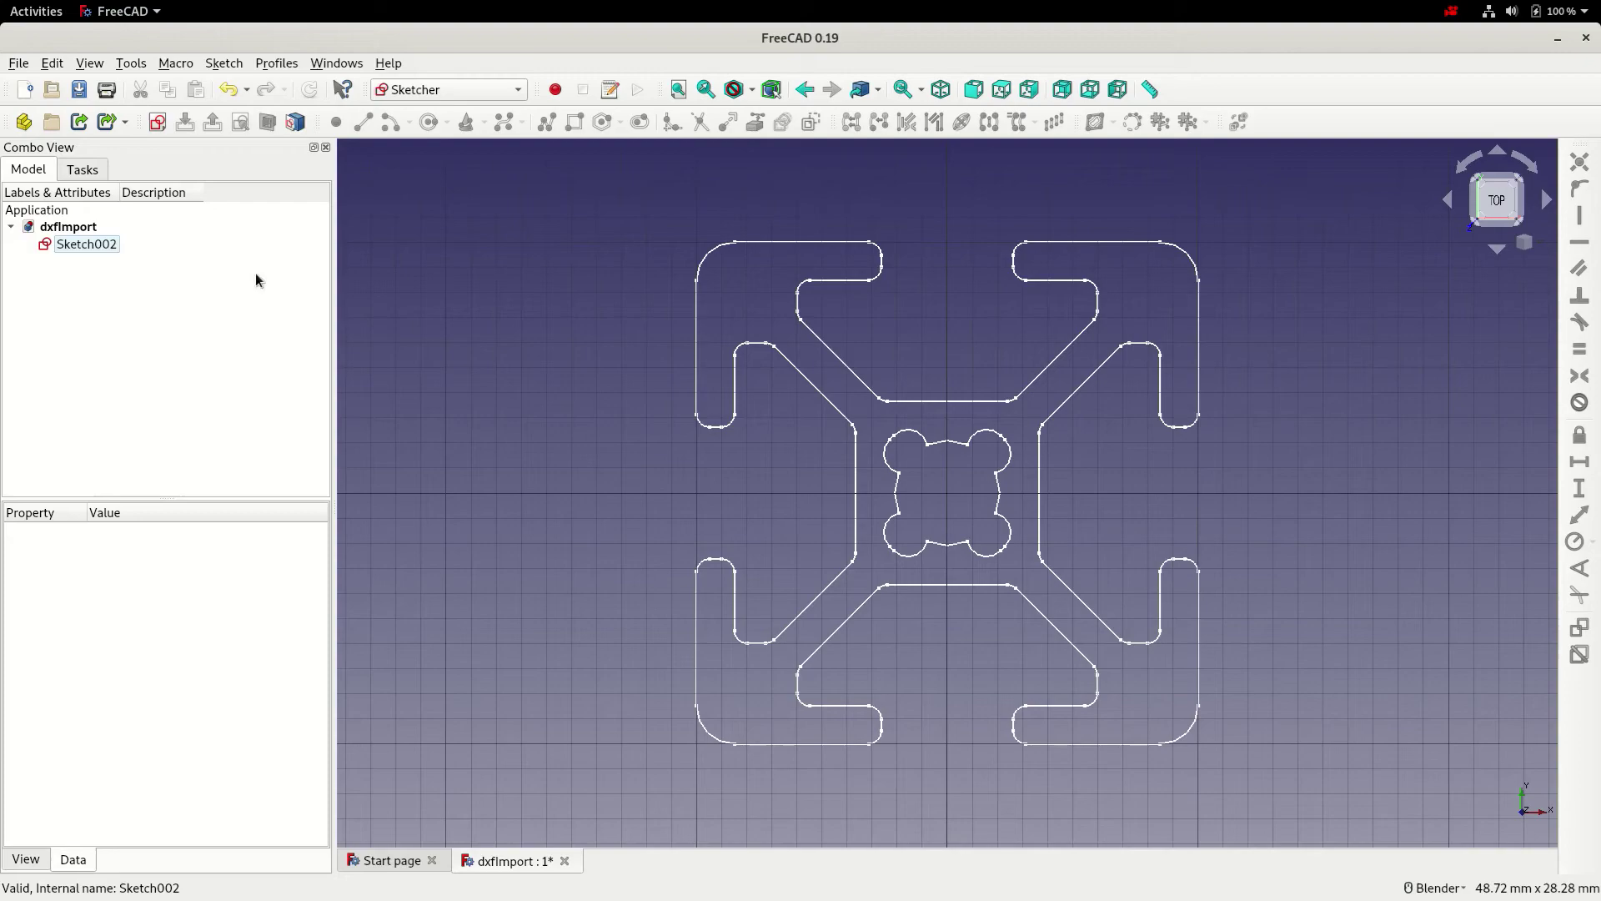
pyautogui.click(92, 245)
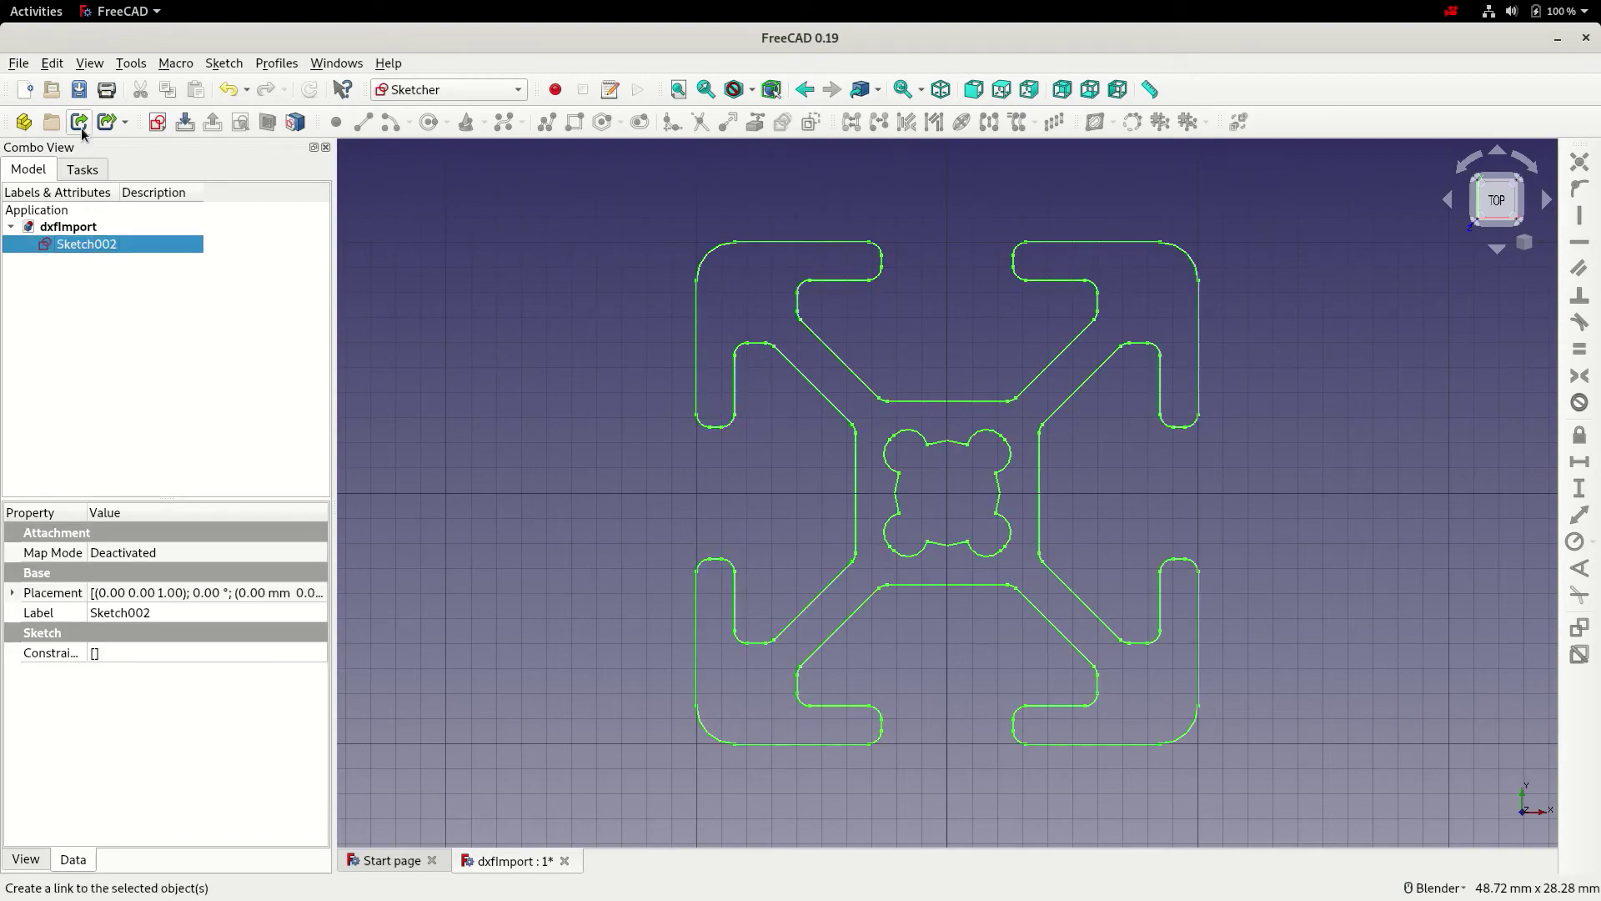
pyautogui.click(79, 90)
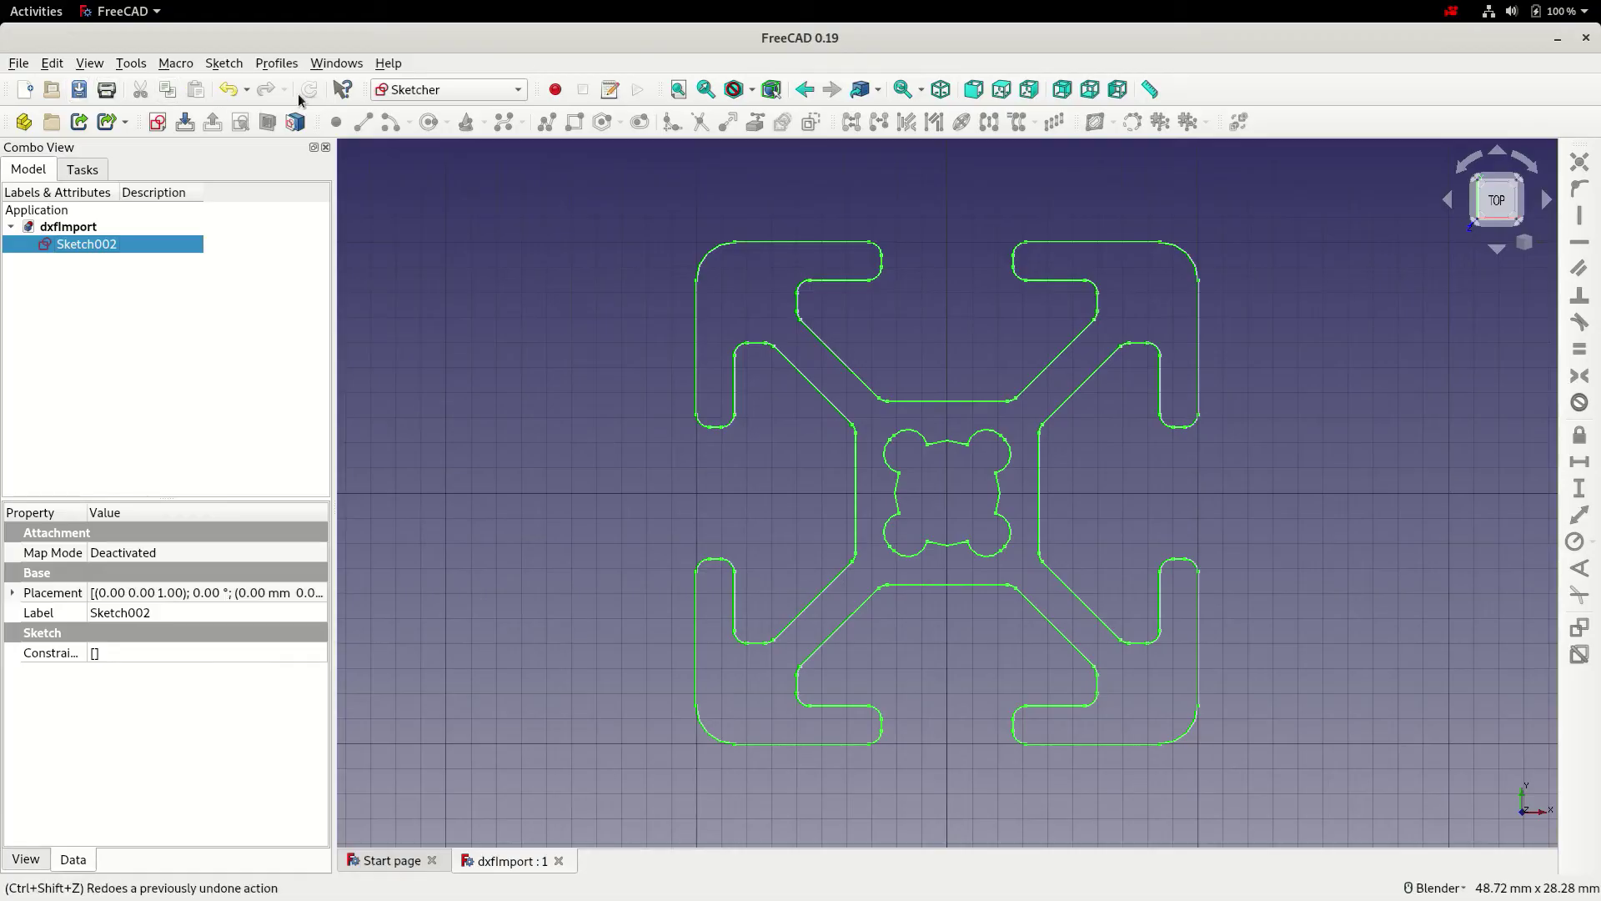
pyautogui.click(442, 90)
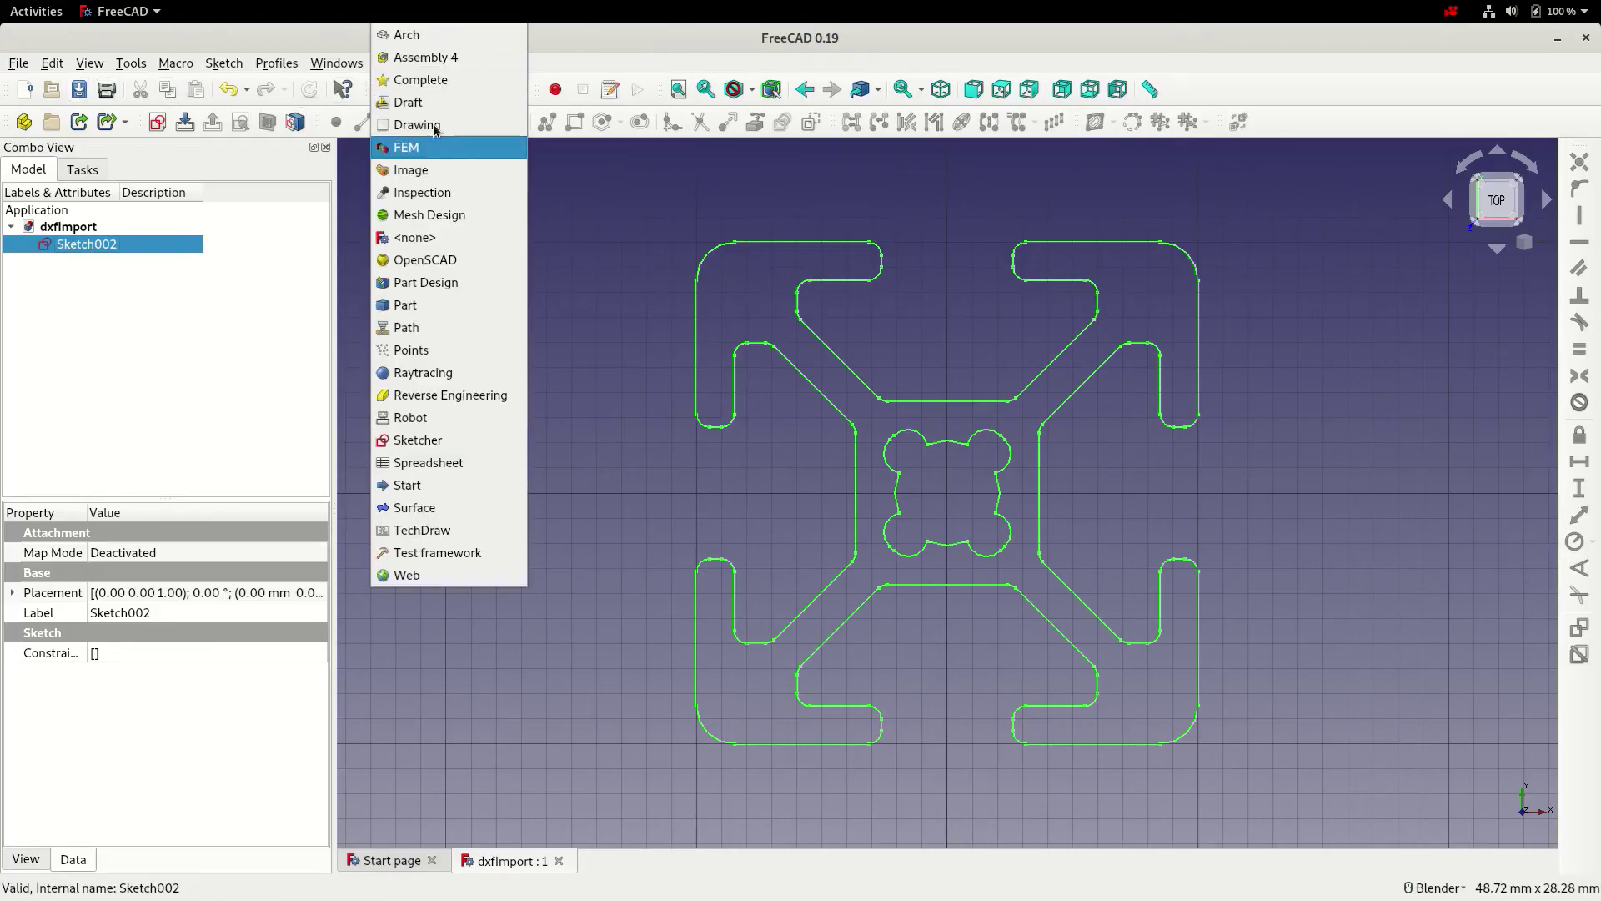
# - In Part Design, create a Body on XY_Plane and select Sketch002 inside it
pyautogui.click(415, 282)
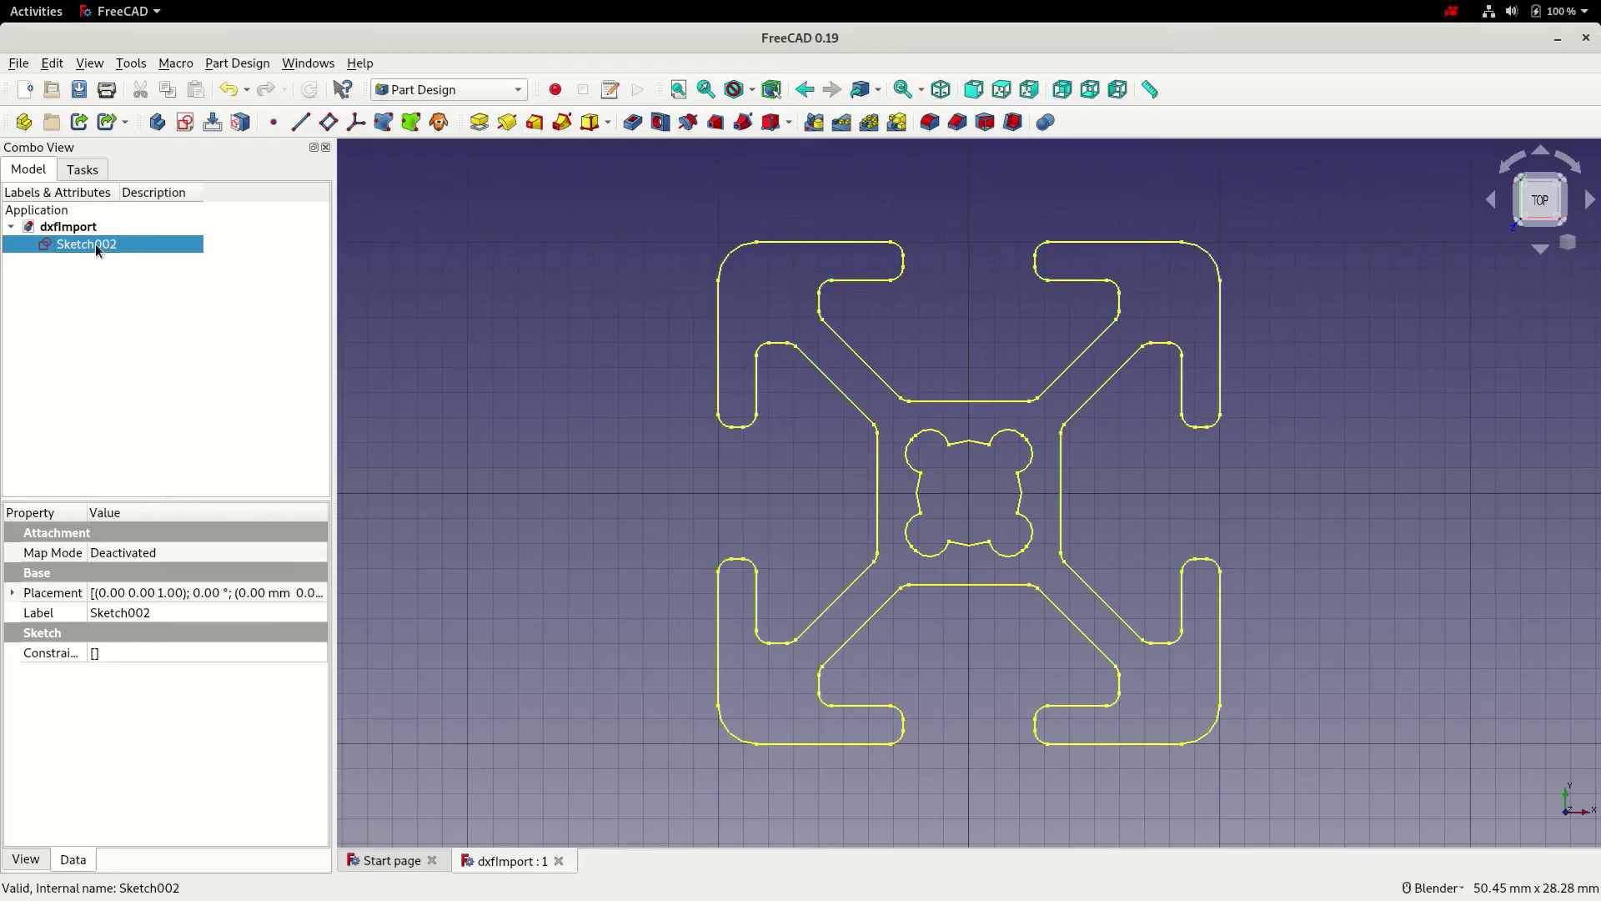
pyautogui.click(155, 125)
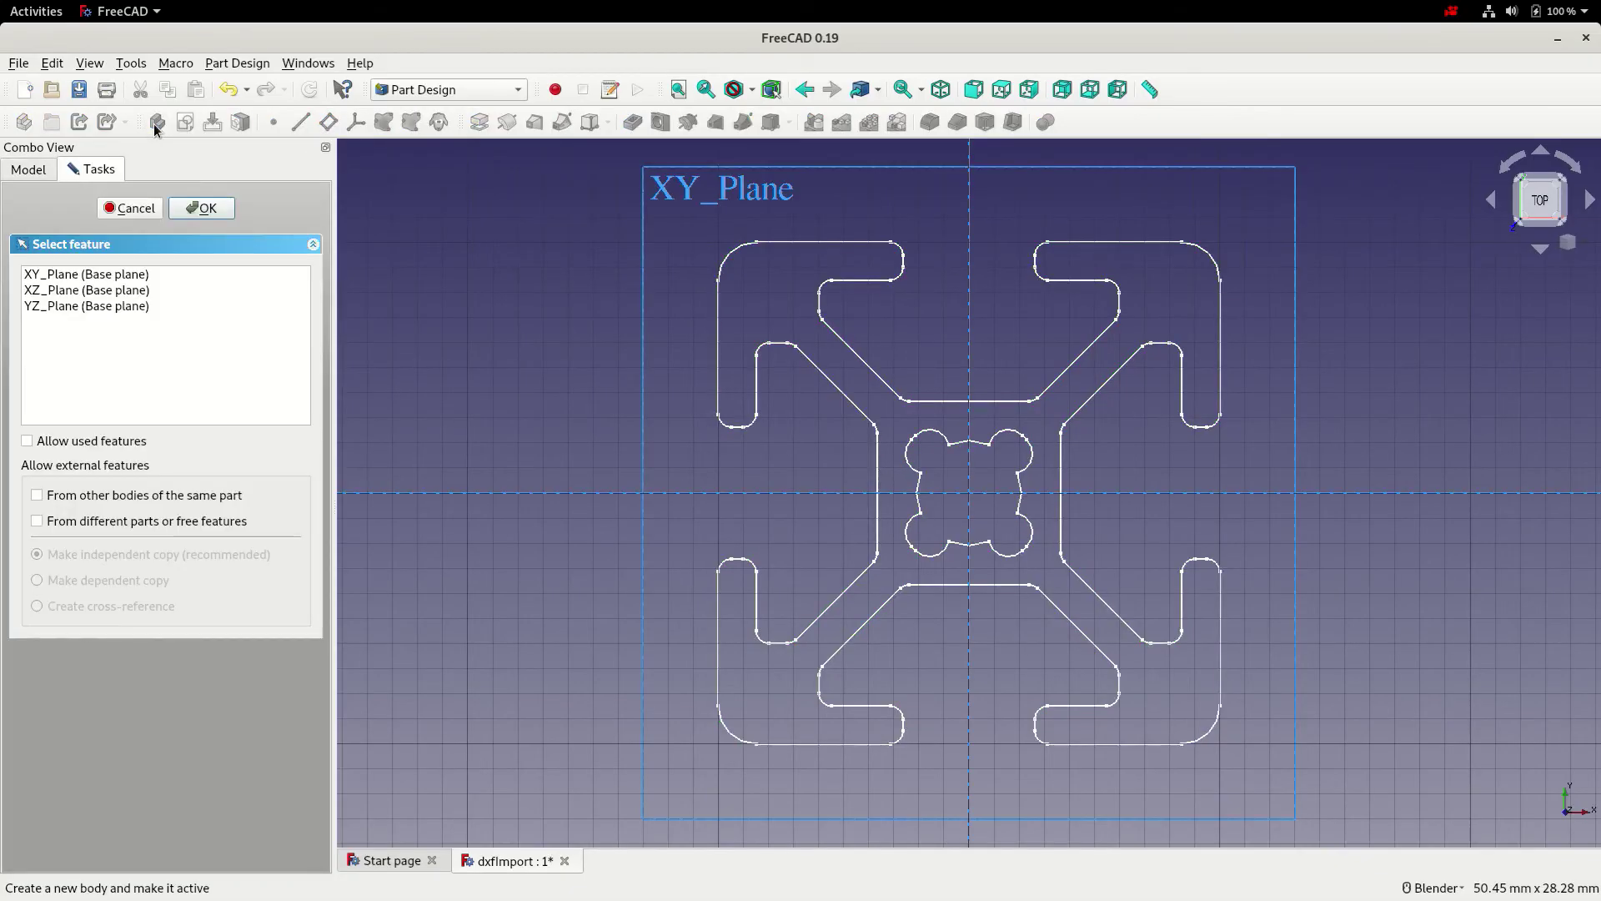
pyautogui.click(61, 273)
pyautogui.click(220, 206)
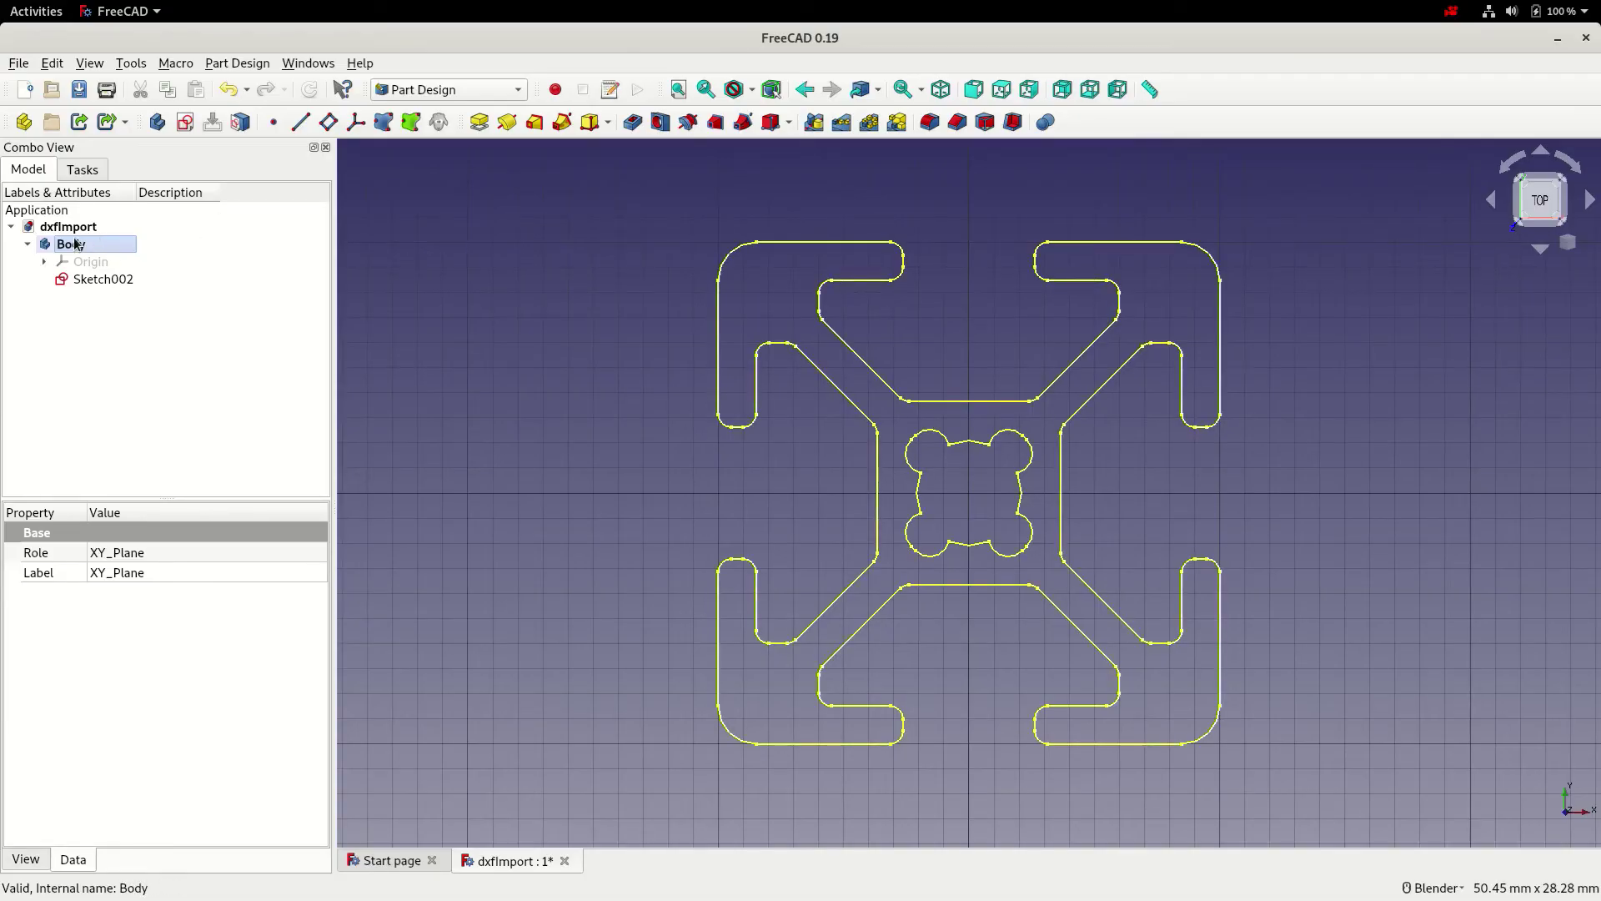
pyautogui.click(92, 279)
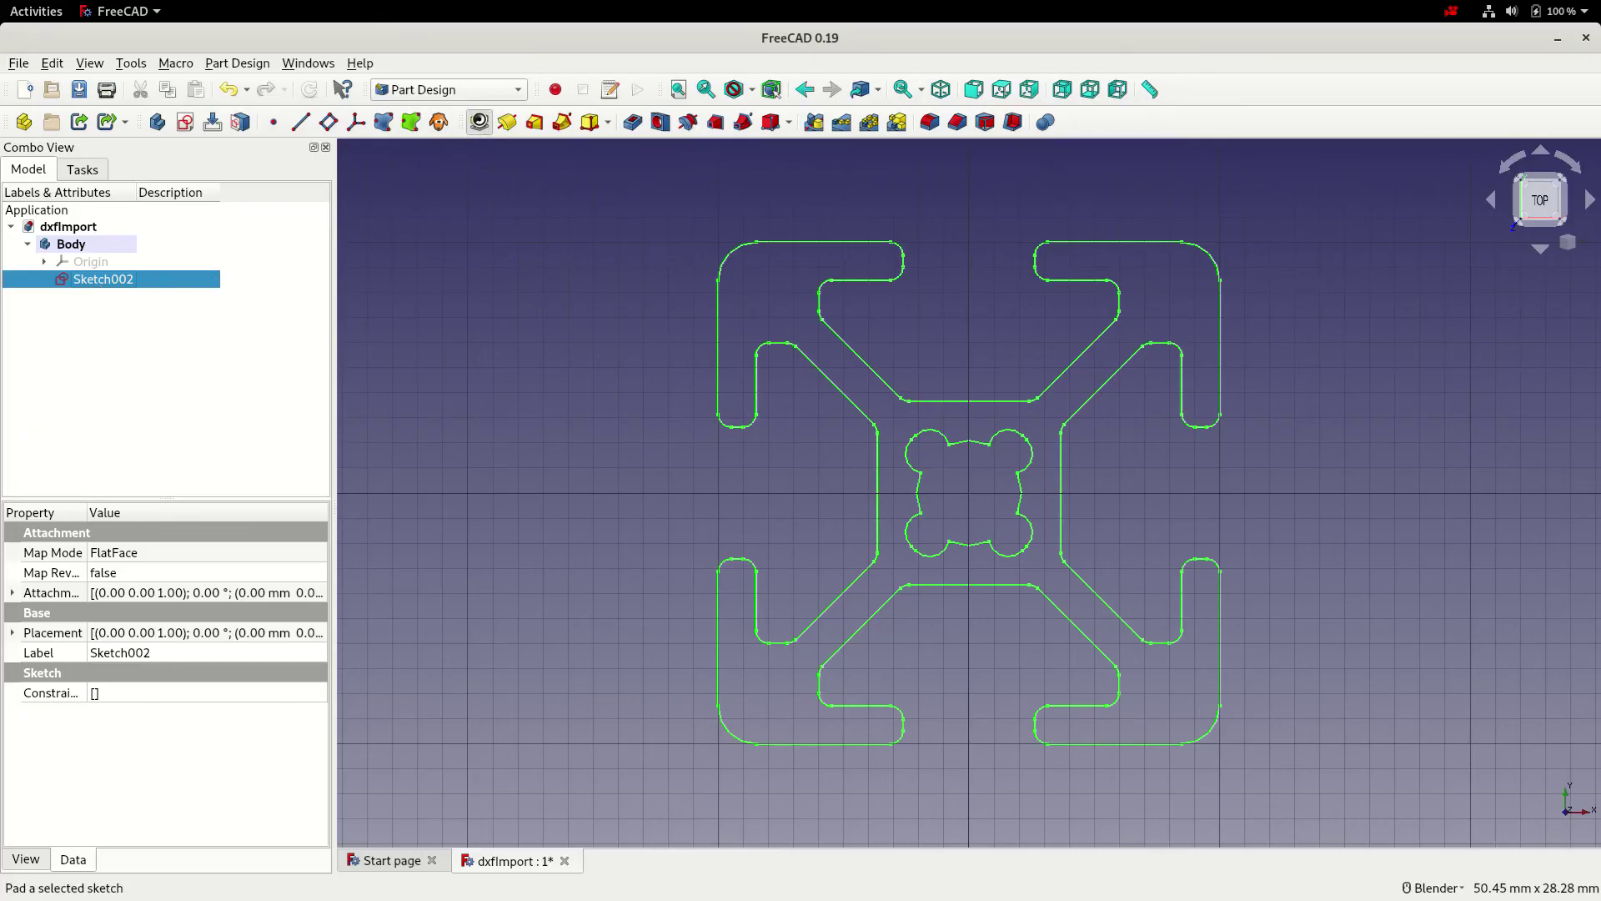
# - Pad Sketch002 by 10 mm, view isometric and fit all, save, and hide the grid
pyautogui.click(479, 122)
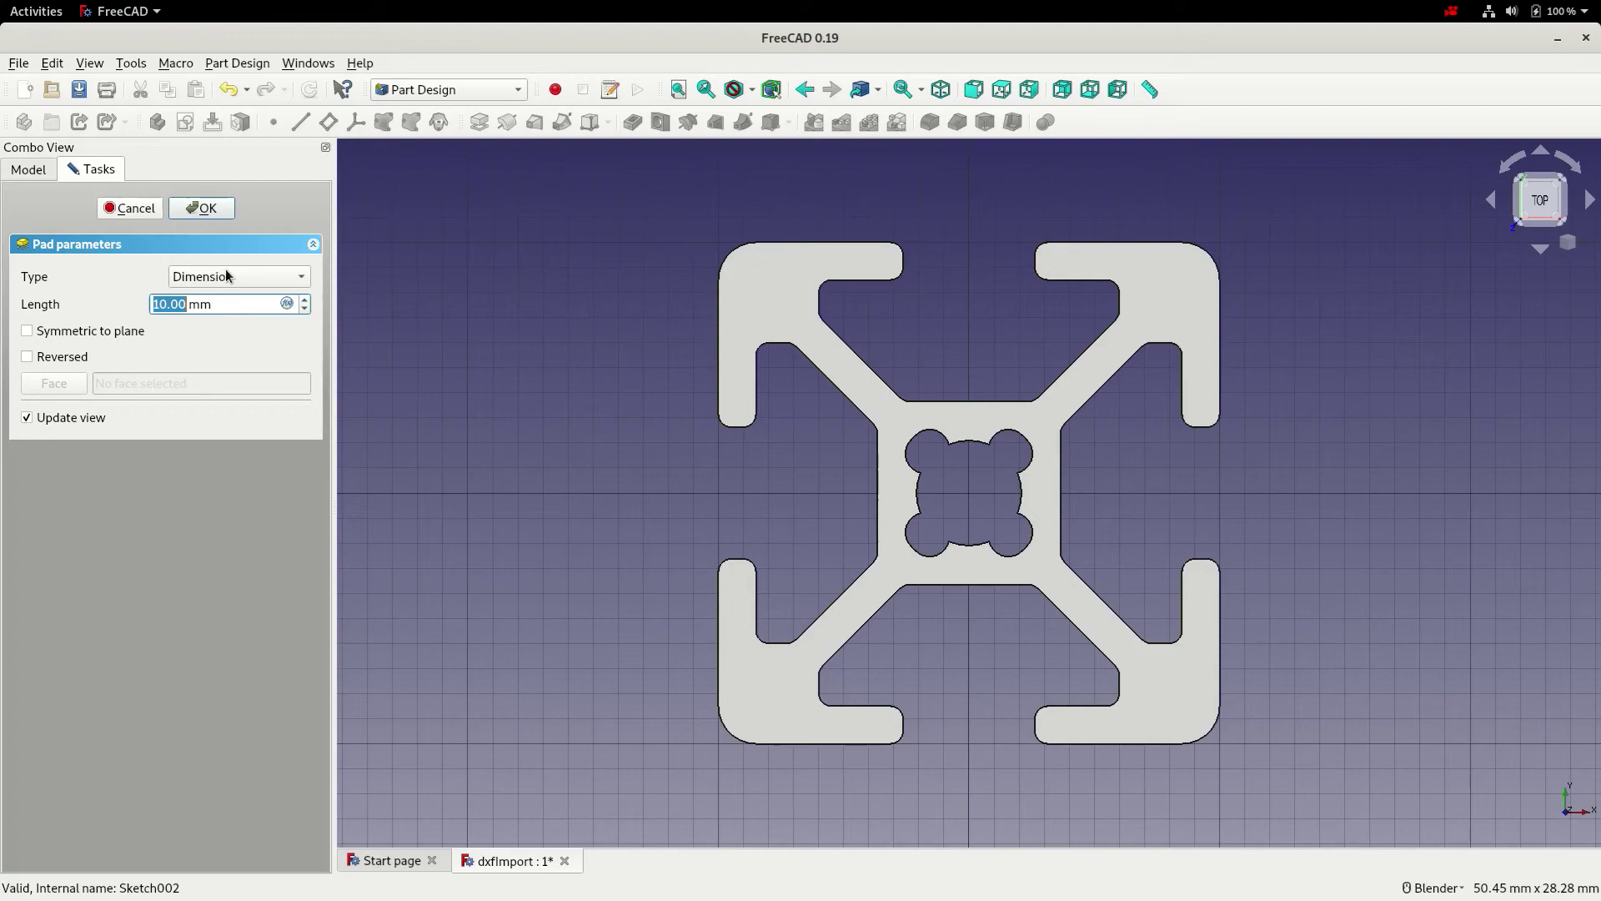
pyautogui.click(201, 208)
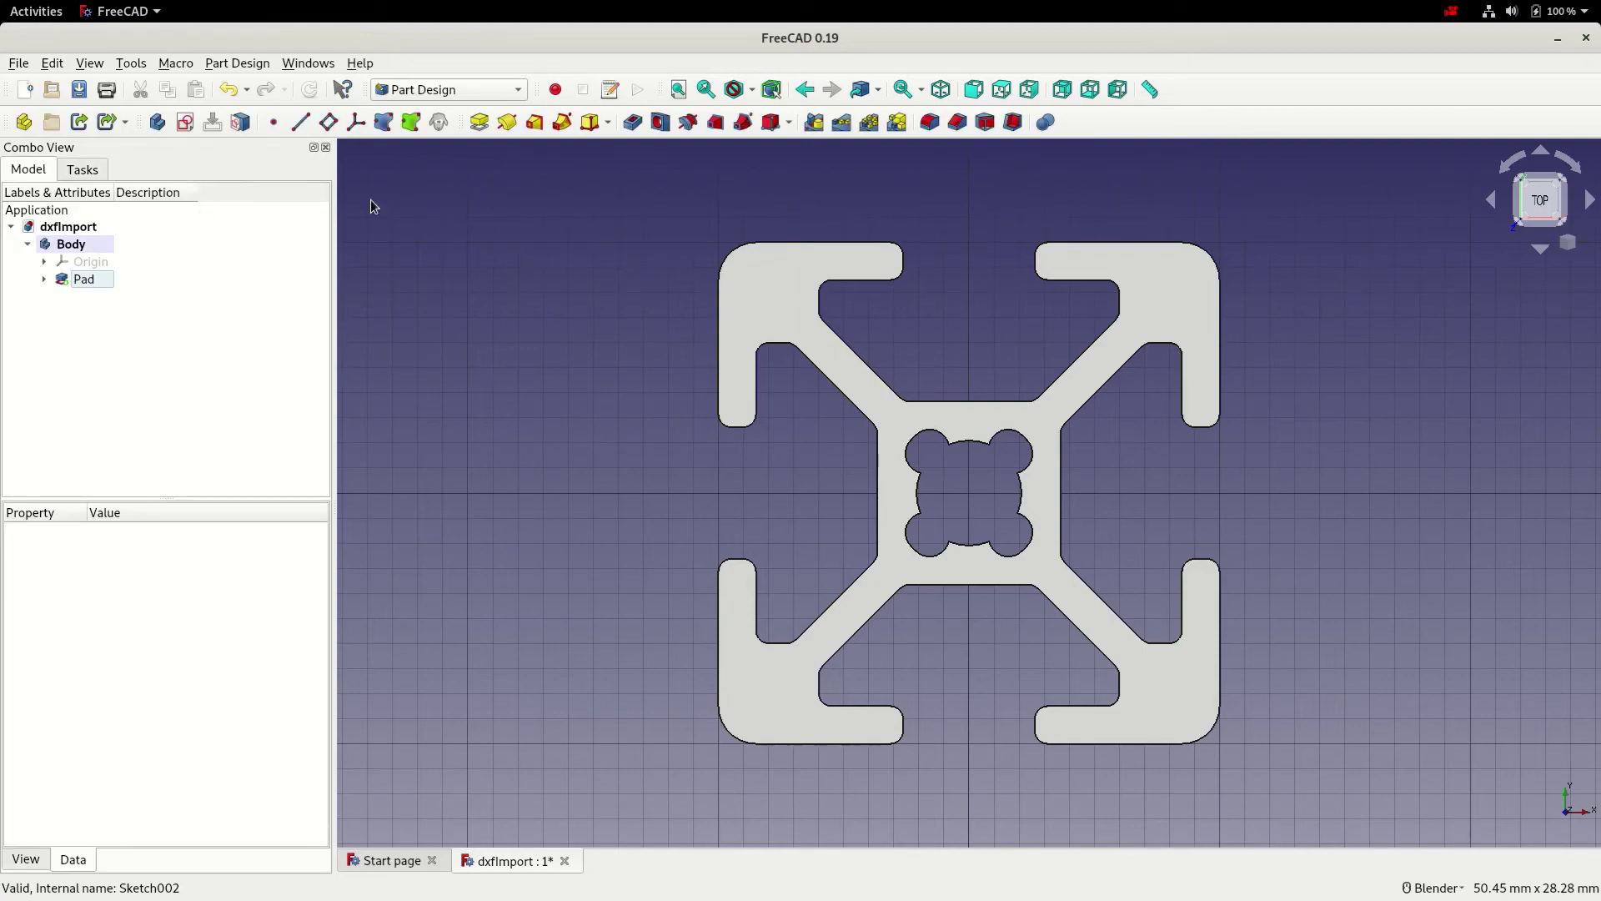
pyautogui.click(938, 91)
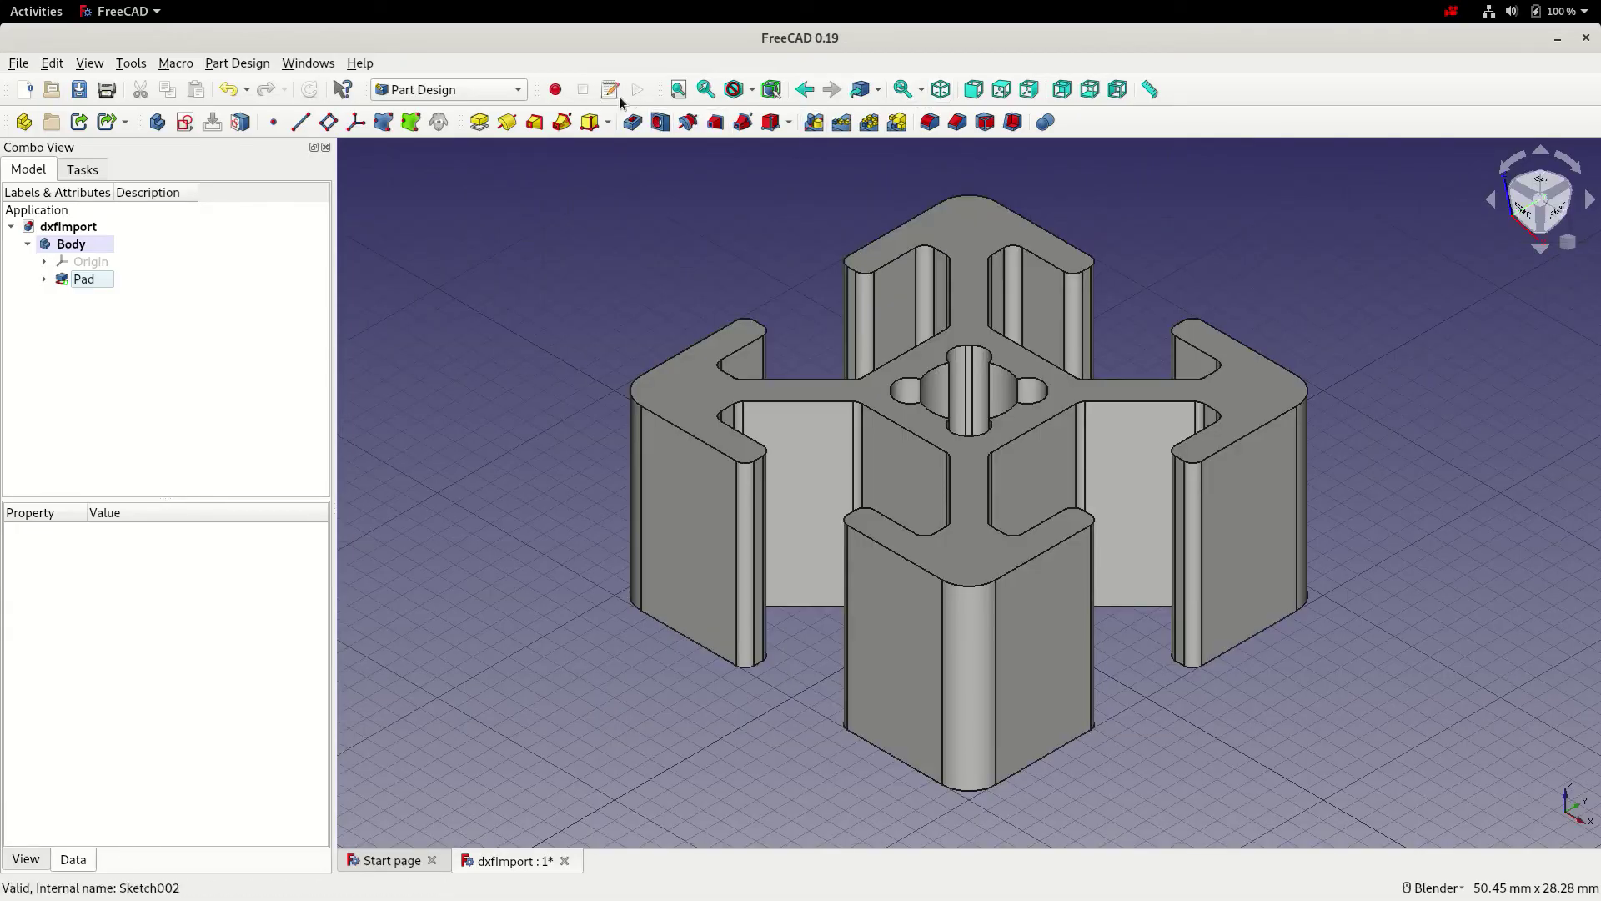
pyautogui.click(678, 90)
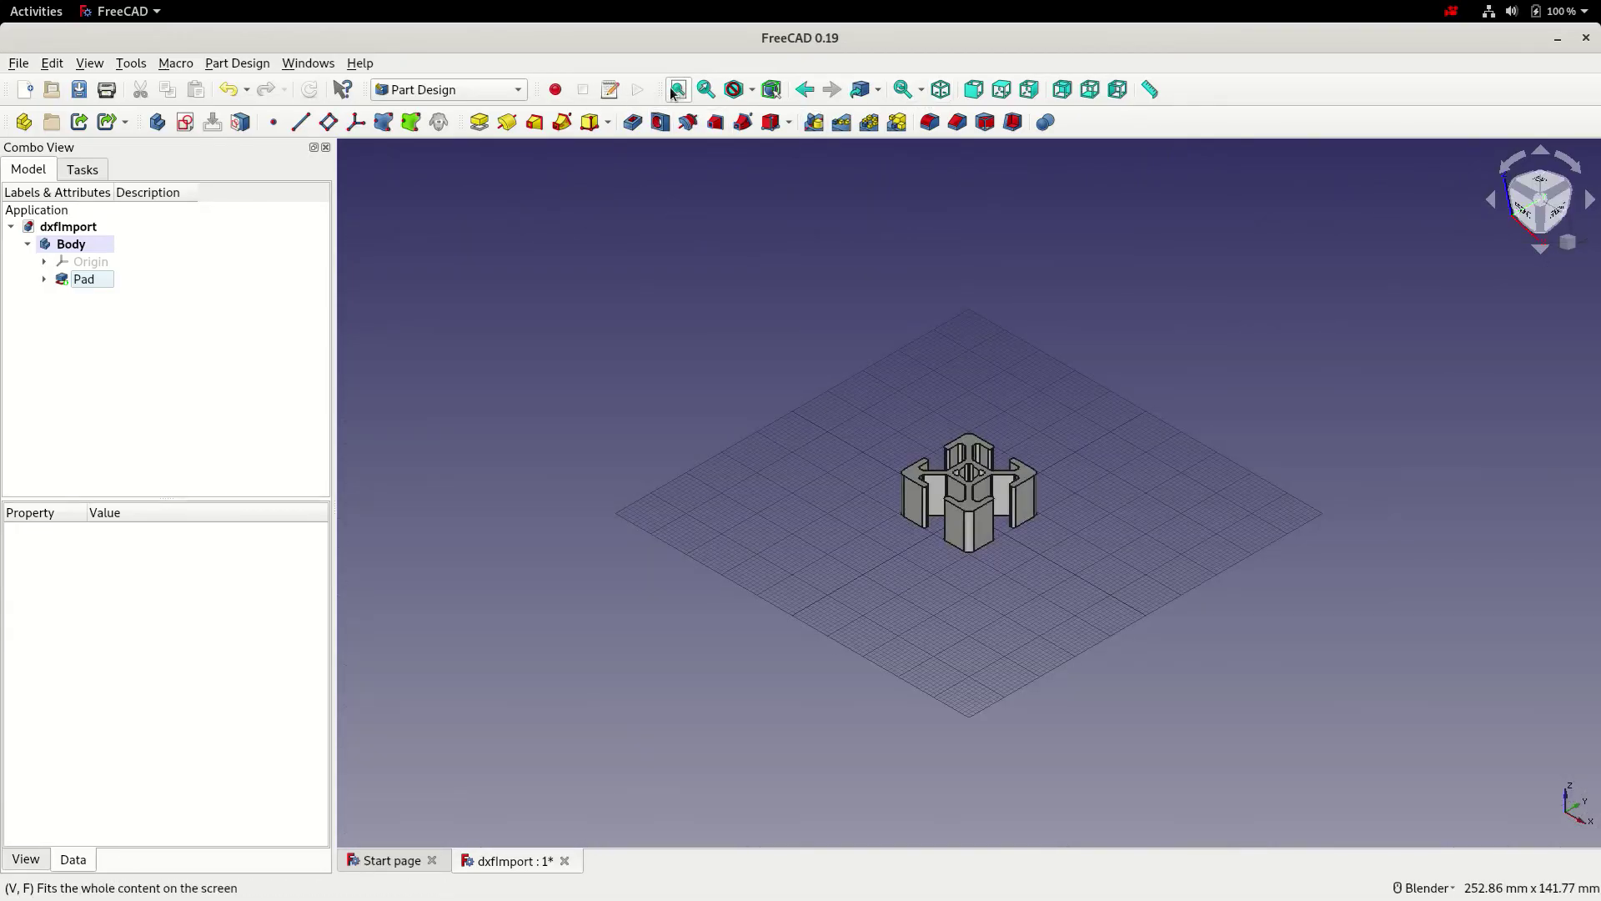
pyautogui.hotkey('ctrl', 's')
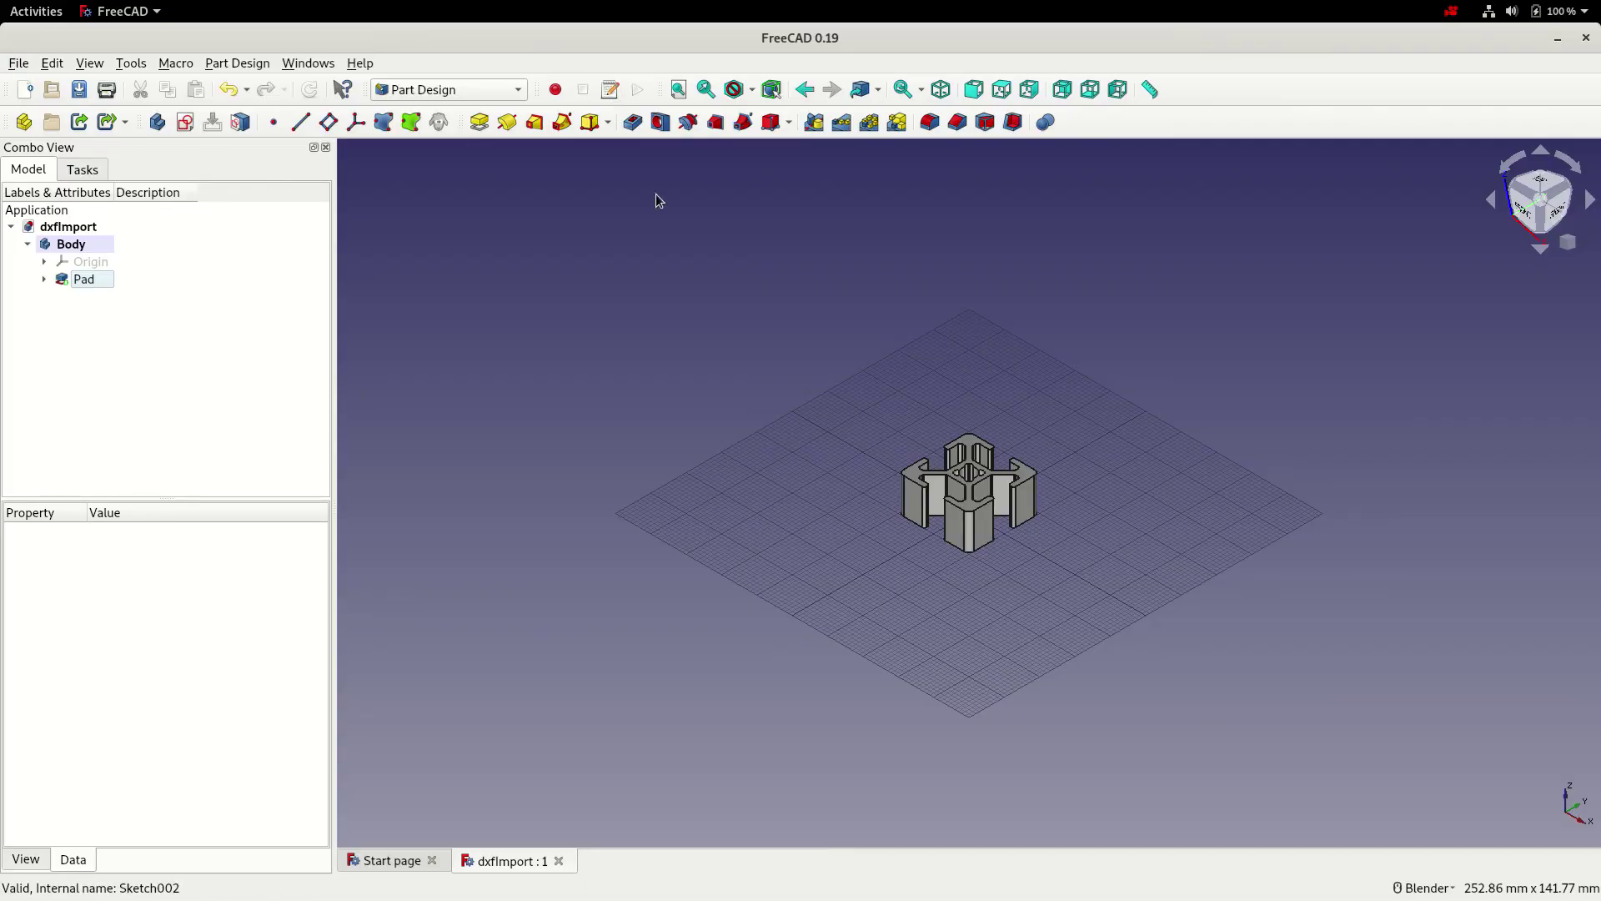
pyautogui.press('g')
pyautogui.press('r')
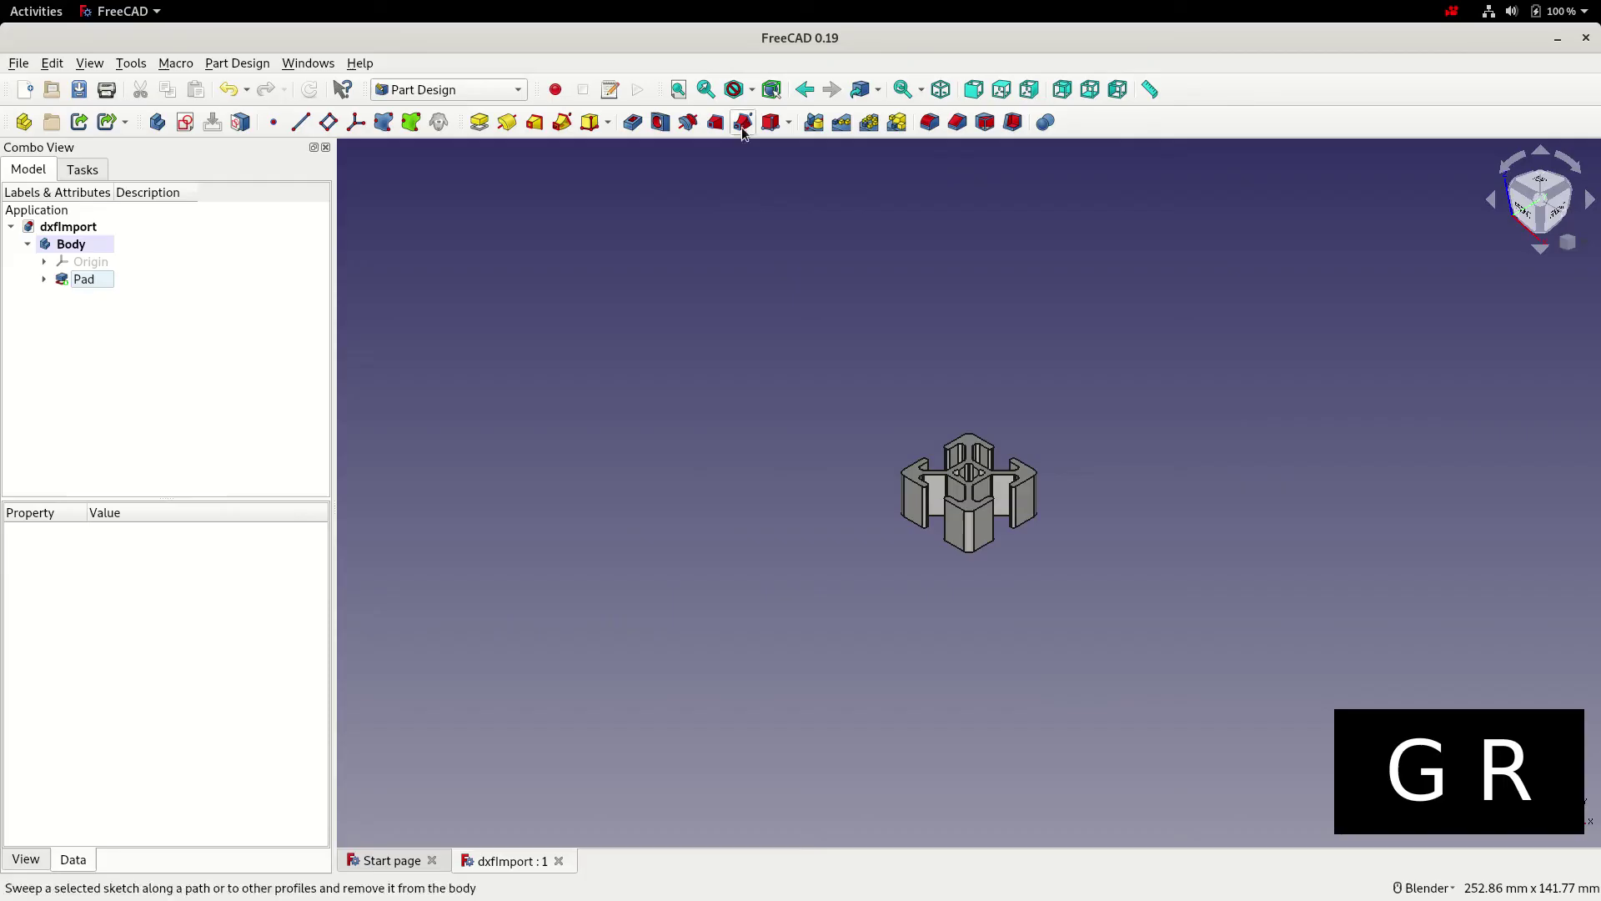
pyautogui.click(680, 90)
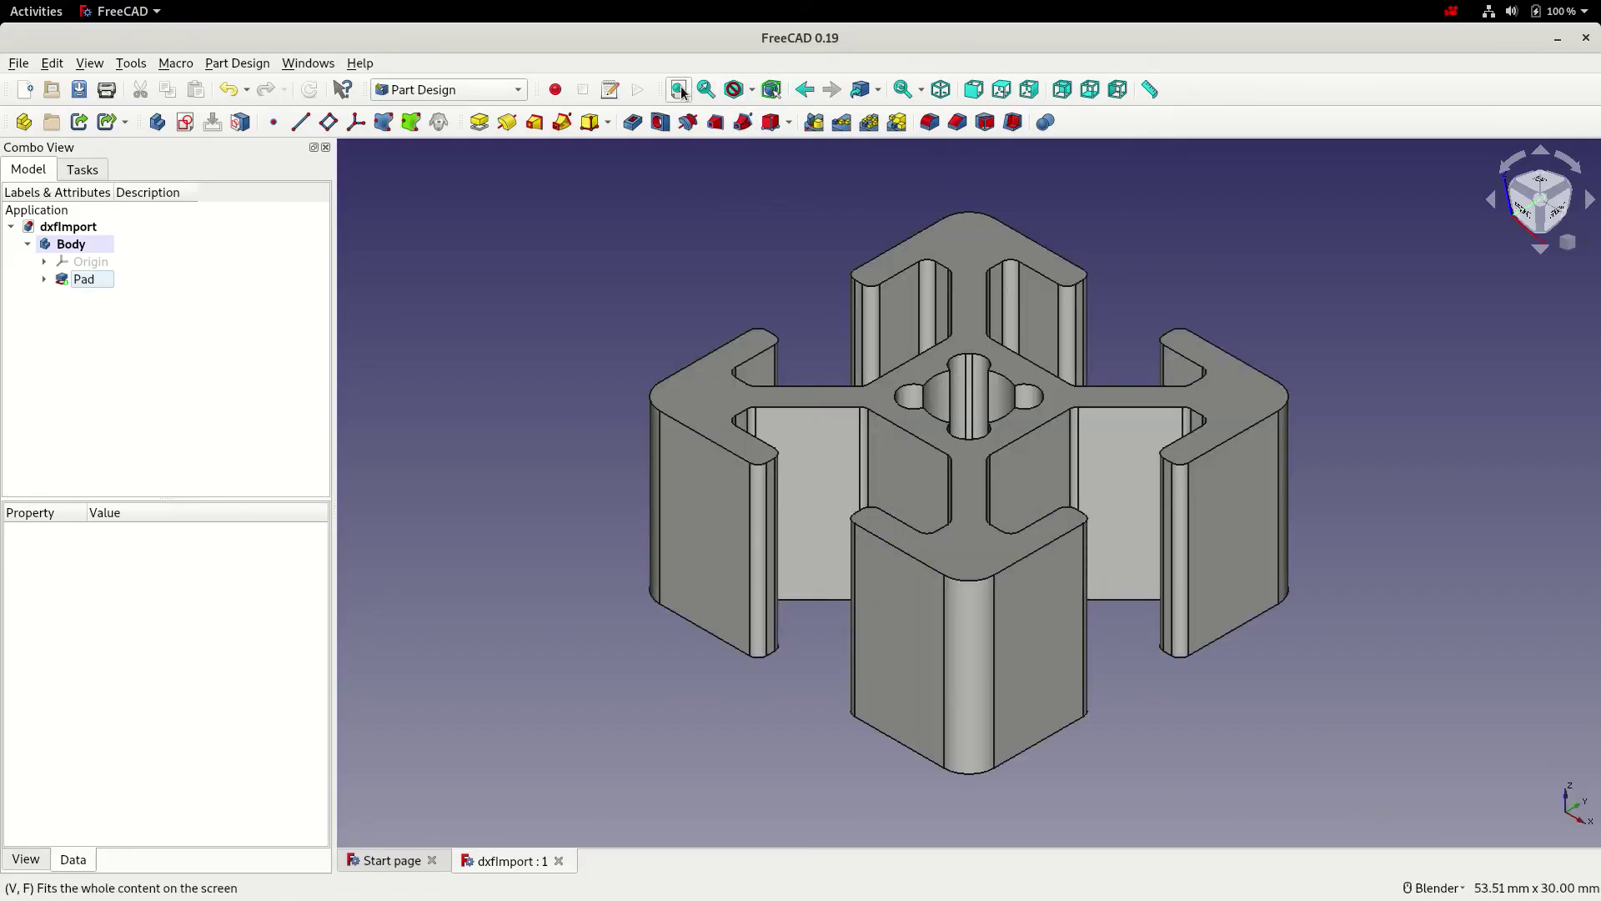
pyautogui.click(80, 90)
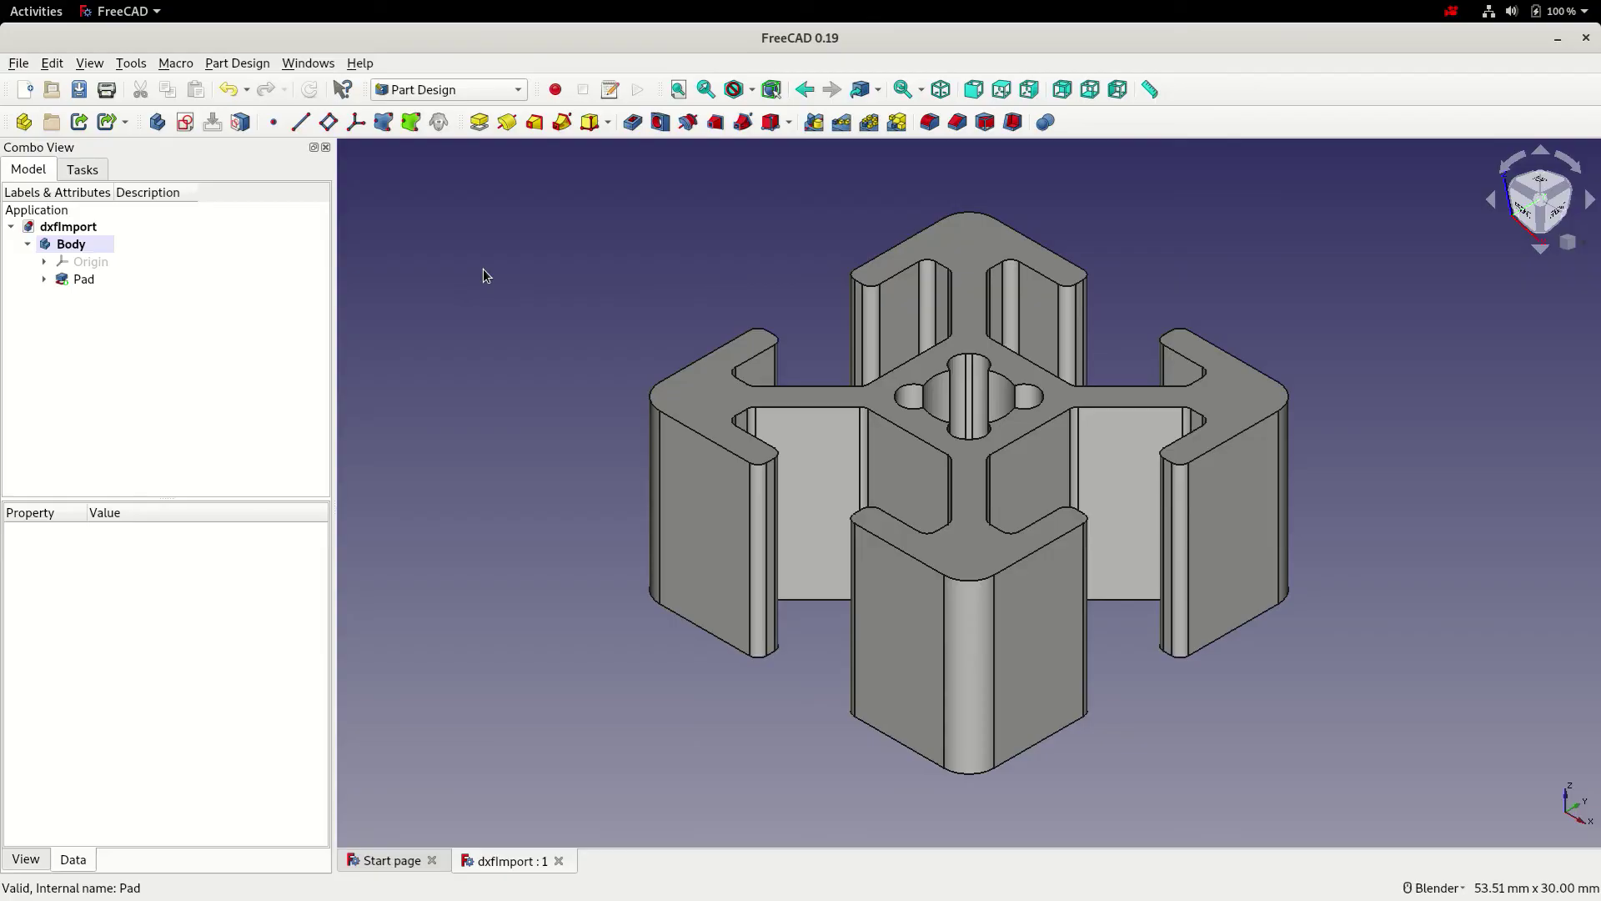
pyautogui.click(117, 285)
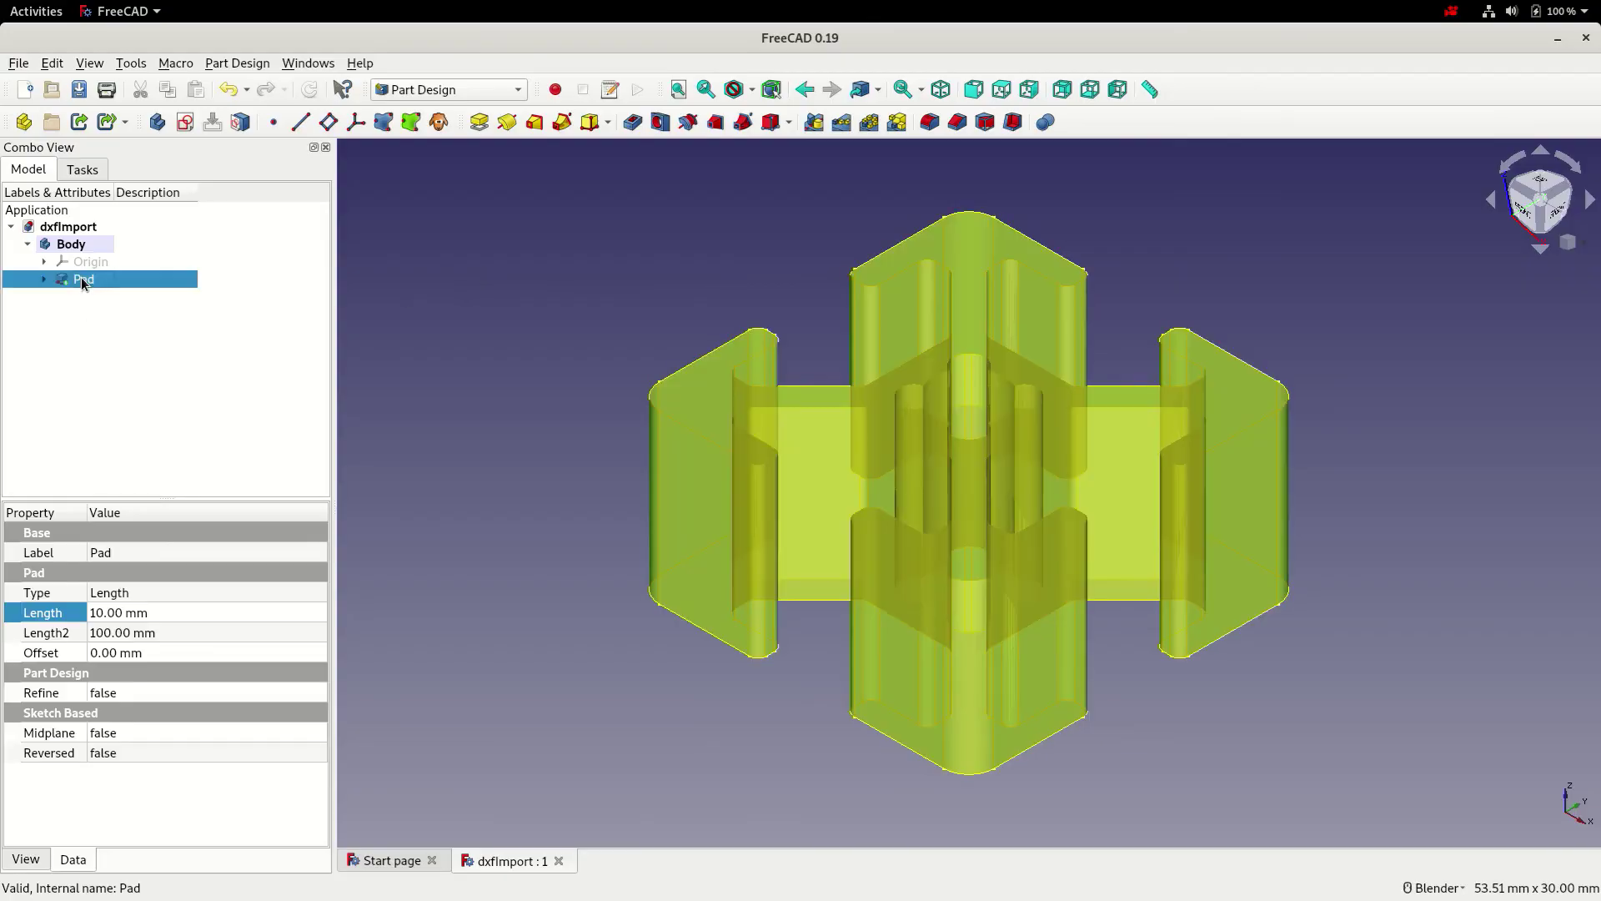
pyautogui.click(98, 616)
pyautogui.click(98, 615)
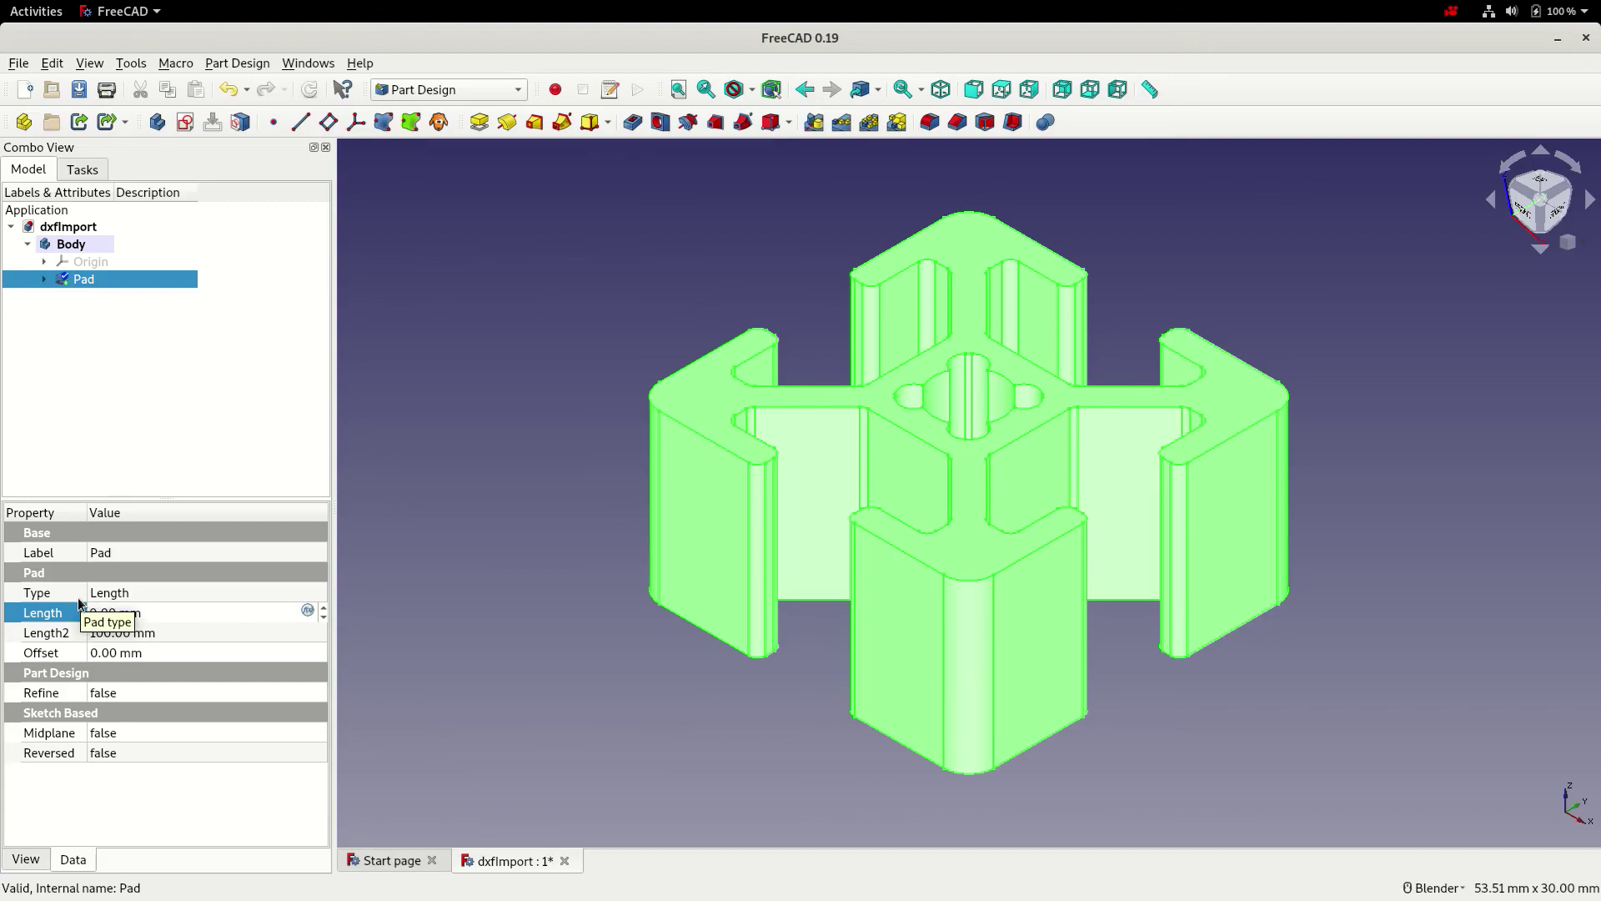
pyautogui.write('20')
pyautogui.press('Return')
pyautogui.click(401, 422)
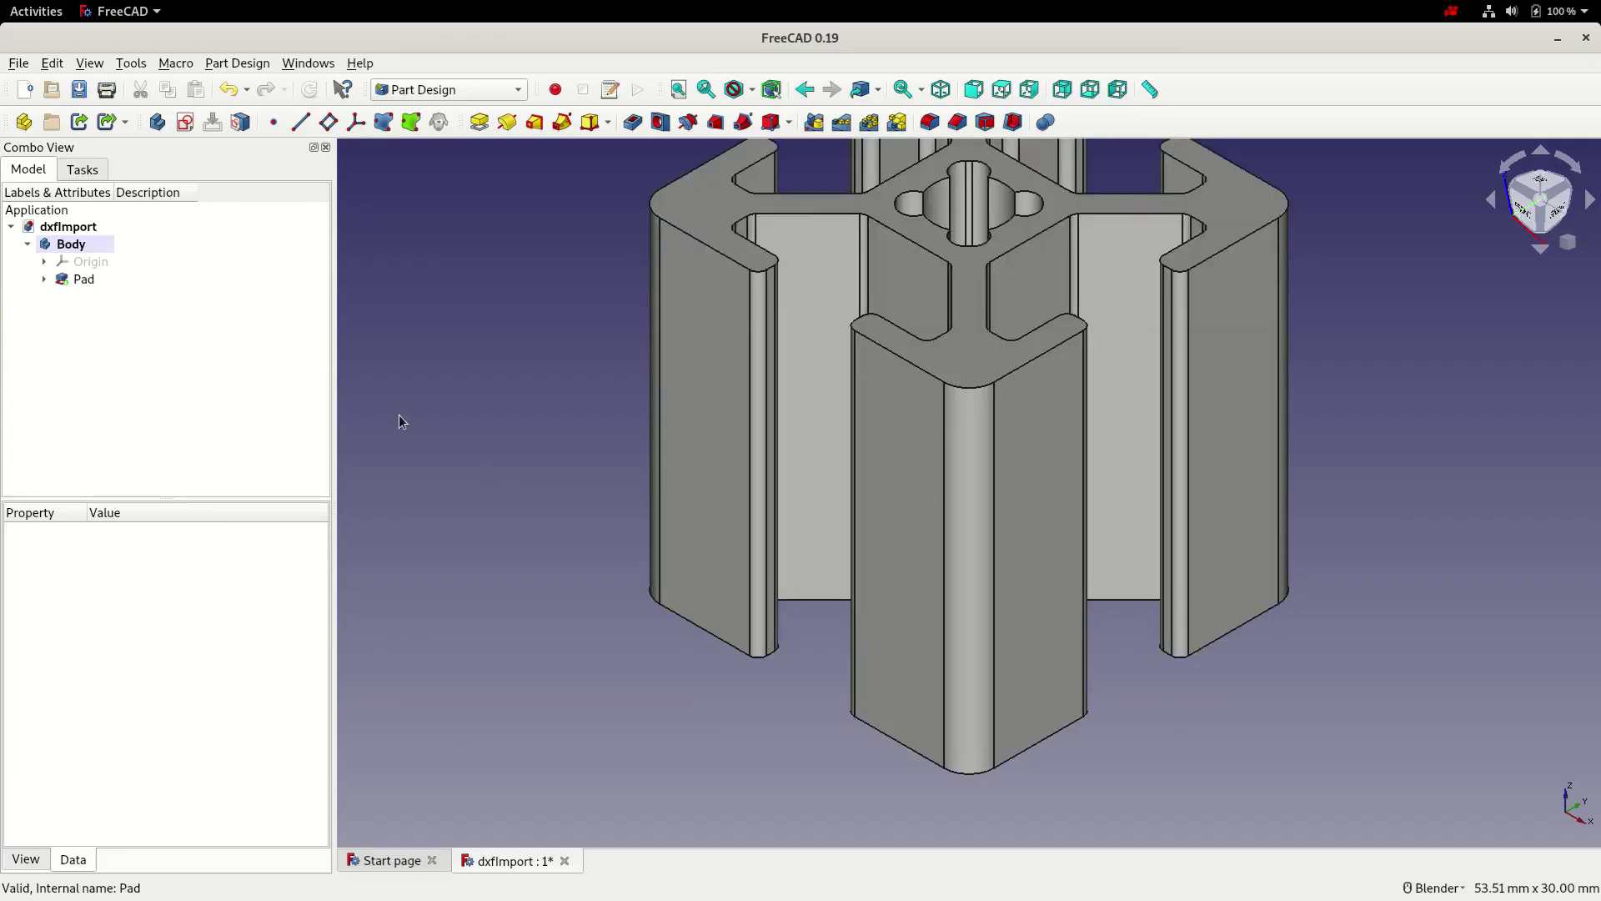
pyautogui.doubleClick(93, 278)
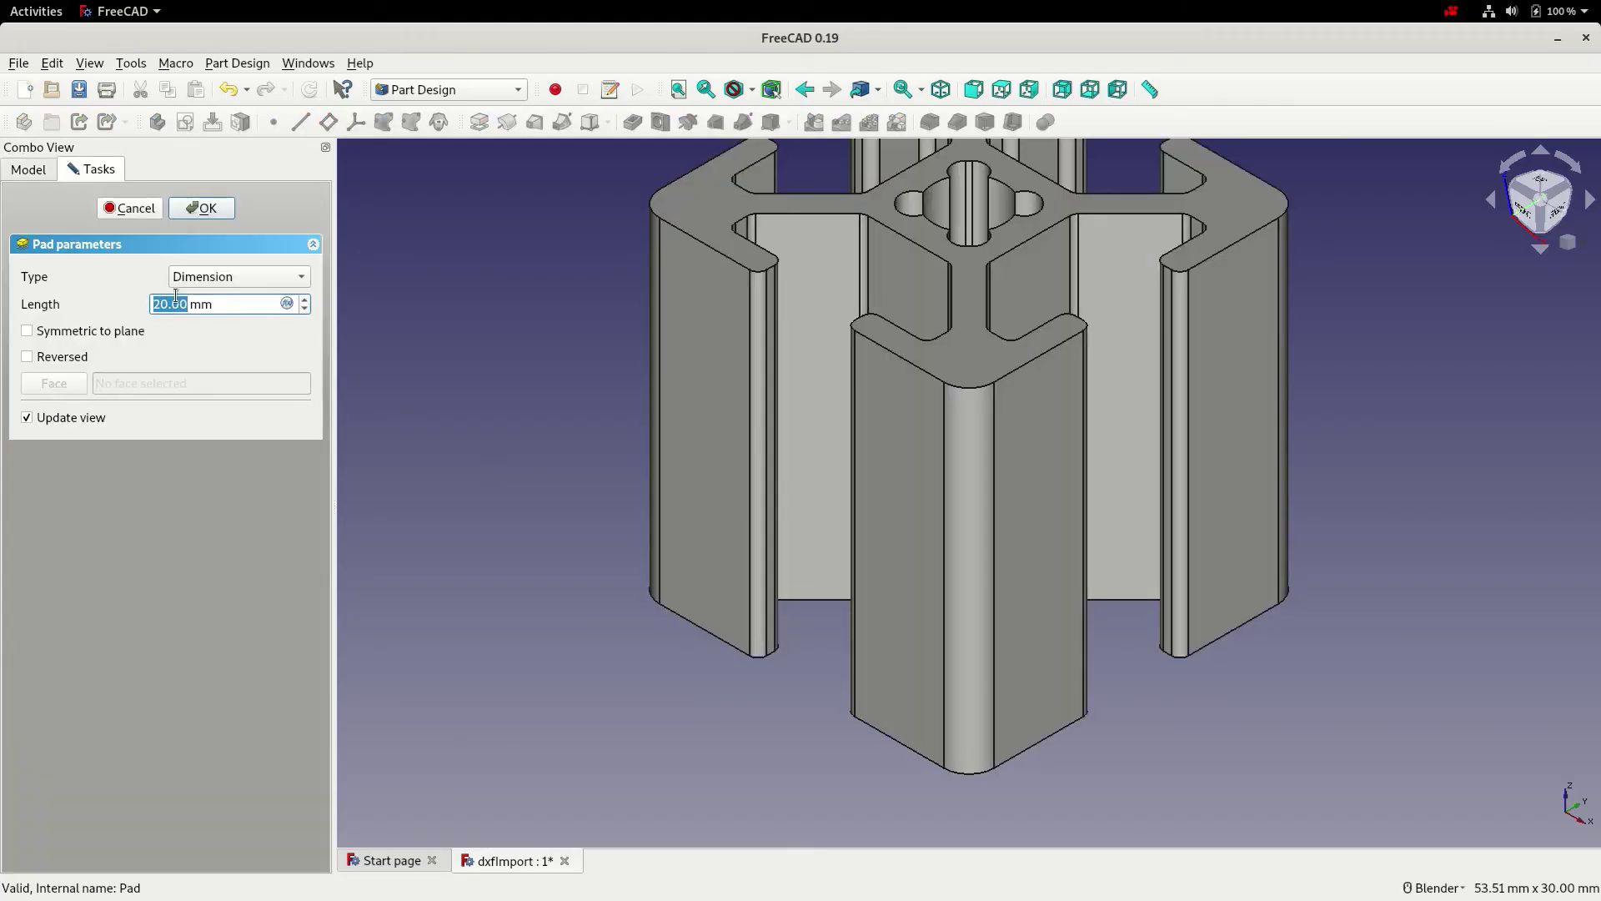
pyautogui.click(163, 304)
pyautogui.press('BackSpace')
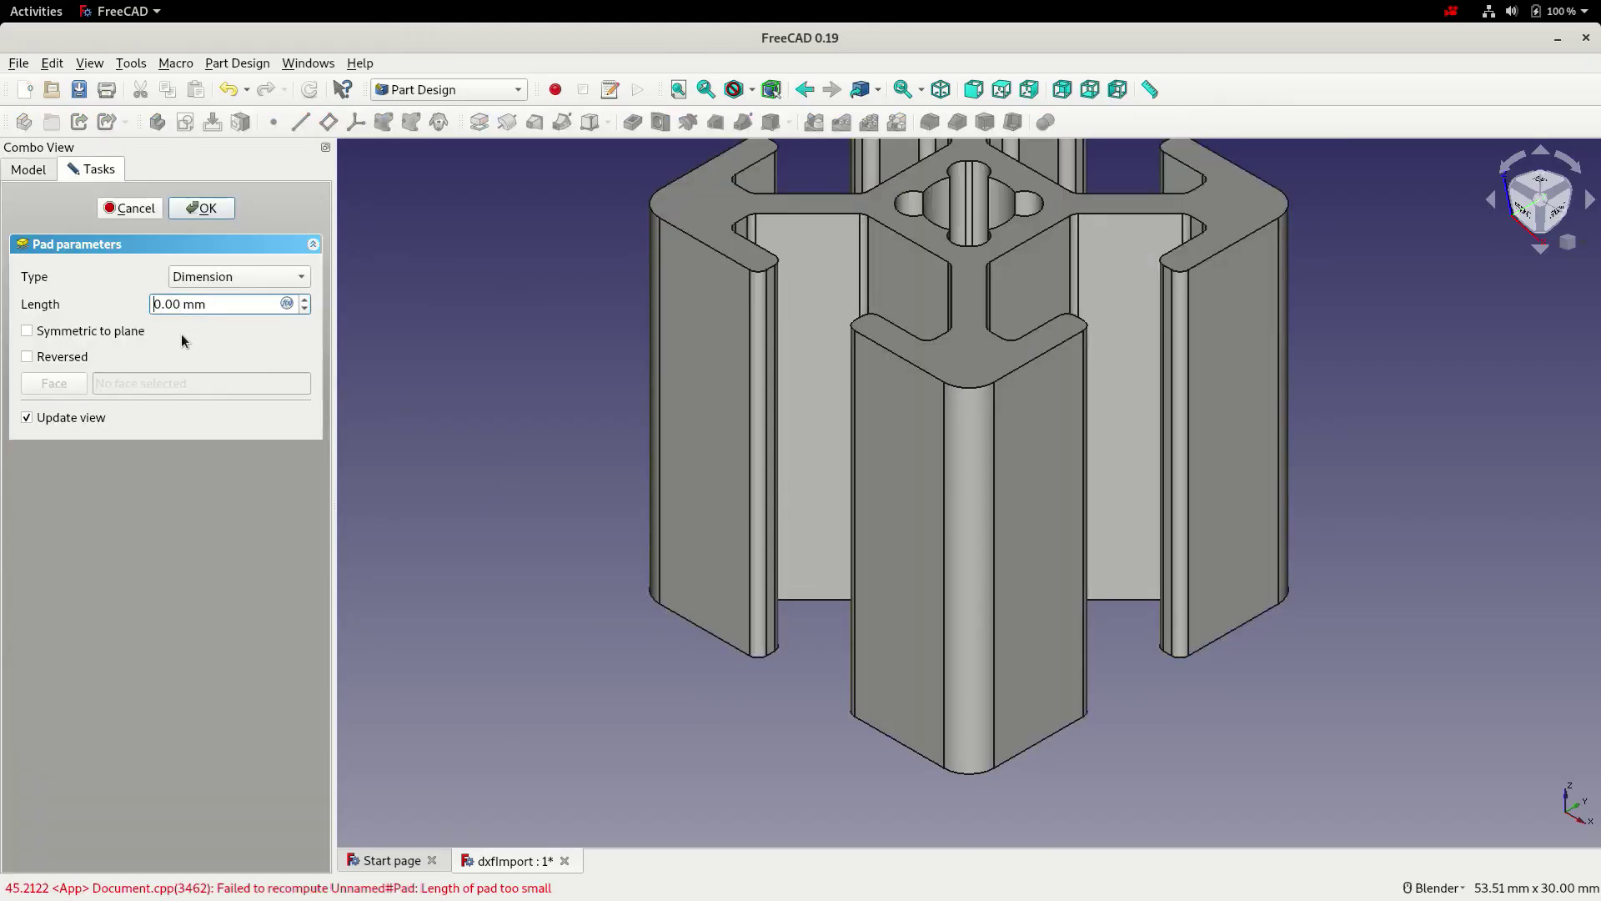
pyautogui.write('1')
pyautogui.press('Return')
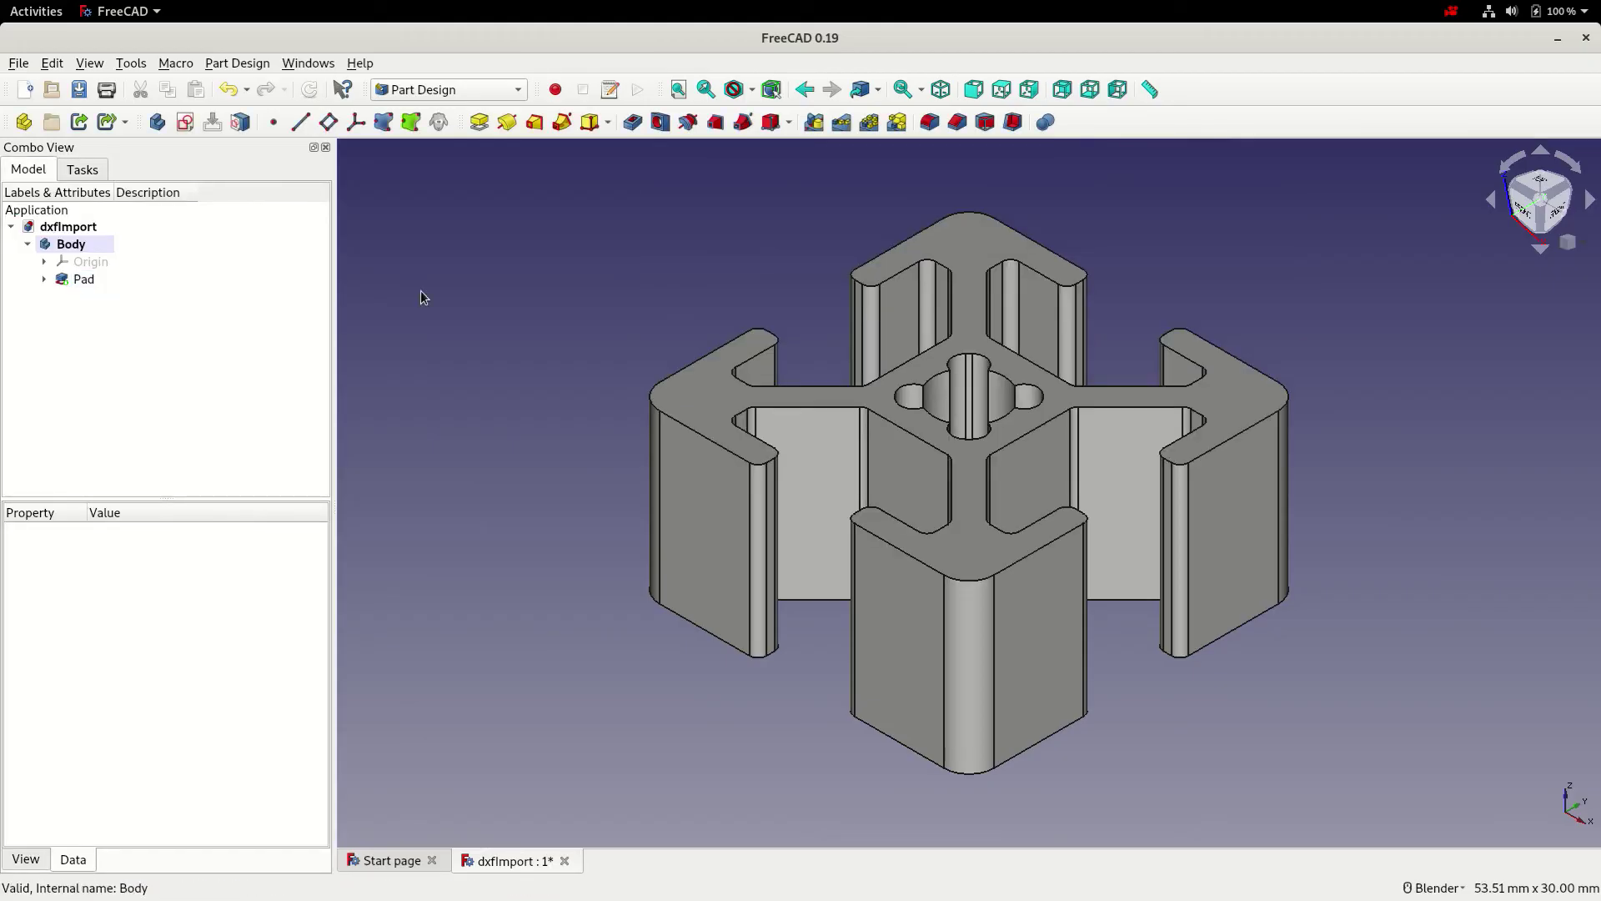
# - Save the dxfImport document with the 10 mm padded extrusion
pyautogui.click(78, 89)
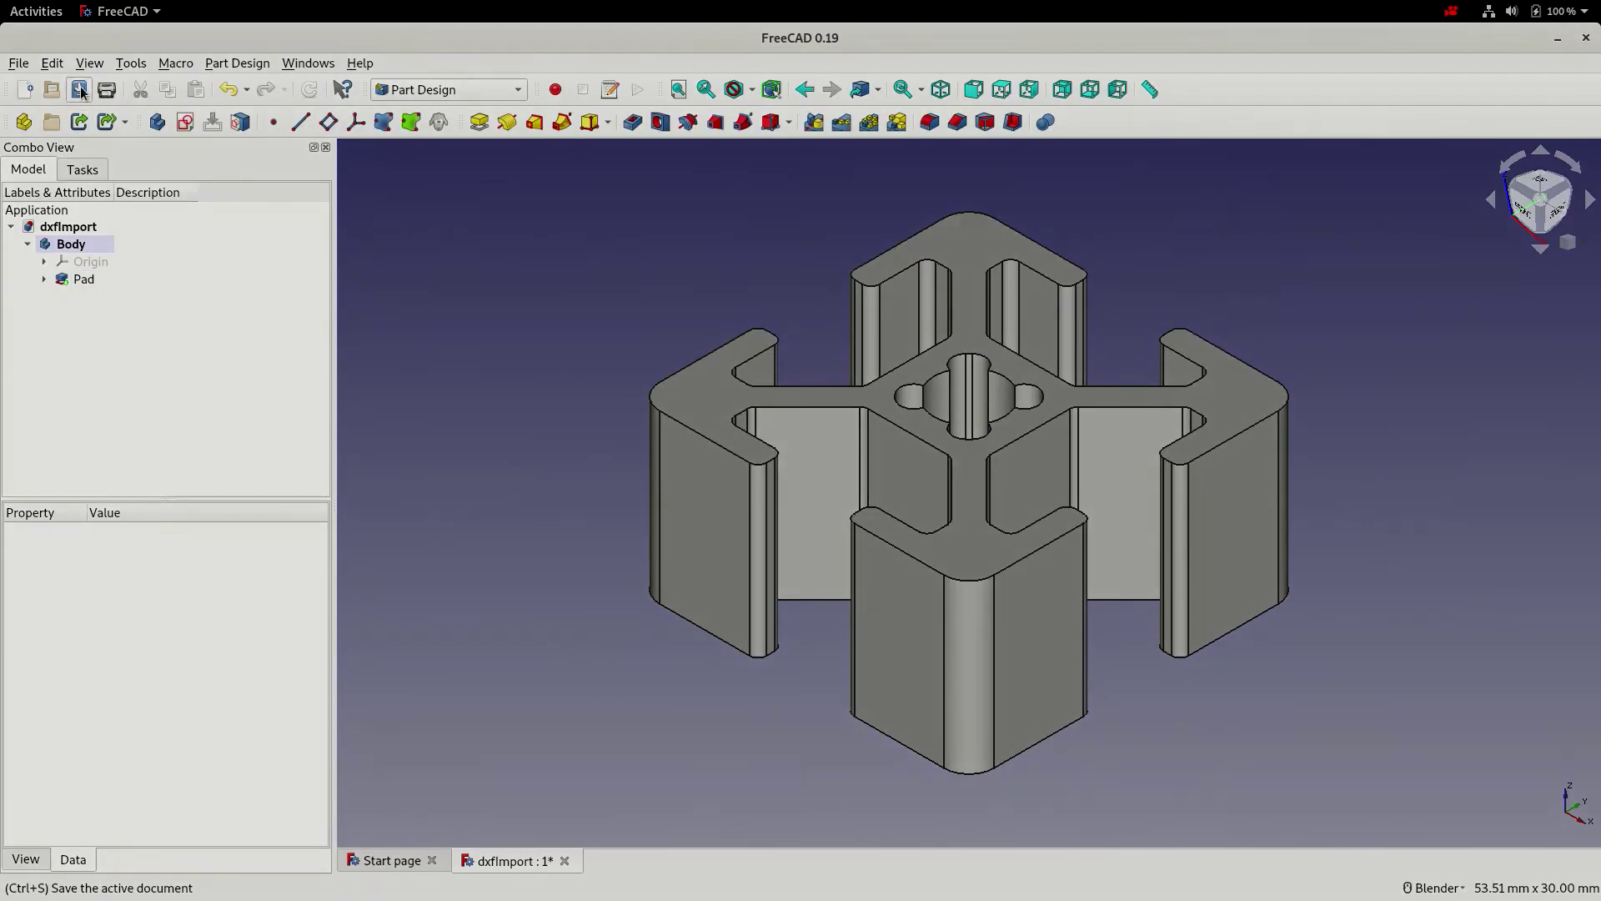